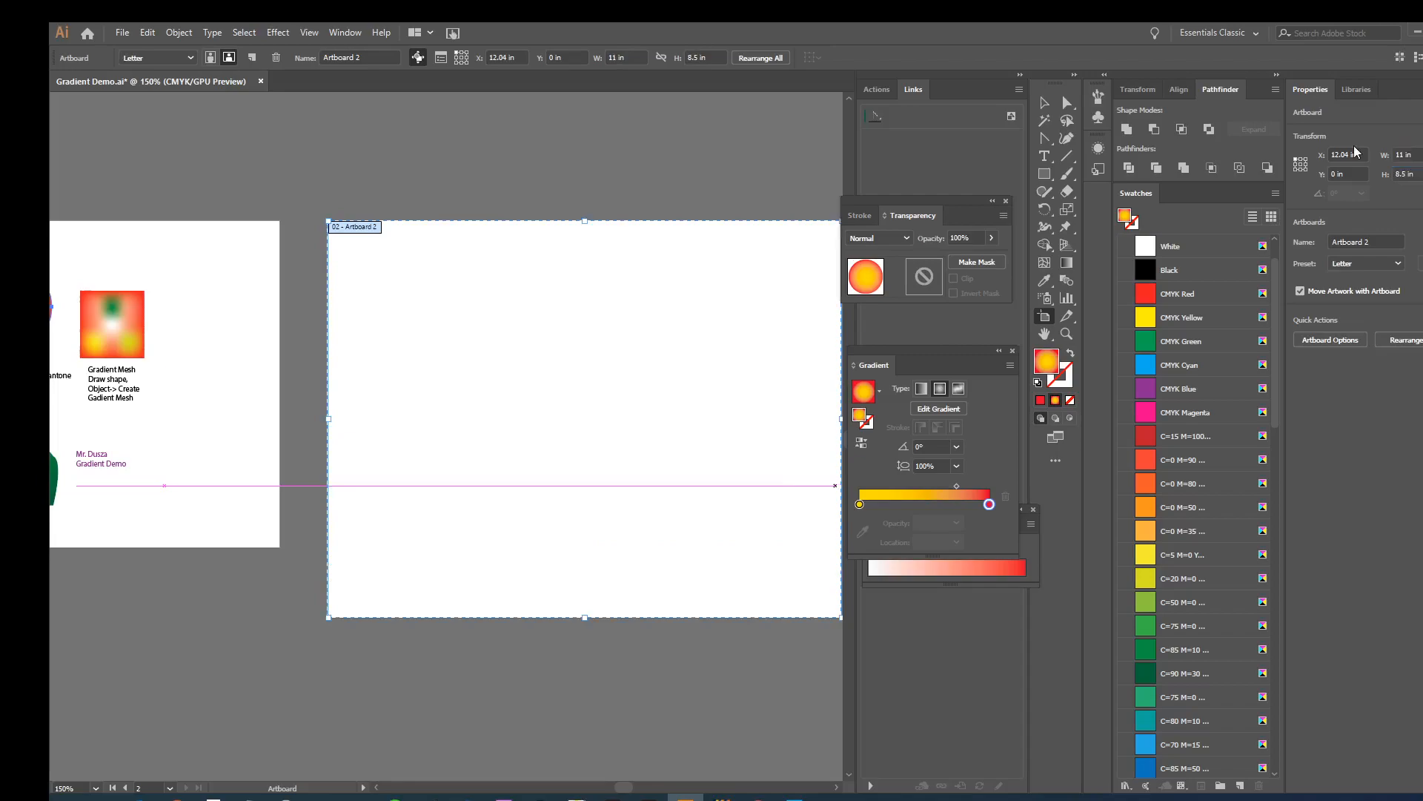
- Draw a rectangle about 2.62 × 1.76 in on the second artboard and change its gradient fill to solid red
{"action": "left_click", "coordinate": [1047, 102]}
{"action": "left_click_drag", "start_coordinate": [781, 145], "coordinate": [683, 171]}
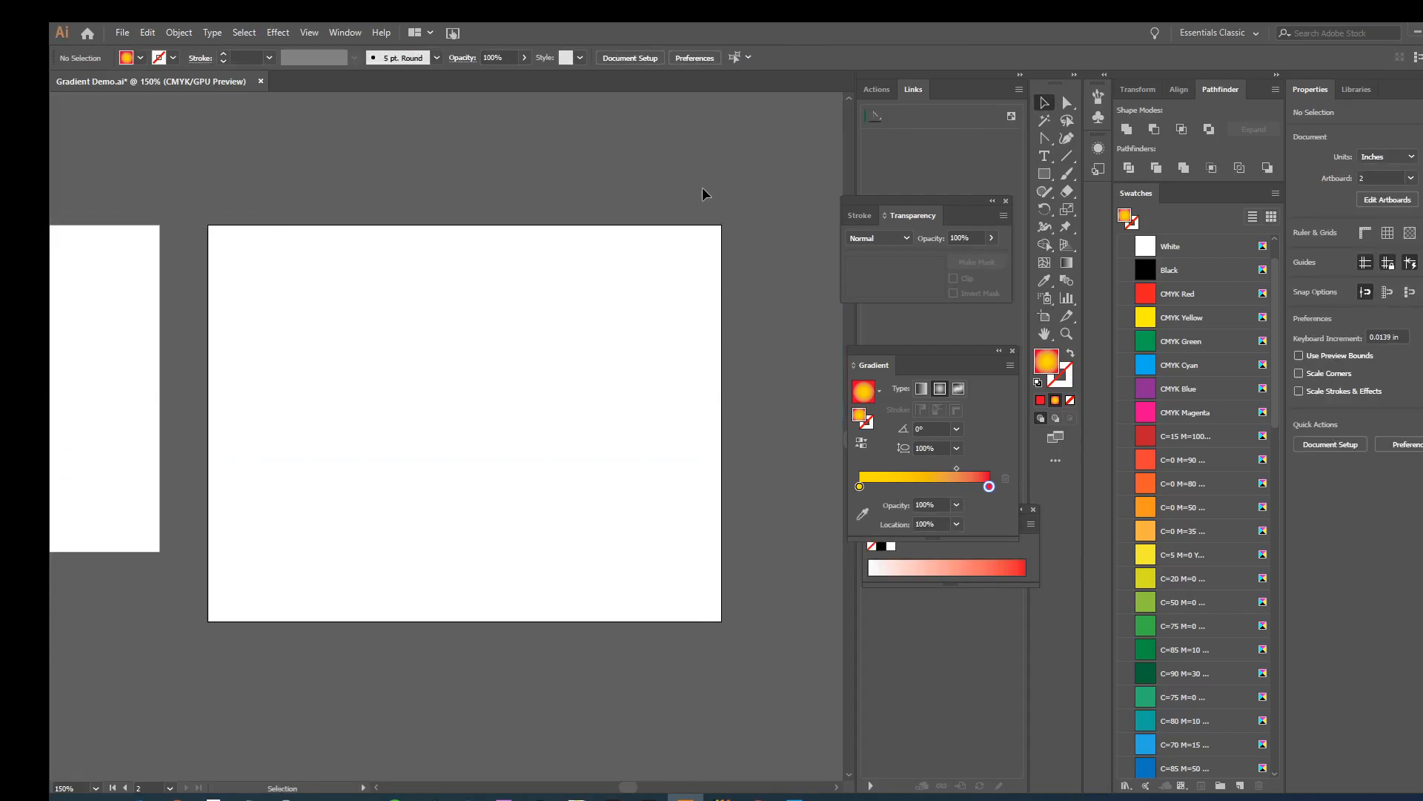
{"action": "left_click", "coordinate": [1044, 173]}
{"action": "left_click_drag", "start_coordinate": [247, 268], "coordinate": [370, 349]}
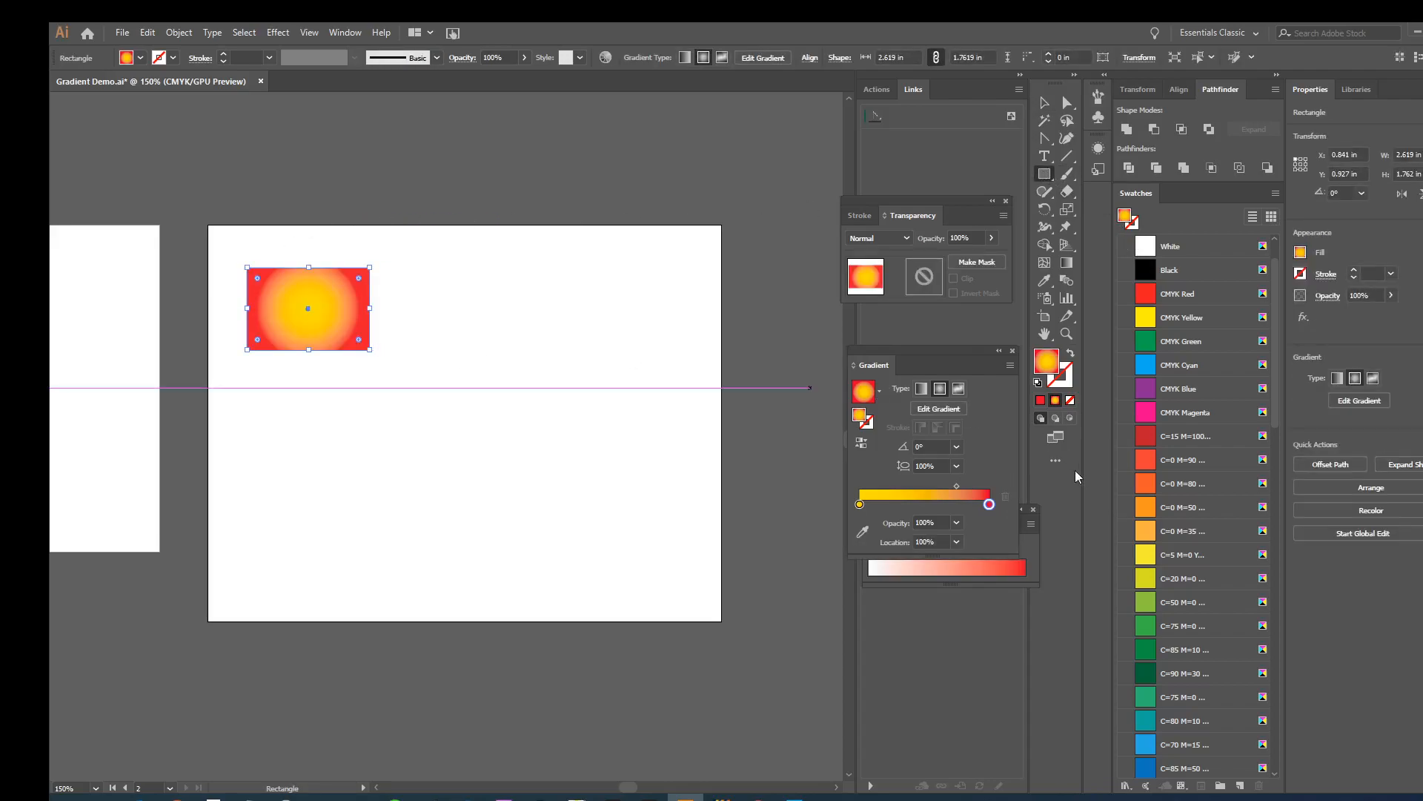
{"action": "left_click", "coordinate": [1041, 400]}
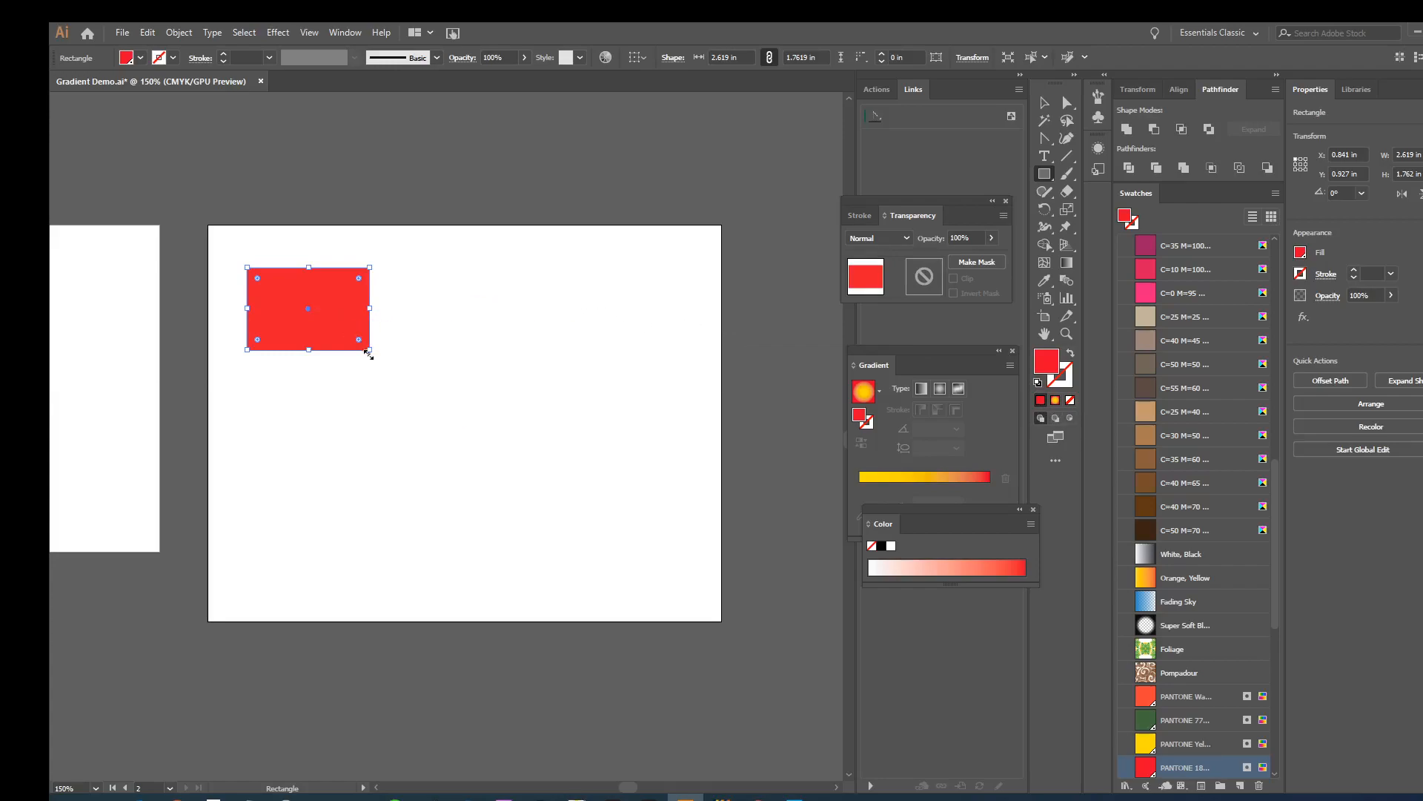
- Resize the red rectangle to 2.5 in wide and 2 in high
{"action": "left_click_drag", "start_coordinate": [369, 353], "coordinate": [401, 364]}
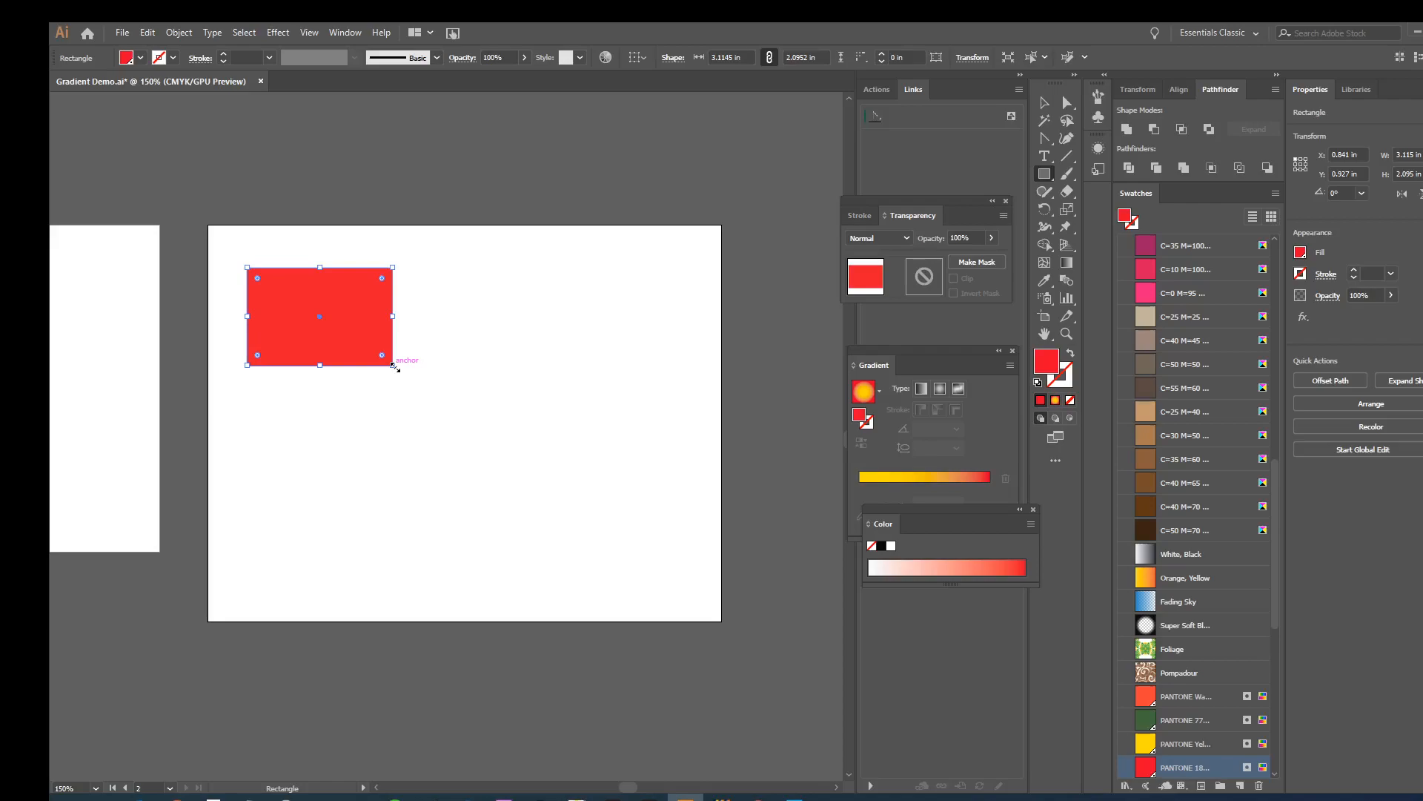
{"action": "mouse_move", "coordinate": [395, 366]}
{"action": "left_mouse_down"}
{"action": "mouse_move", "coordinate": [407, 381]}
{"action": "mouse_move", "coordinate": [399, 366]}
{"action": "left_mouse_up"}
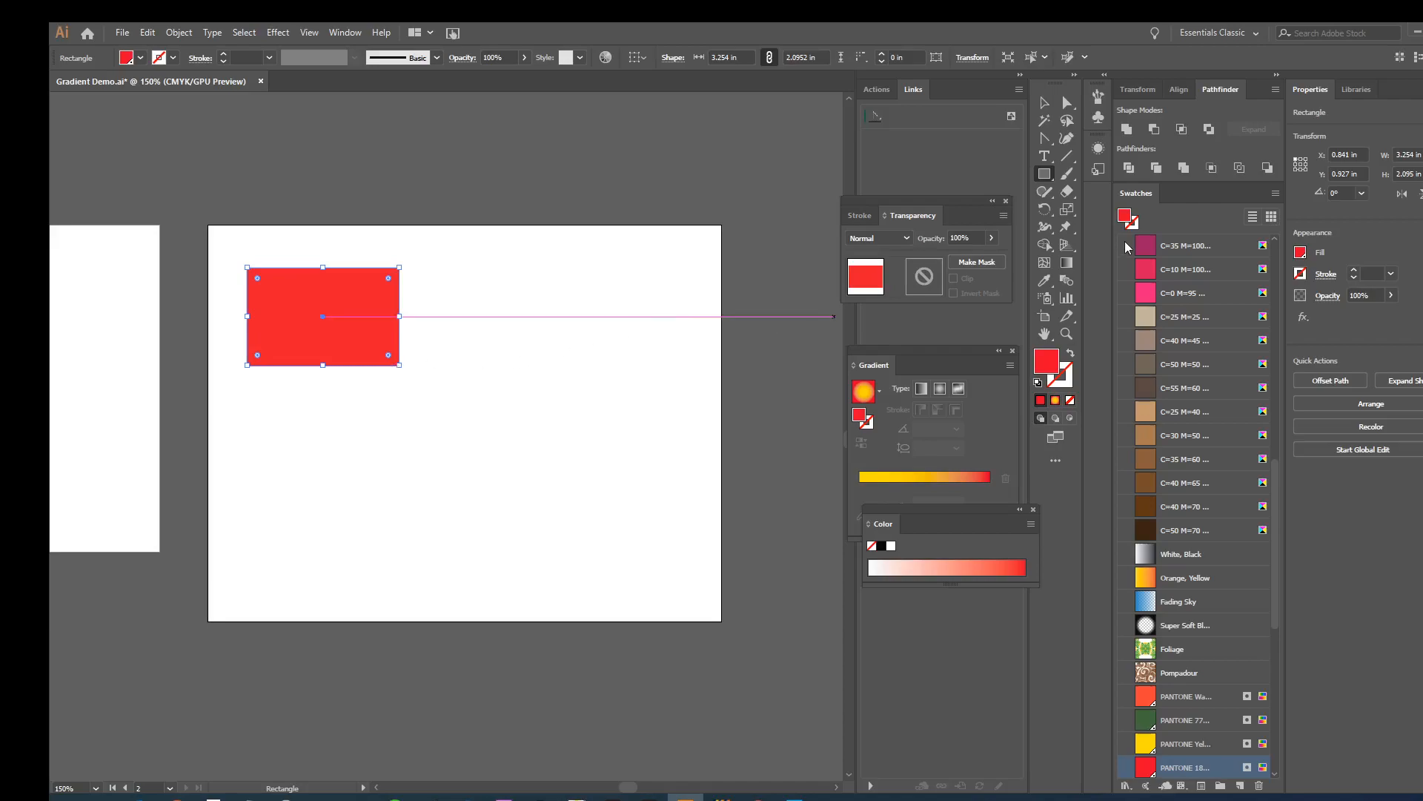
{"action": "left_click", "coordinate": [1407, 155]}
{"action": "type", "text": "2.5"}
{"action": "key", "text": "Return"}
{"action": "left_click_drag", "start_coordinate": [1422, 175], "coordinate": [1389, 175]}
{"action": "type", "text": "2"}
{"action": "key", "text": "Return"}
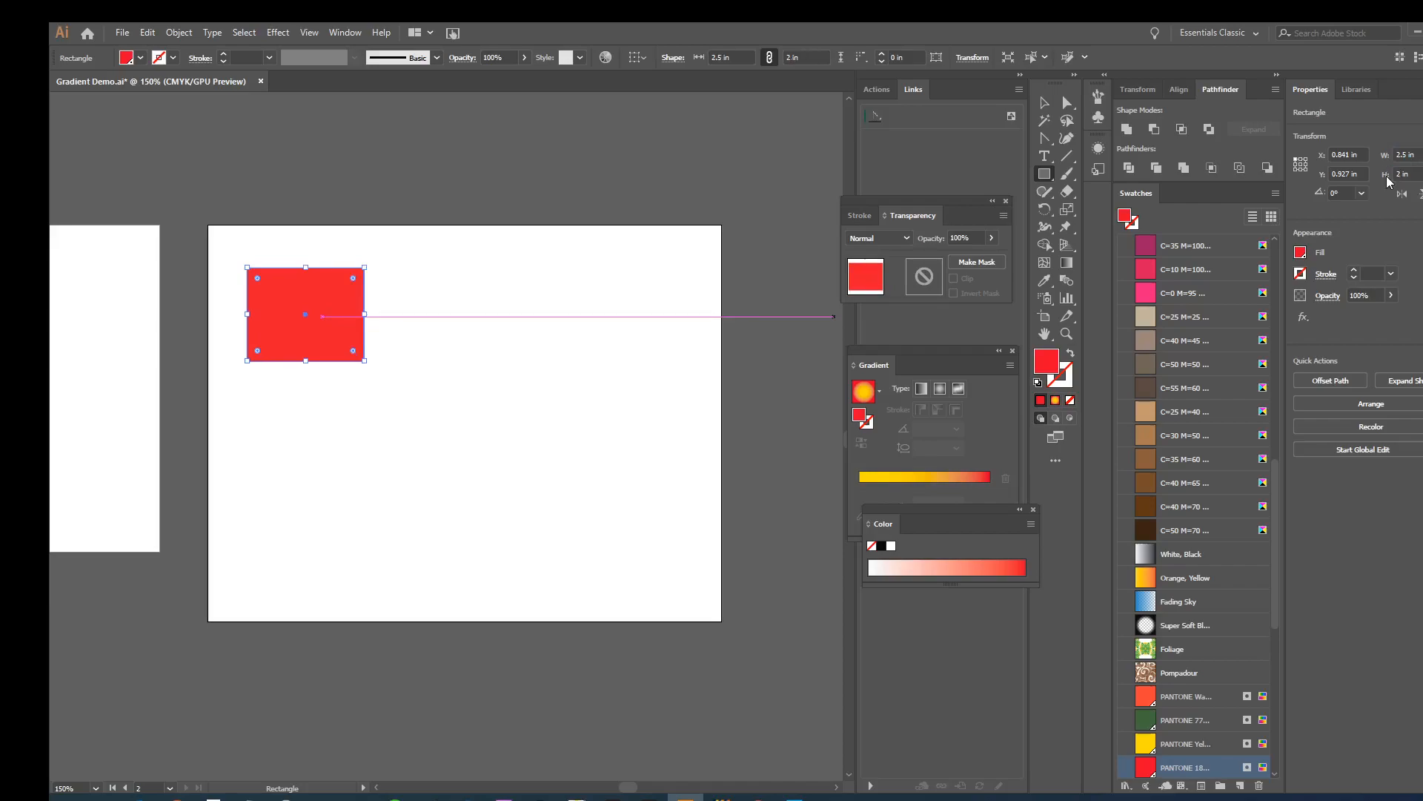
- Move the red rectangle slightly to the right, to an X position of about 1.063 in
{"action": "left_click", "coordinate": [1044, 102]}
{"action": "left_click", "coordinate": [400, 303]}
{"action": "left_click_drag", "start_coordinate": [327, 307], "coordinate": [341, 305]}
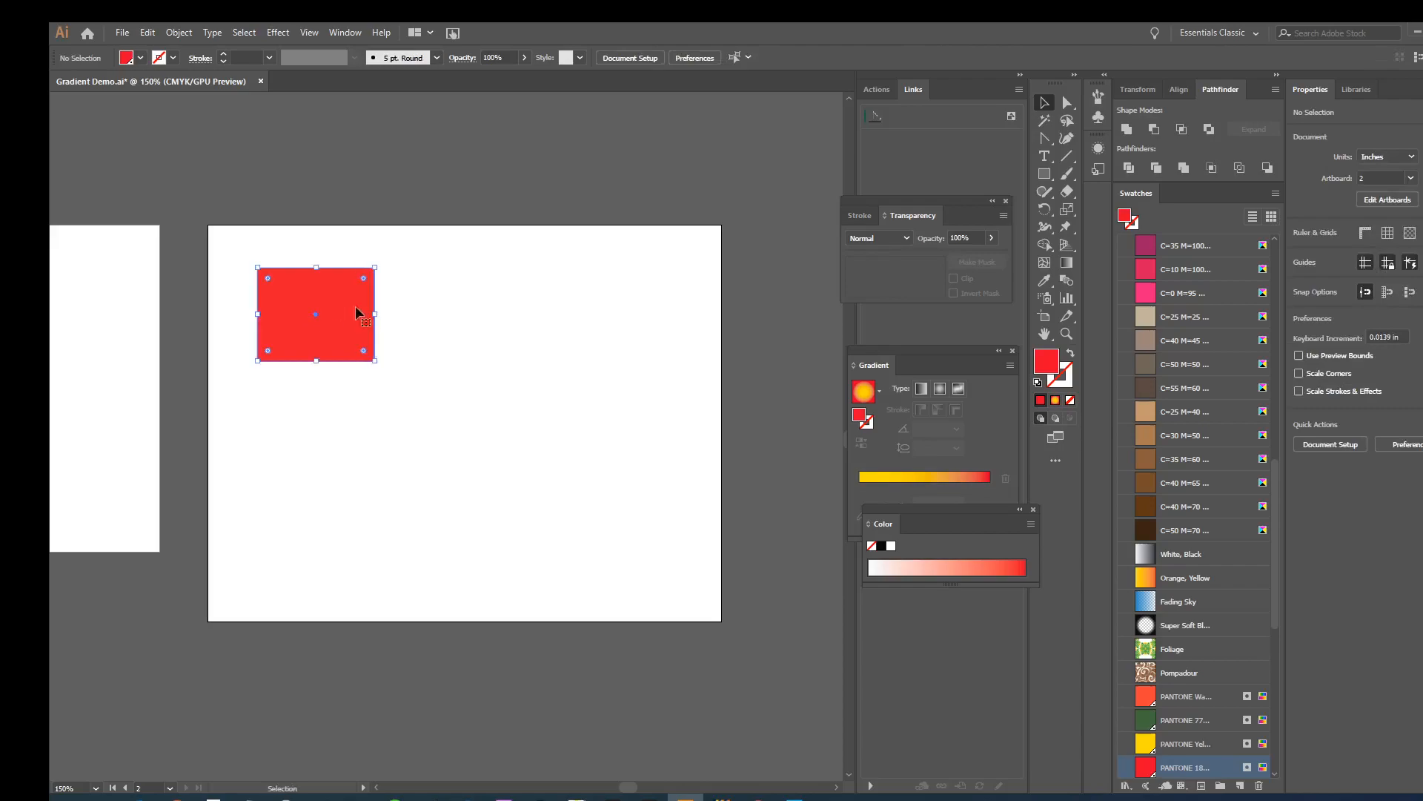
- Copy the "2.5 x 2 Box" caption from the first artboard to just below the red rectangle
{"action": "left_click_drag", "start_coordinate": [309, 516], "coordinate": [662, 545]}
{"action": "left_click", "coordinate": [93, 419]}
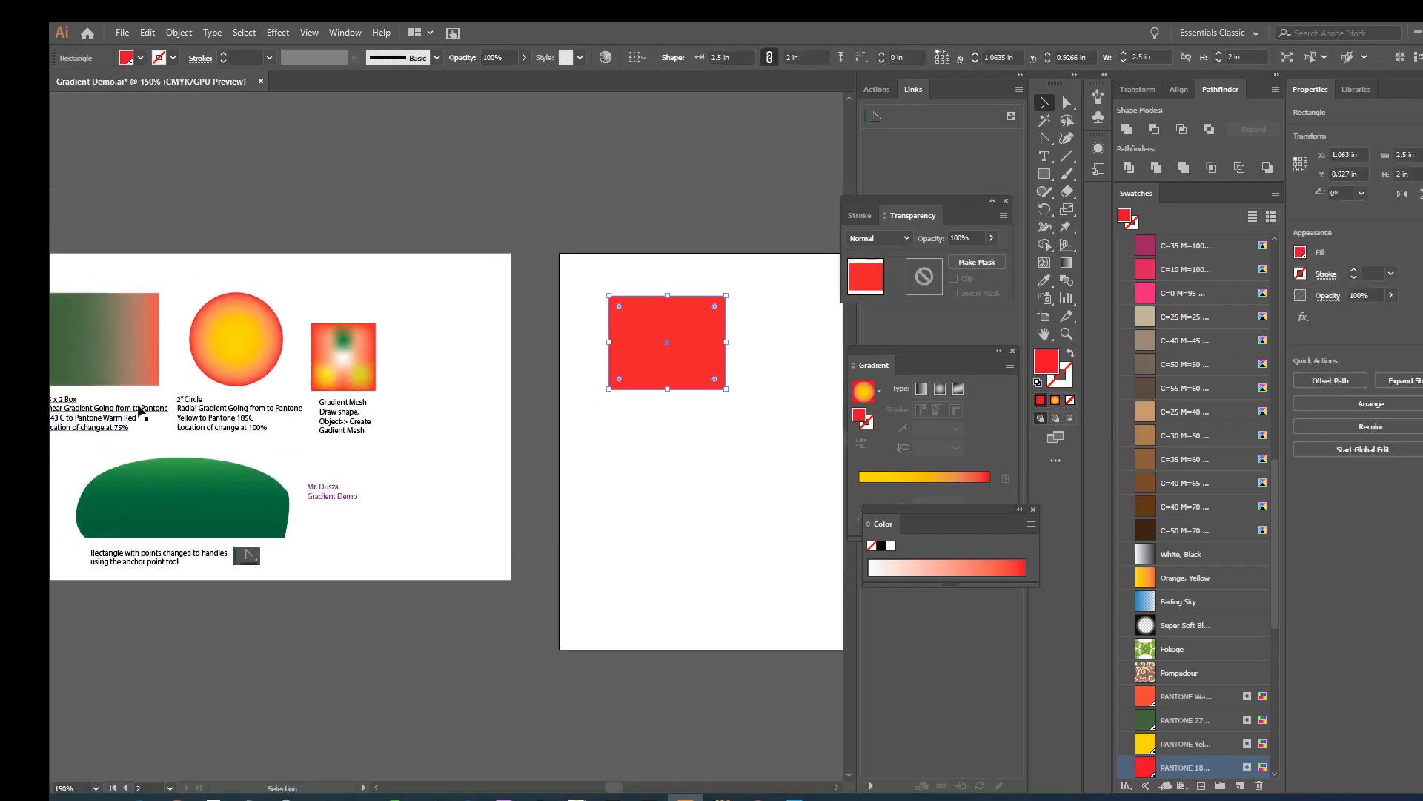
{"action": "left_click_drag", "start_coordinate": [93, 420], "coordinate": [663, 422]}
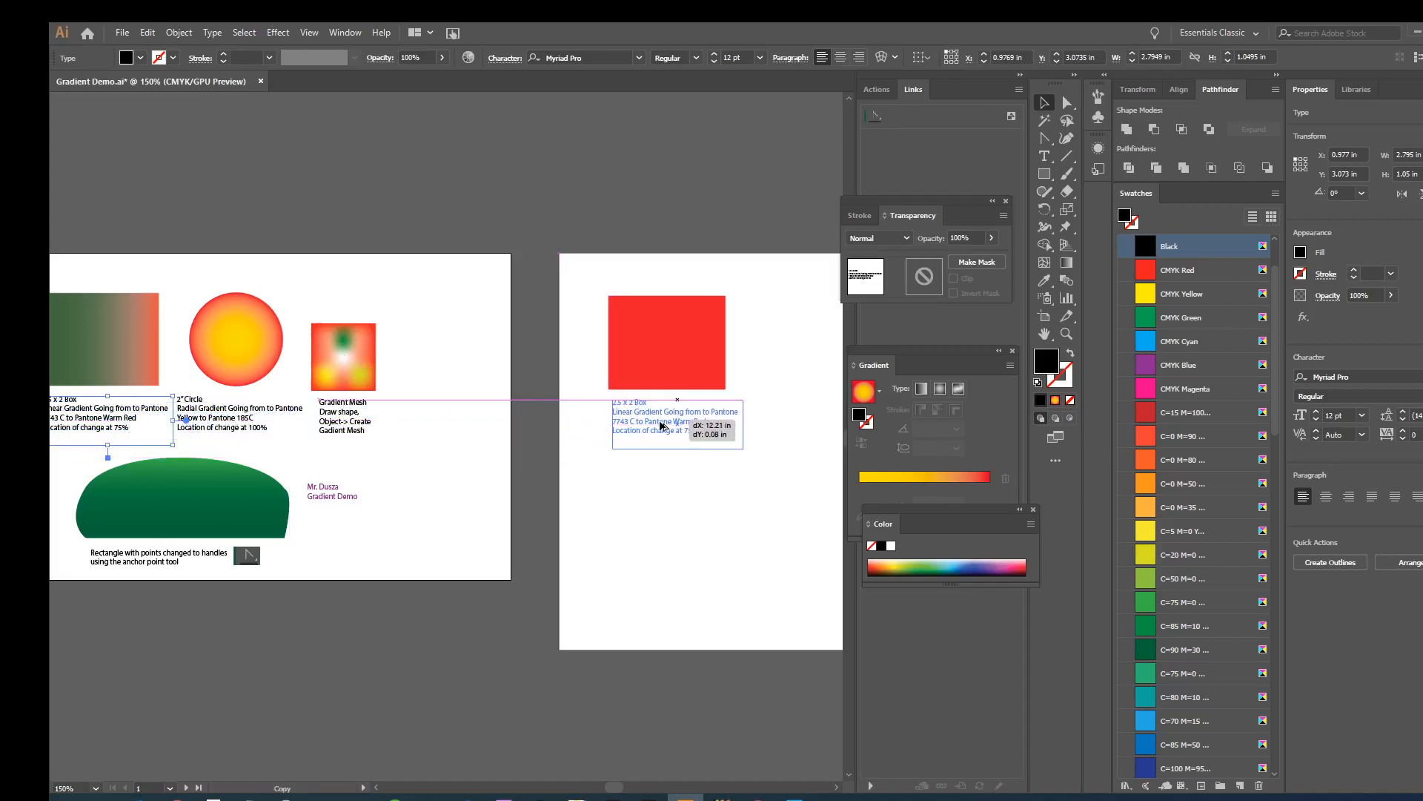
{"action": "left_click", "coordinate": [732, 483]}
- Fill the red rectangle above the copied caption with the current yellow-to-red gradient
{"action": "key", "text": "ctrl+="}
{"action": "key", "text": "ctrl+="}
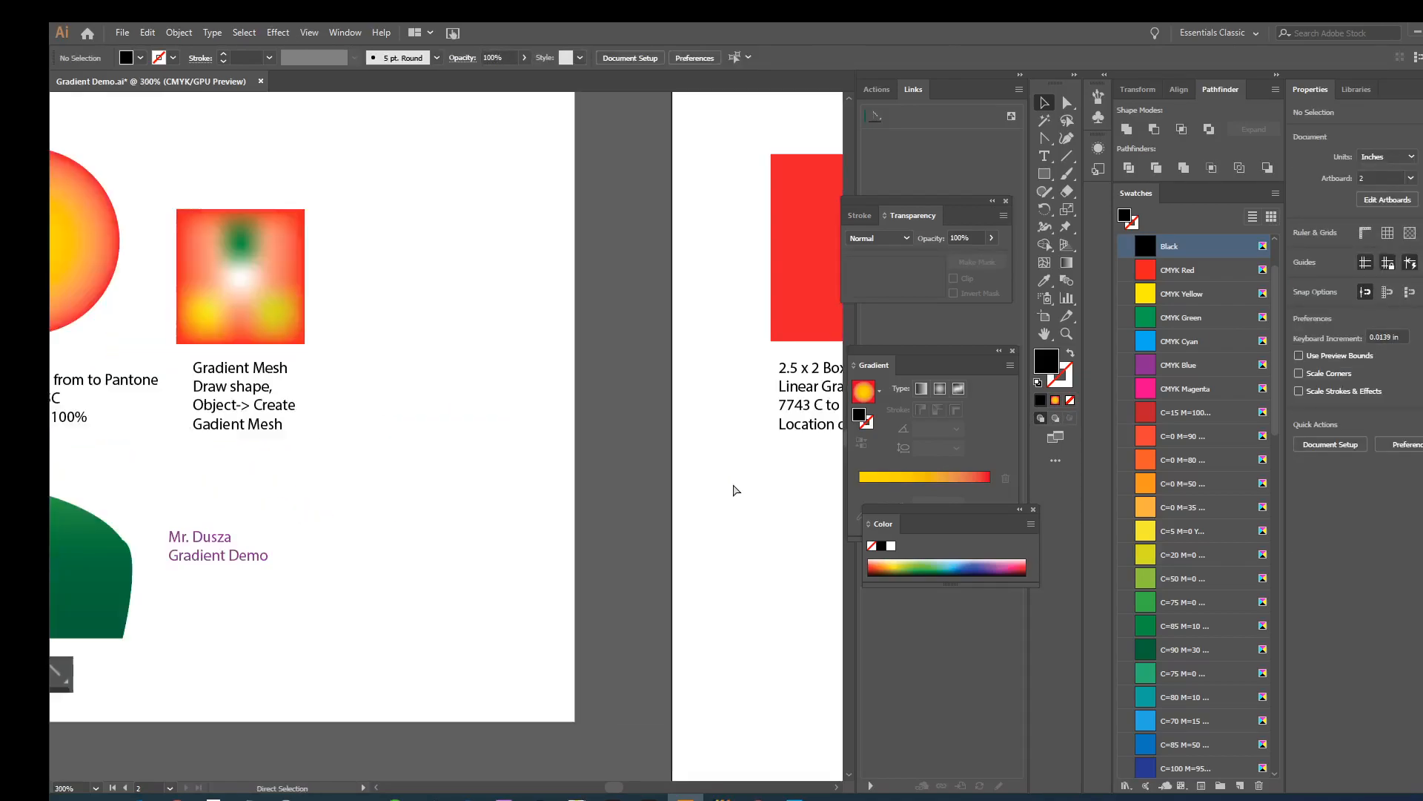
{"action": "left_click_drag", "start_coordinate": [692, 460], "coordinate": [279, 440]}
{"action": "left_click", "coordinate": [331, 335]}
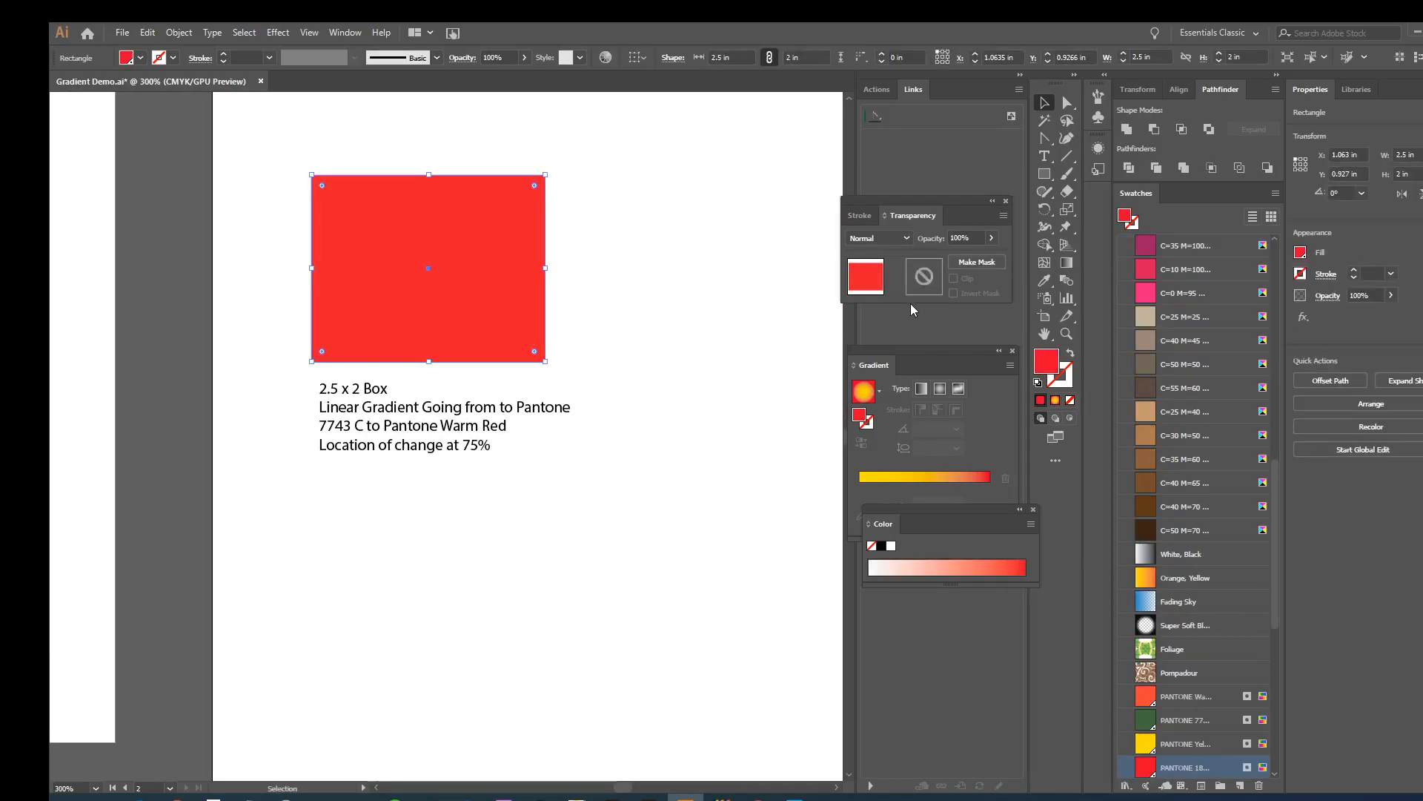
{"action": "left_click", "coordinate": [1057, 401]}
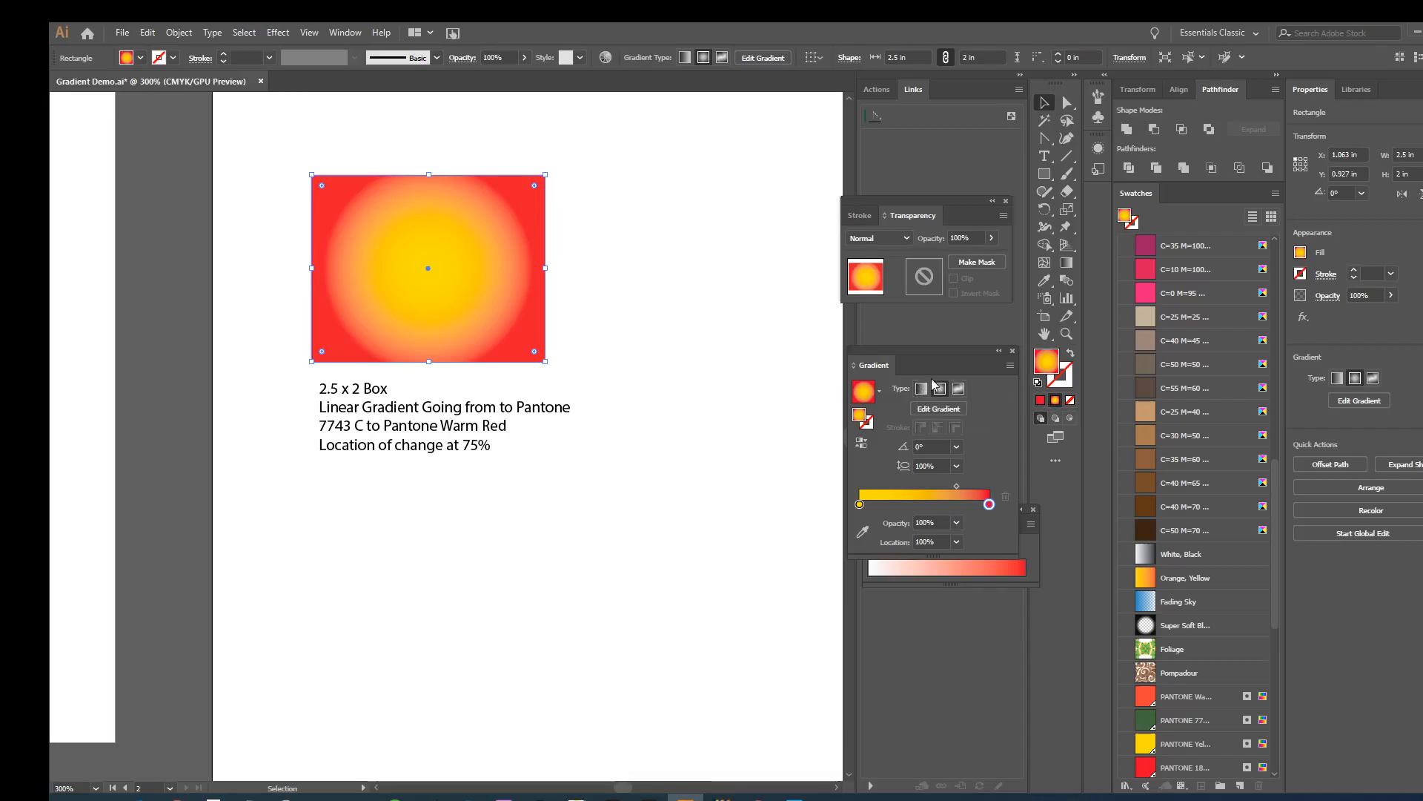
- Reopen the gradient settings, place them beside the rectangle, and change its gradient type to linear
{"action": "left_click", "coordinate": [1011, 350]}
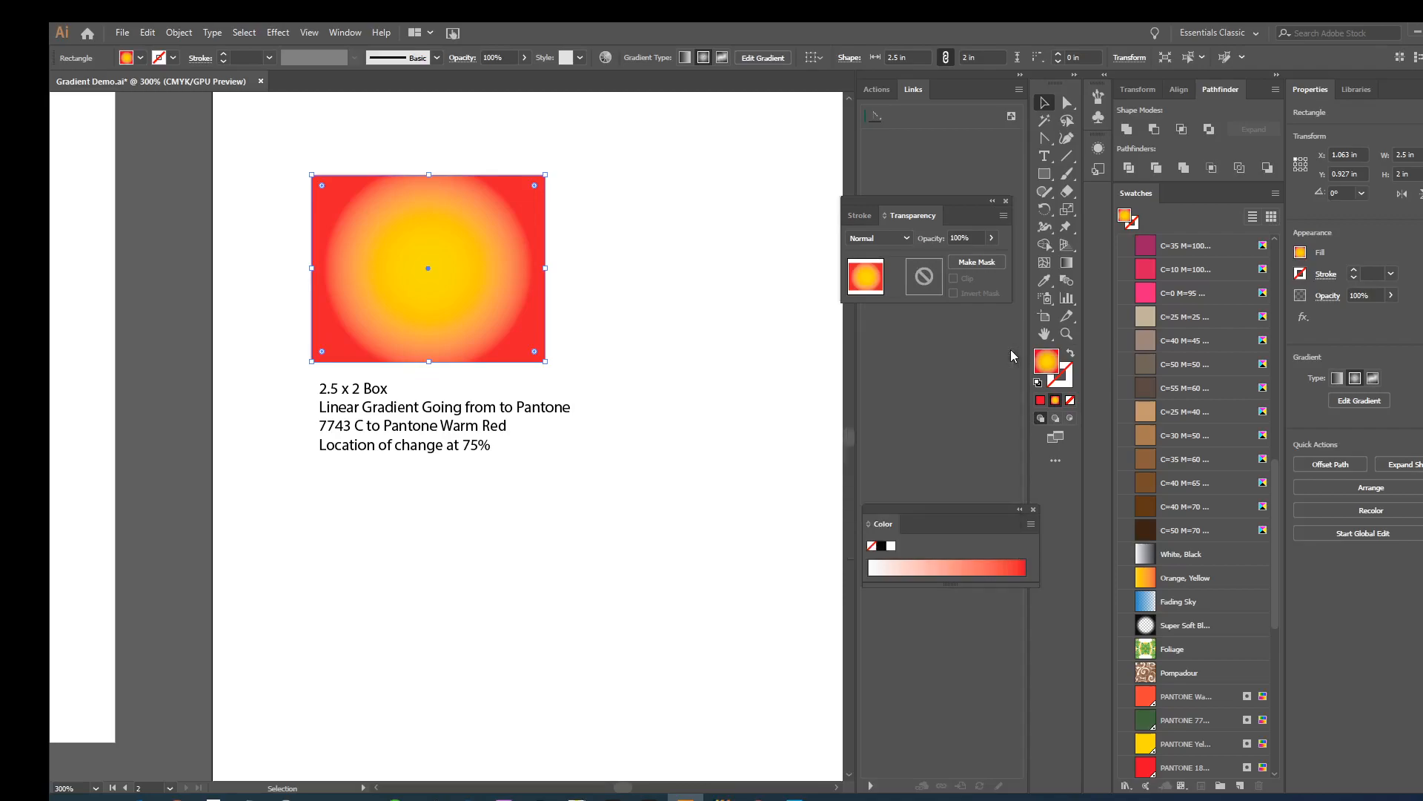
{"action": "left_click", "coordinate": [1006, 199]}
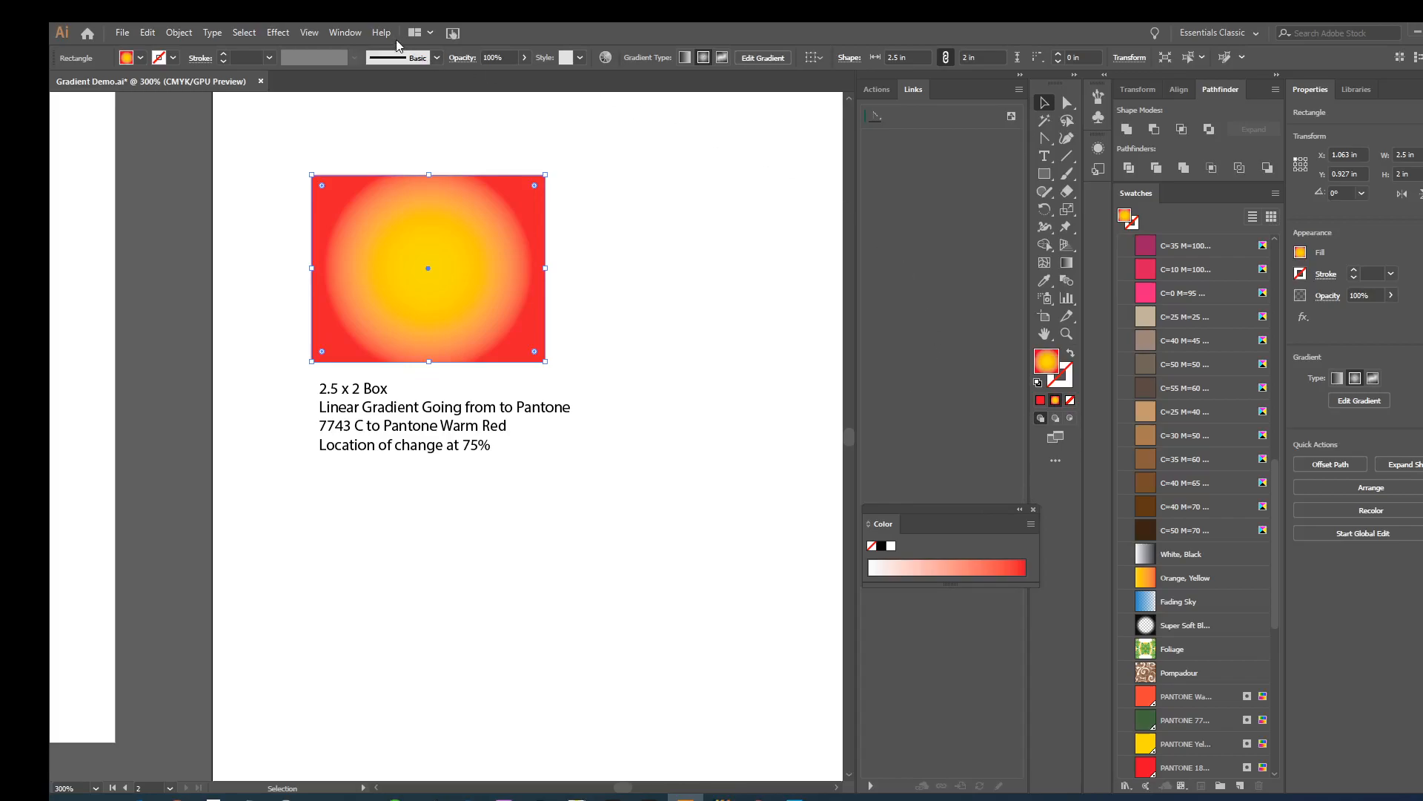
{"action": "left_click", "coordinate": [356, 31]}
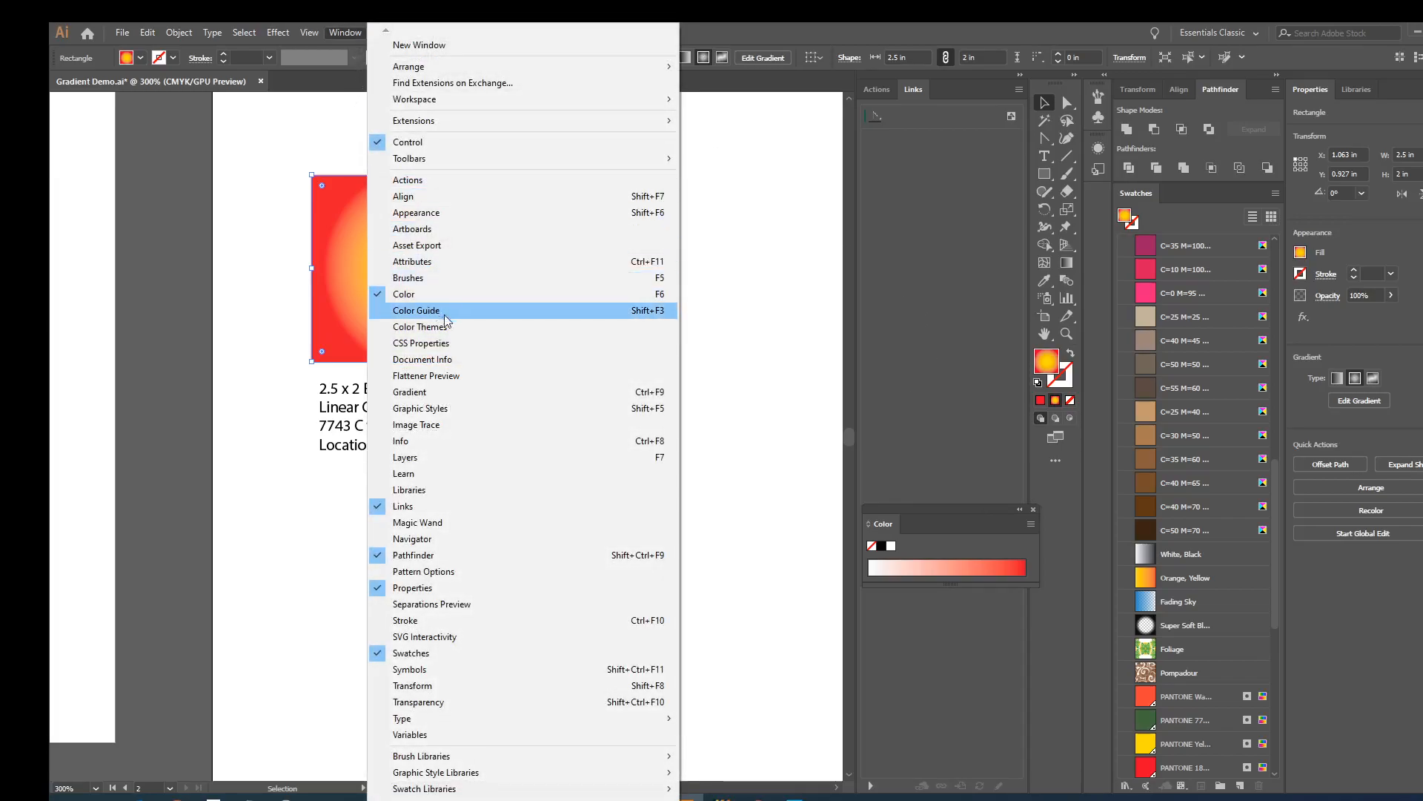
{"action": "left_click", "coordinate": [445, 392]}
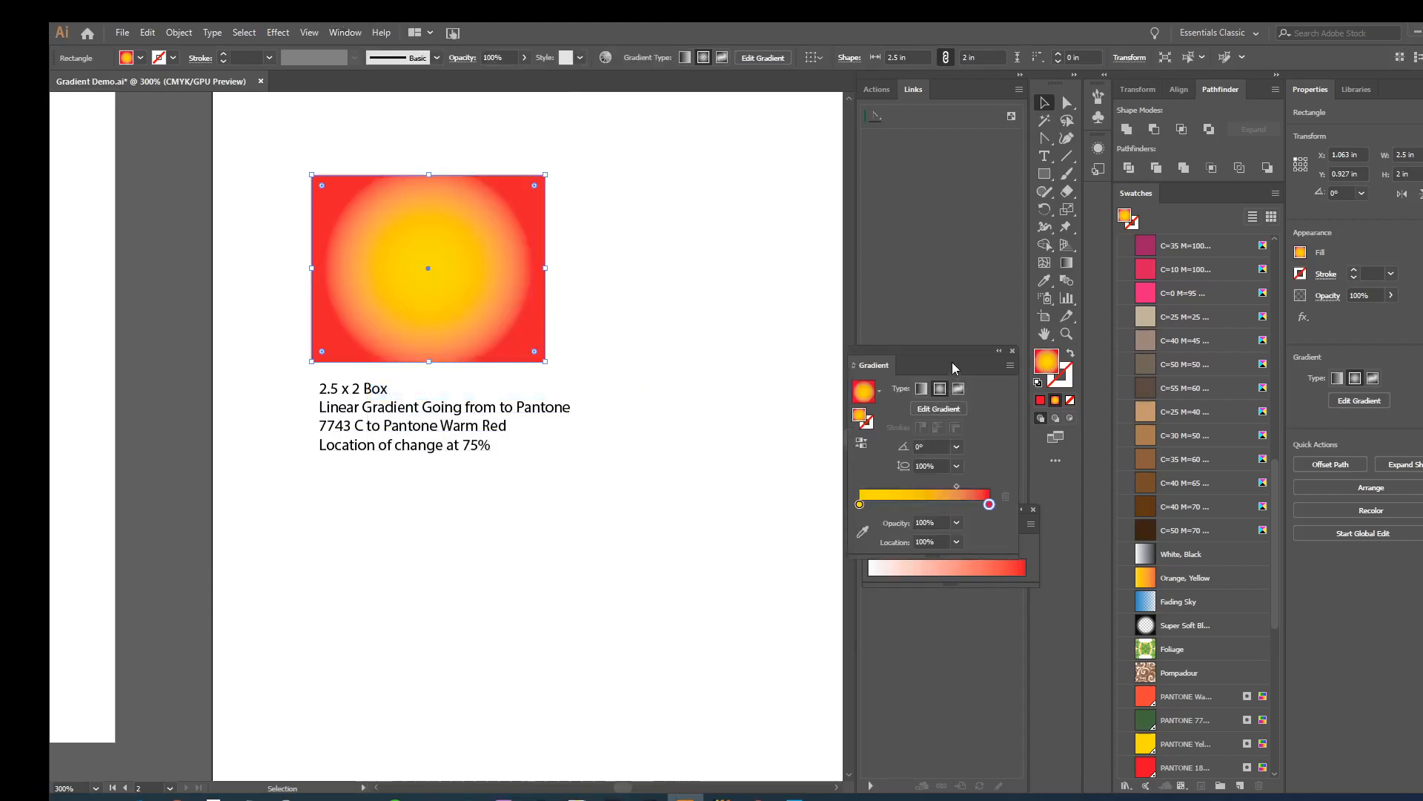
{"action": "left_click_drag", "start_coordinate": [943, 350], "coordinate": [733, 184]}
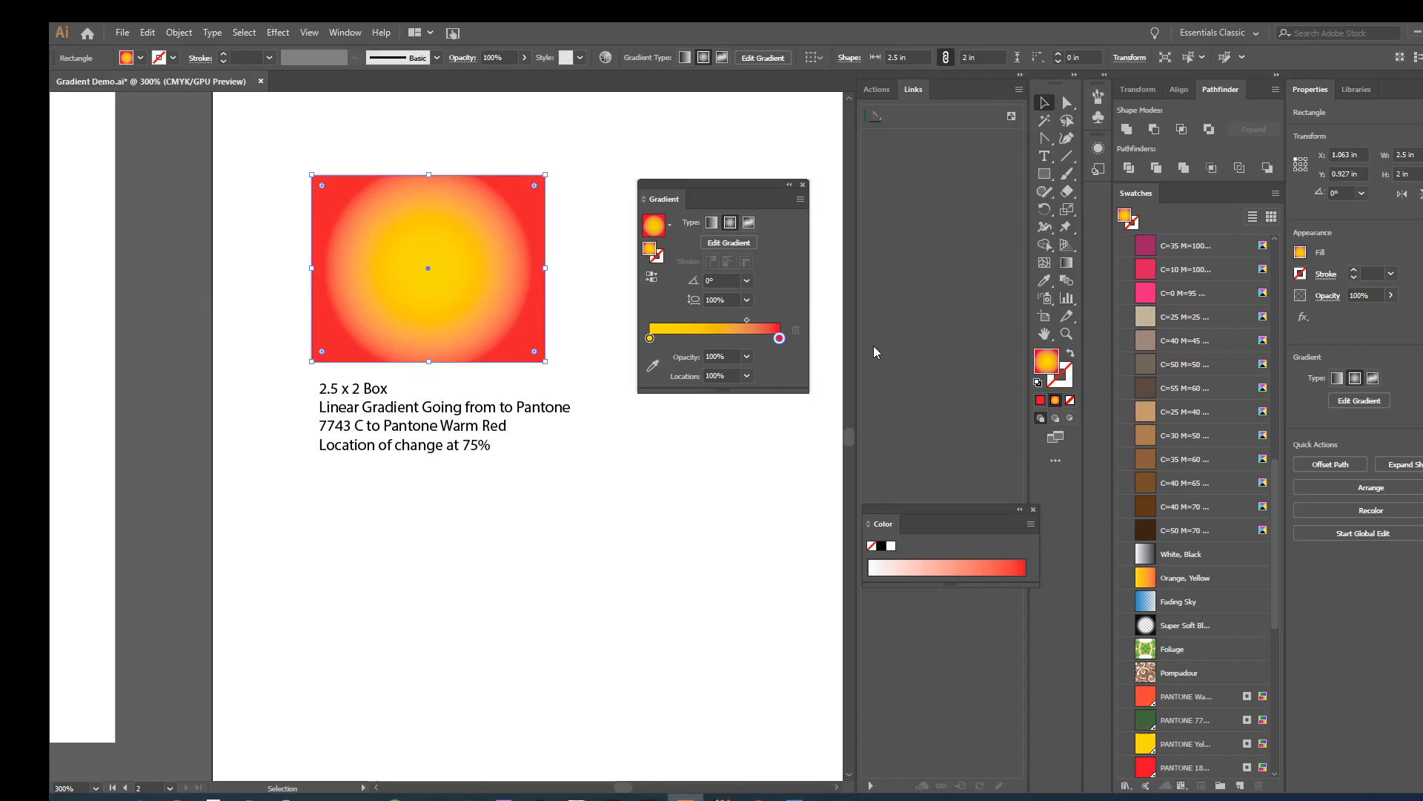
{"action": "left_click", "coordinate": [710, 223]}
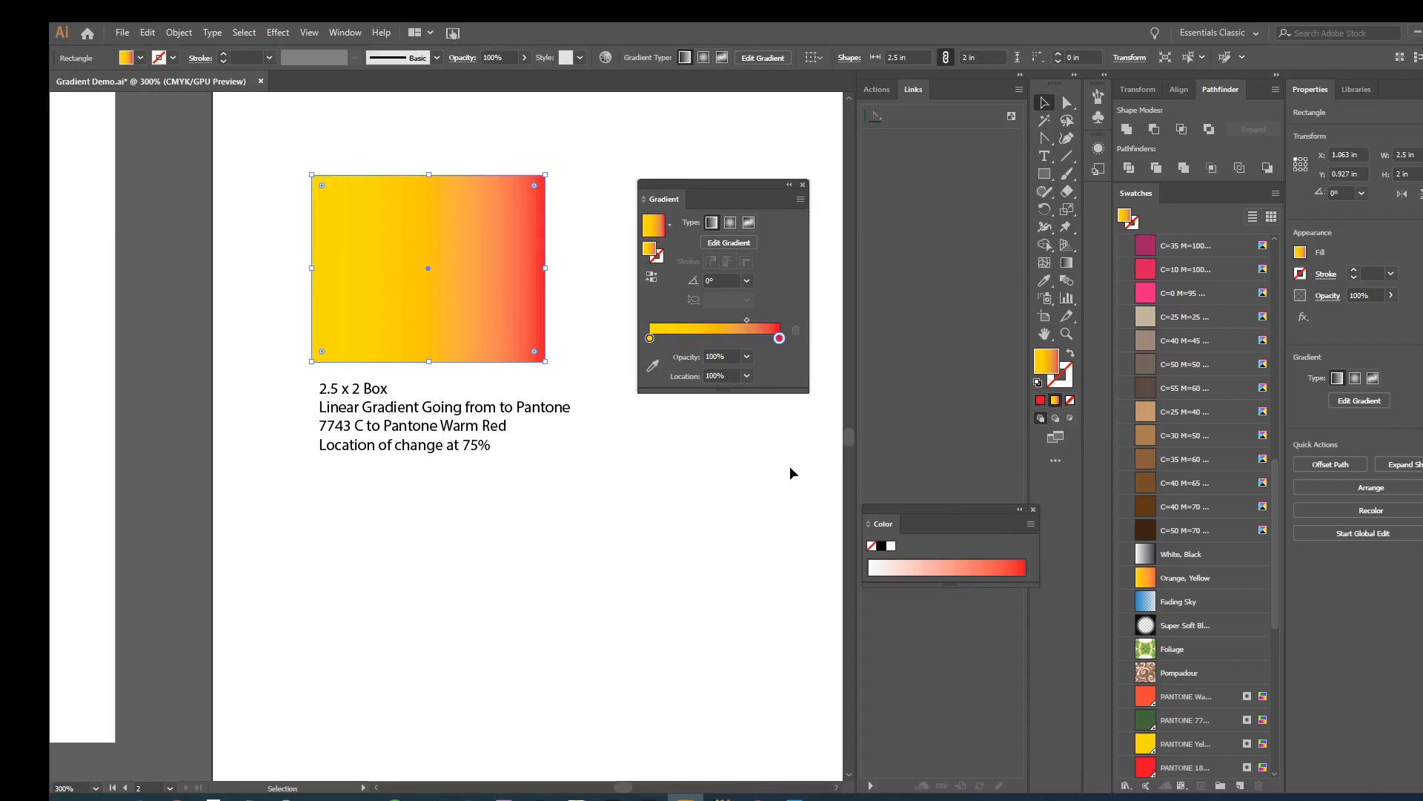
- Draw two test rectangles with the gradient fill side by side in the empty area below the caption
{"action": "left_click", "coordinate": [1044, 174]}
{"action": "left_click_drag", "start_coordinate": [295, 539], "coordinate": [407, 596]}
{"action": "left_click_drag", "start_coordinate": [492, 539], "coordinate": [632, 639]}
{"action": "left_click", "coordinate": [1044, 103]}
- Switch both test rectangles to solid red and back to the gradient, and delete them
{"action": "left_click_drag", "start_coordinate": [292, 530], "coordinate": [642, 639]}
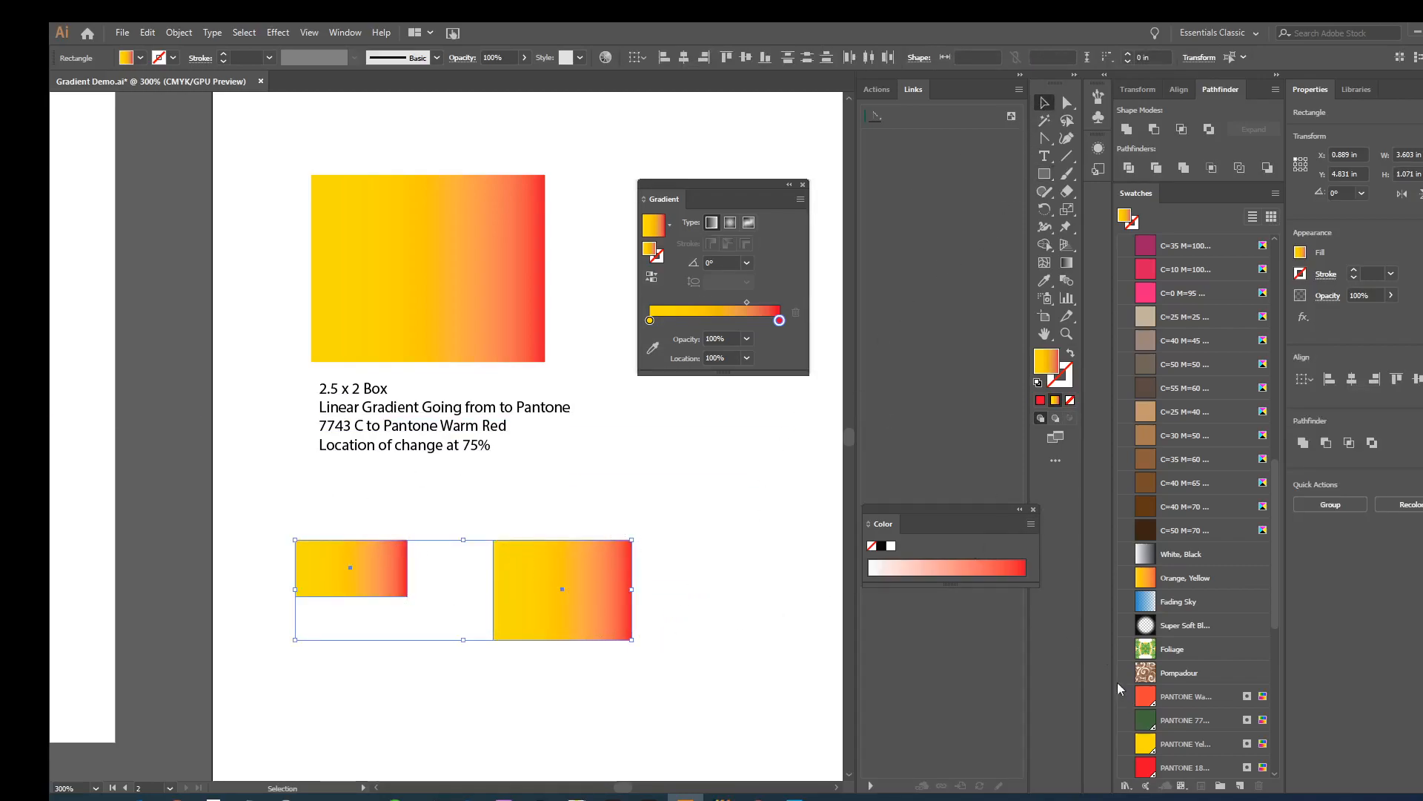
{"action": "left_click", "coordinate": [1039, 401]}
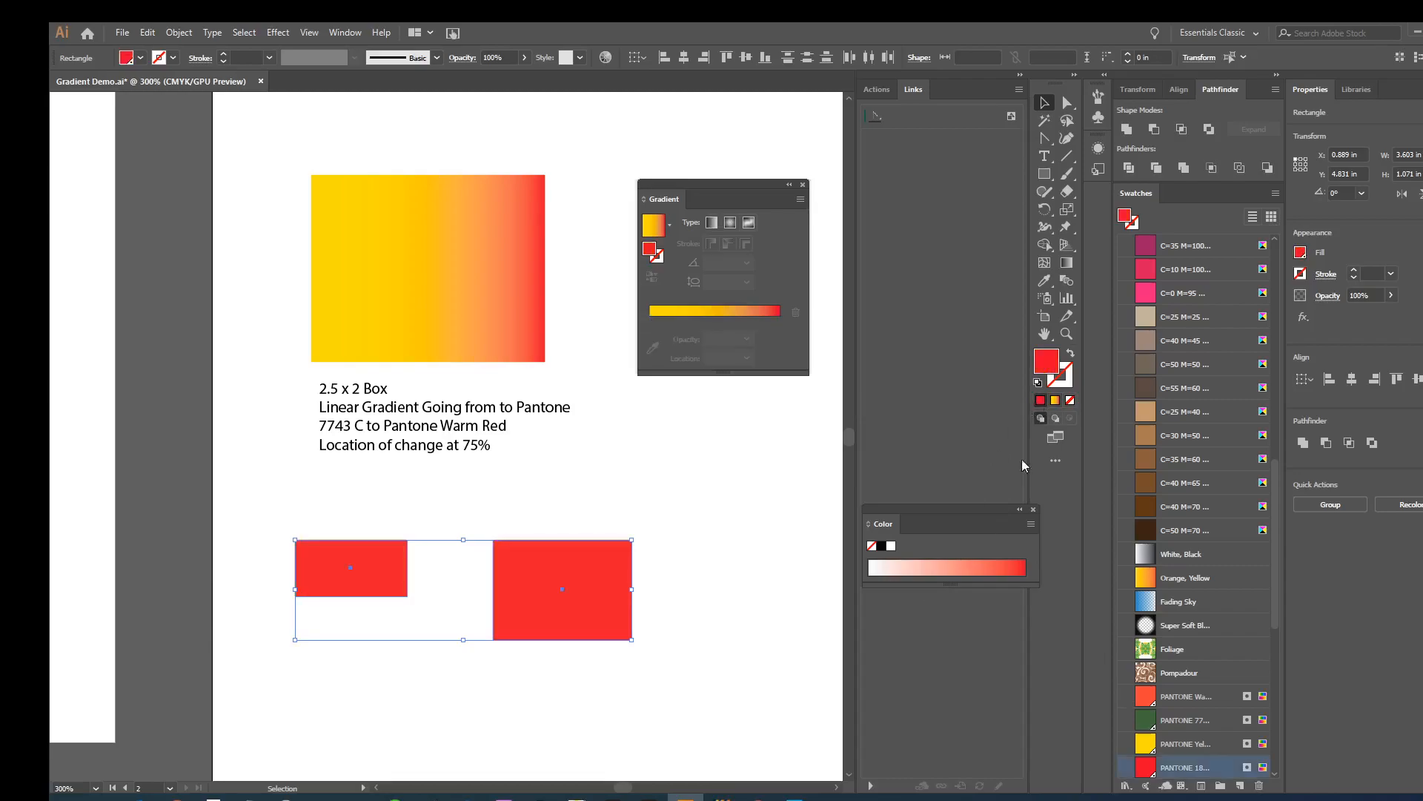
{"action": "left_click", "coordinate": [1055, 401]}
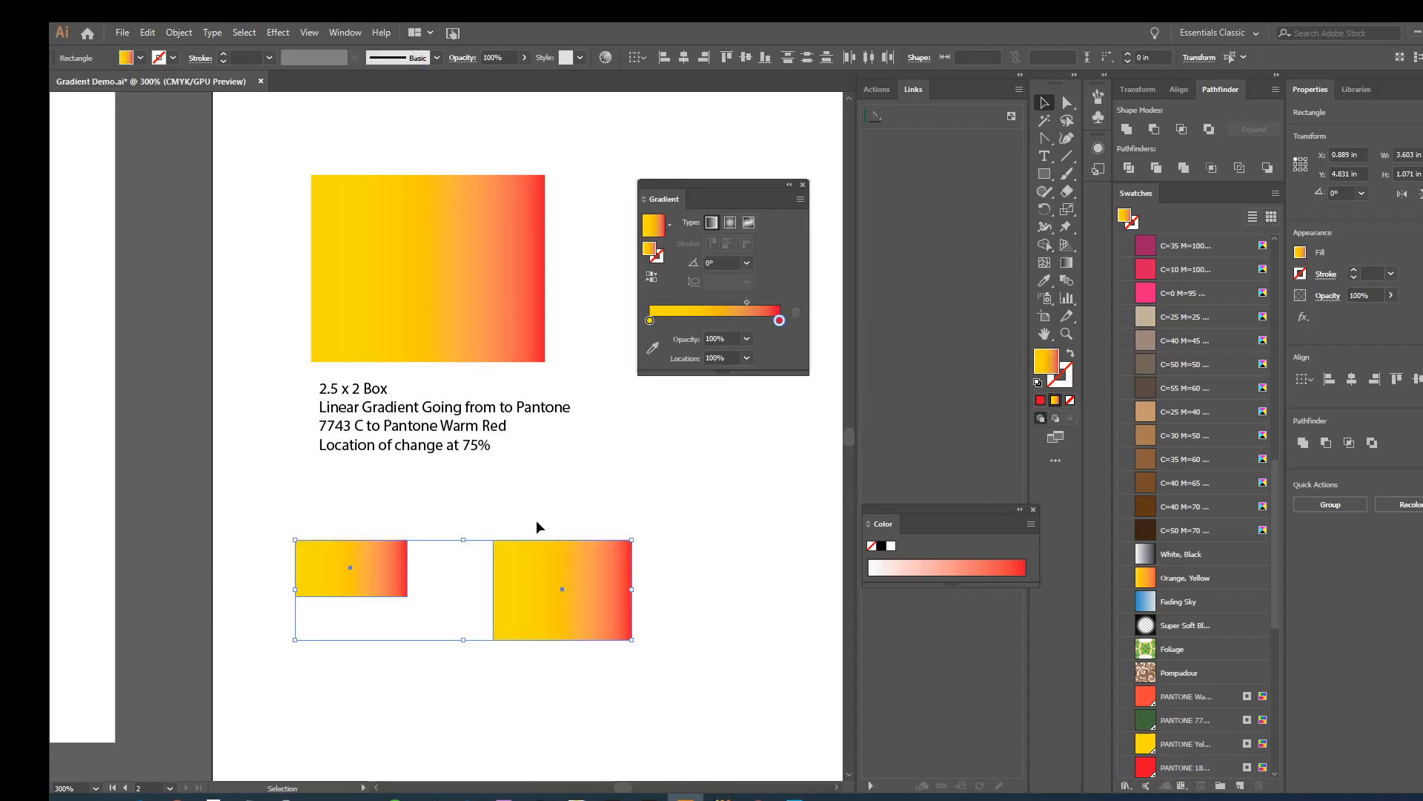
{"action": "key", "text": "Delete"}
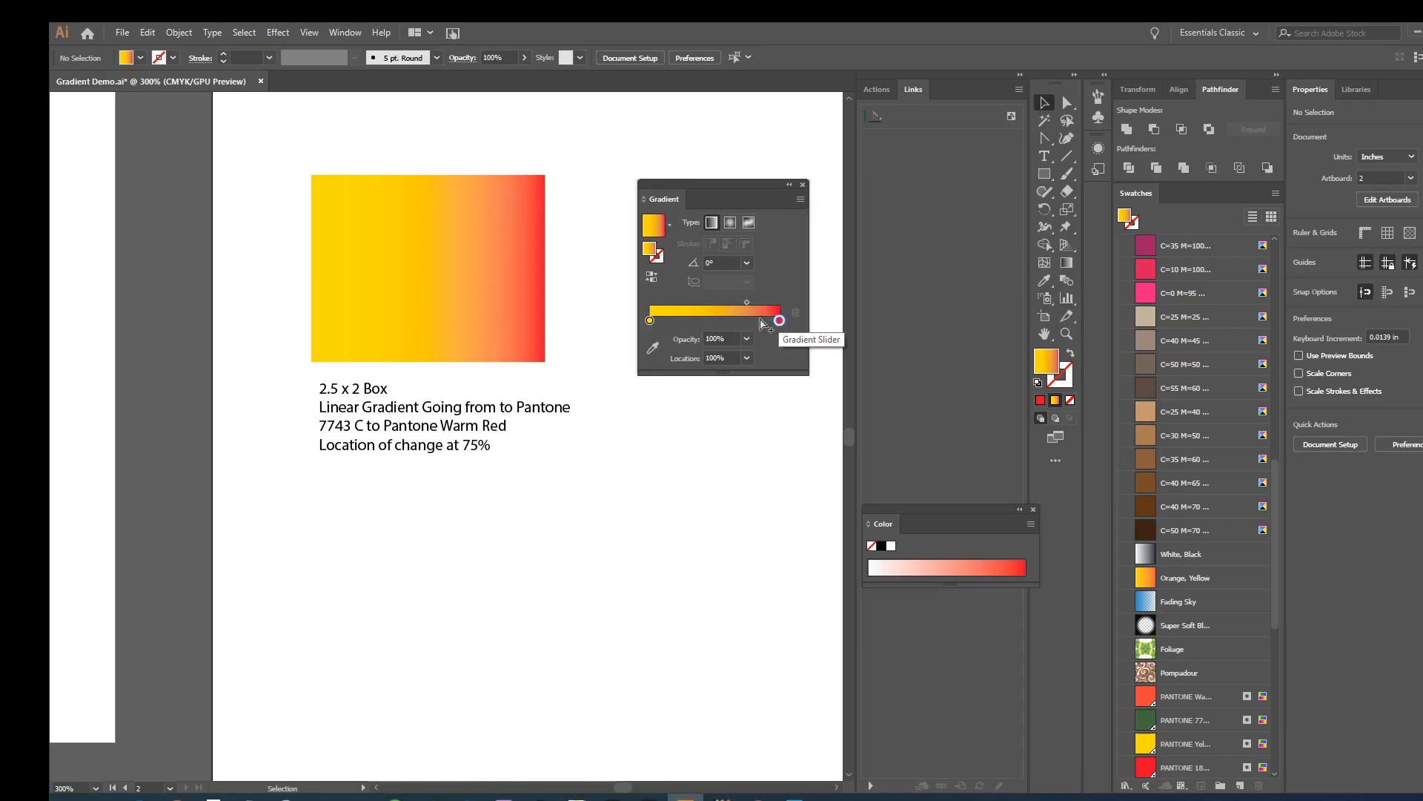
- With nothing selected, add a gradient stop at about 52% and recolor it pink, then with the dark green PANTONE swatch
{"action": "left_click", "coordinate": [718, 320]}
{"action": "left_click", "coordinate": [1142, 294]}
{"action": "left_click_drag", "start_coordinate": [1142, 295], "coordinate": [718, 321]}
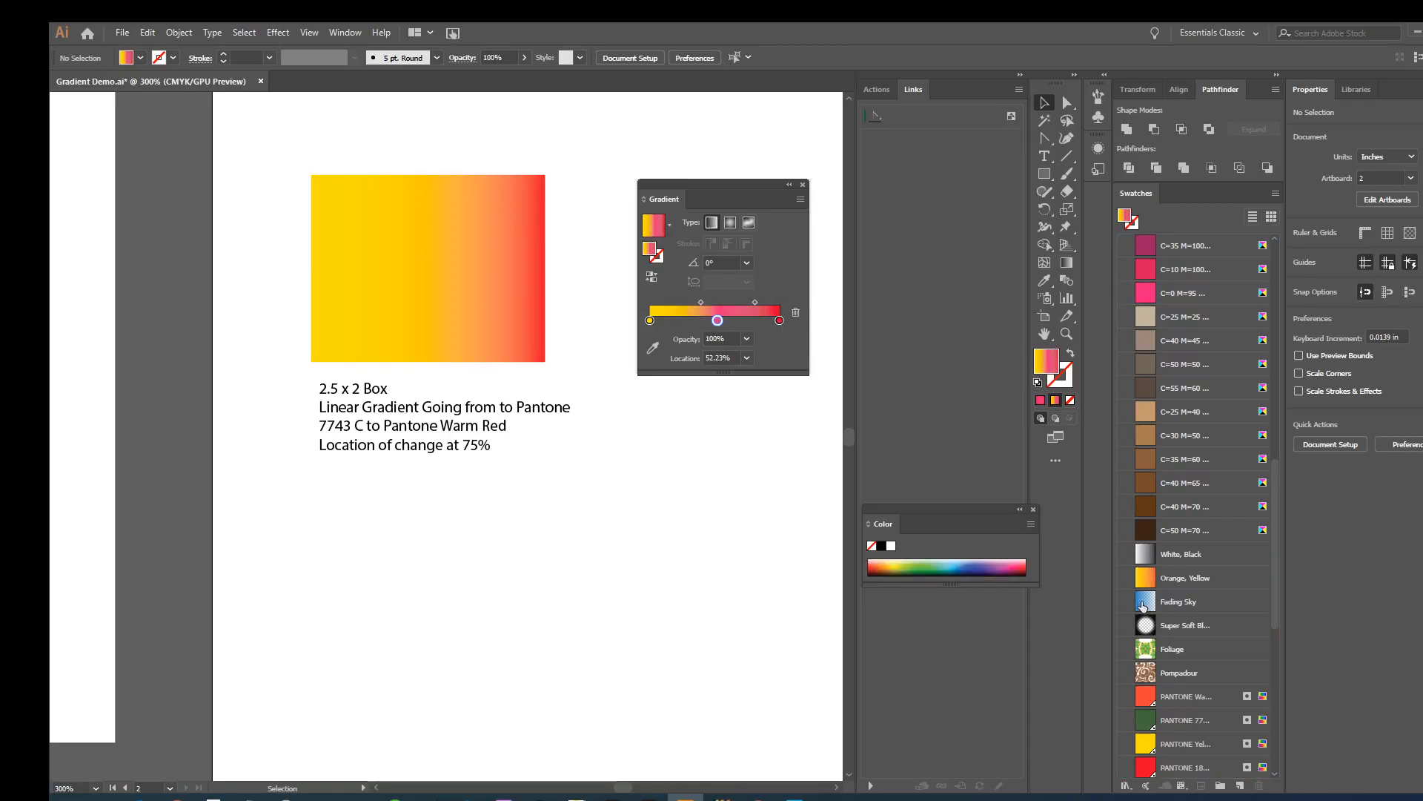
{"action": "left_click_drag", "start_coordinate": [1145, 720], "coordinate": [718, 321]}
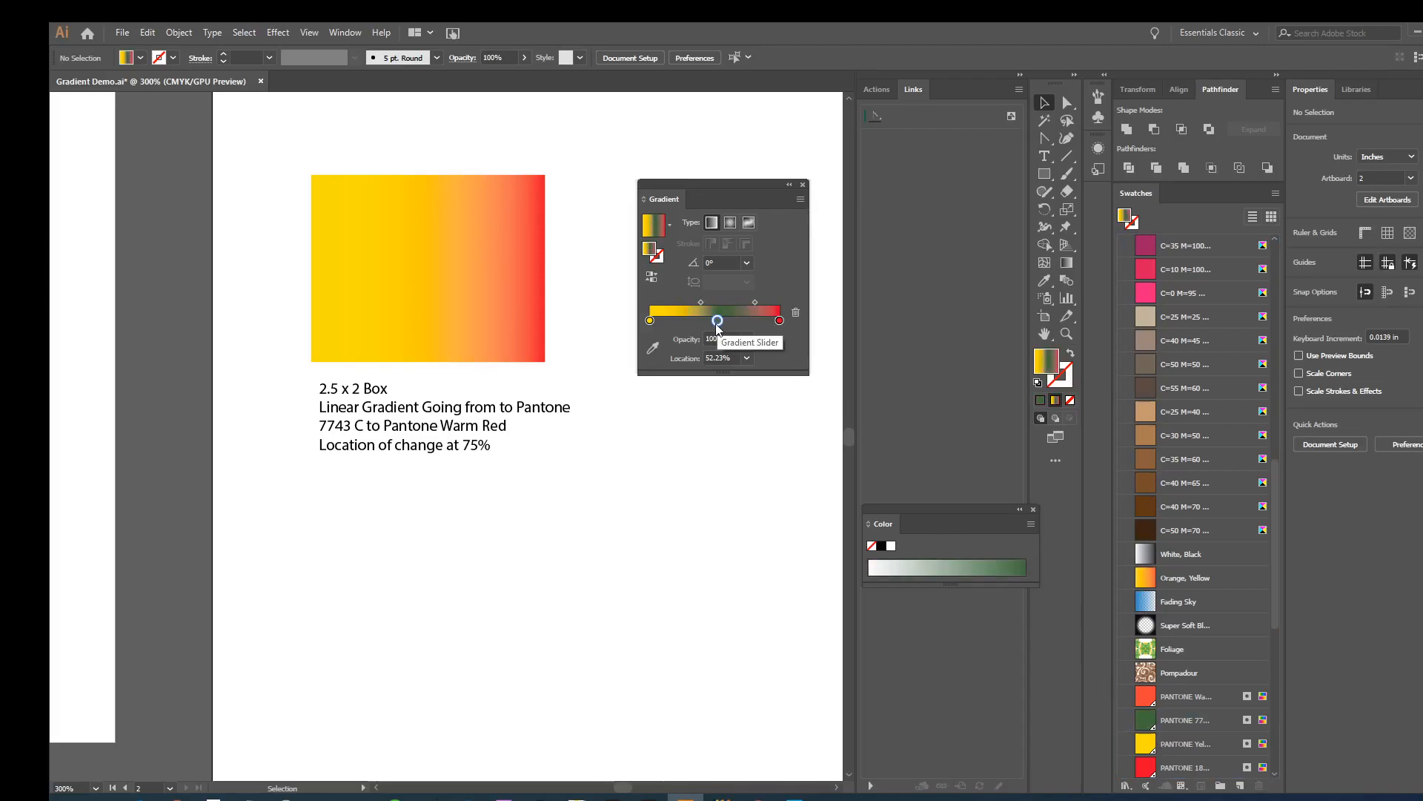
- Add a dark green PANTONE stop at about 45% in the large rectangle's gradient
{"action": "left_click", "coordinate": [499, 213]}
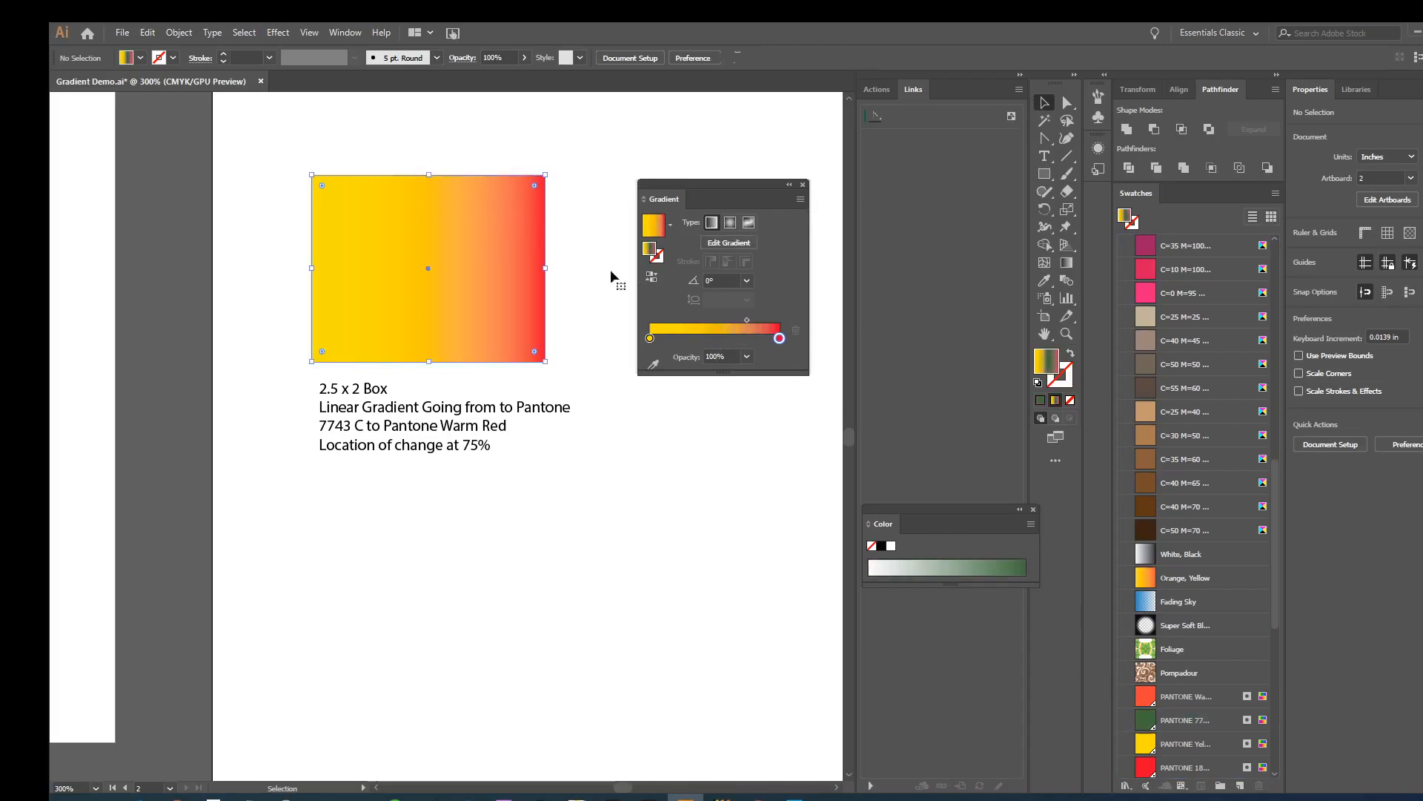
{"action": "left_click", "coordinate": [707, 339]}
{"action": "left_click_drag", "start_coordinate": [1148, 724], "coordinate": [708, 339]}
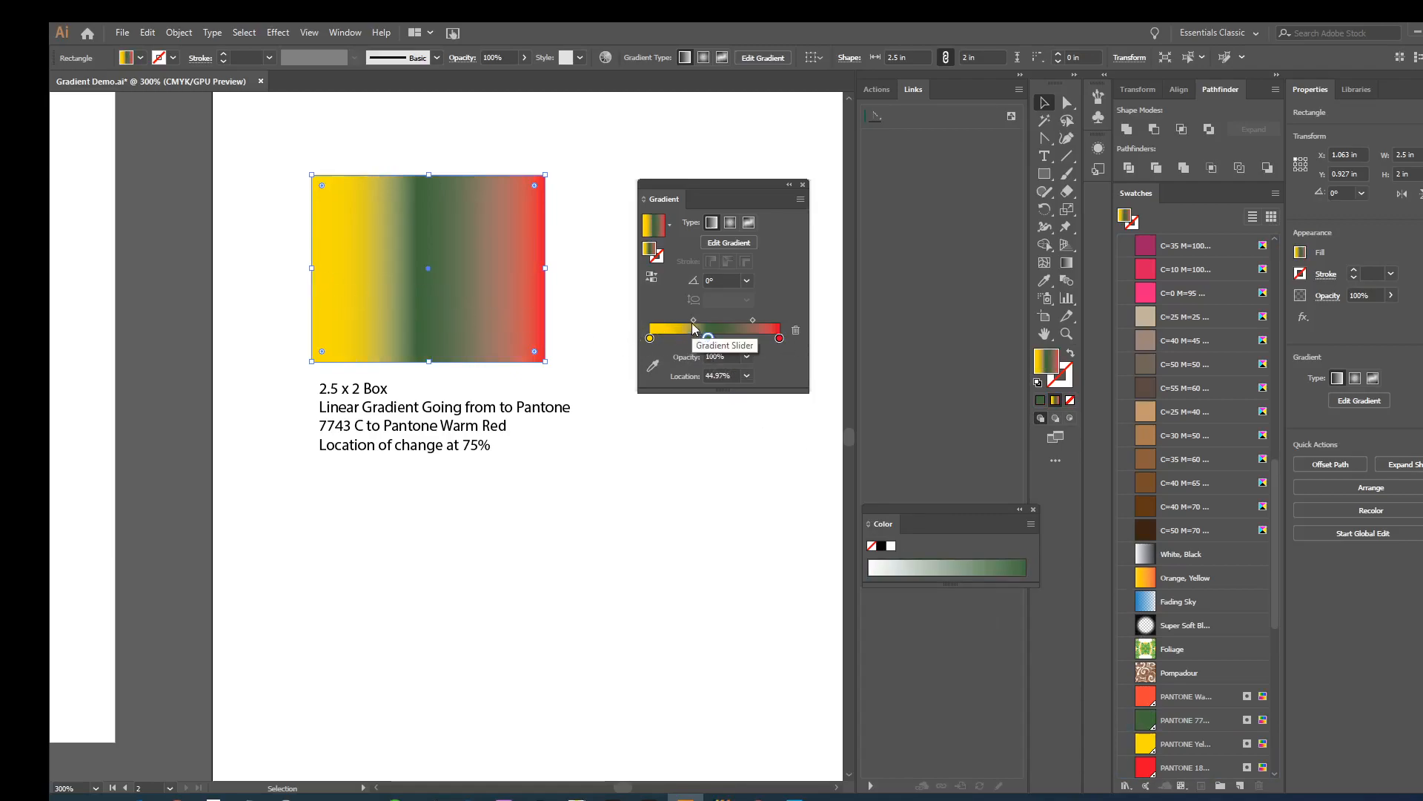
- Shift the midpoint between the yellow and green stops to about 53%, and remove the green stop
{"action": "left_click_drag", "start_coordinate": [692, 322], "coordinate": [678, 320]}
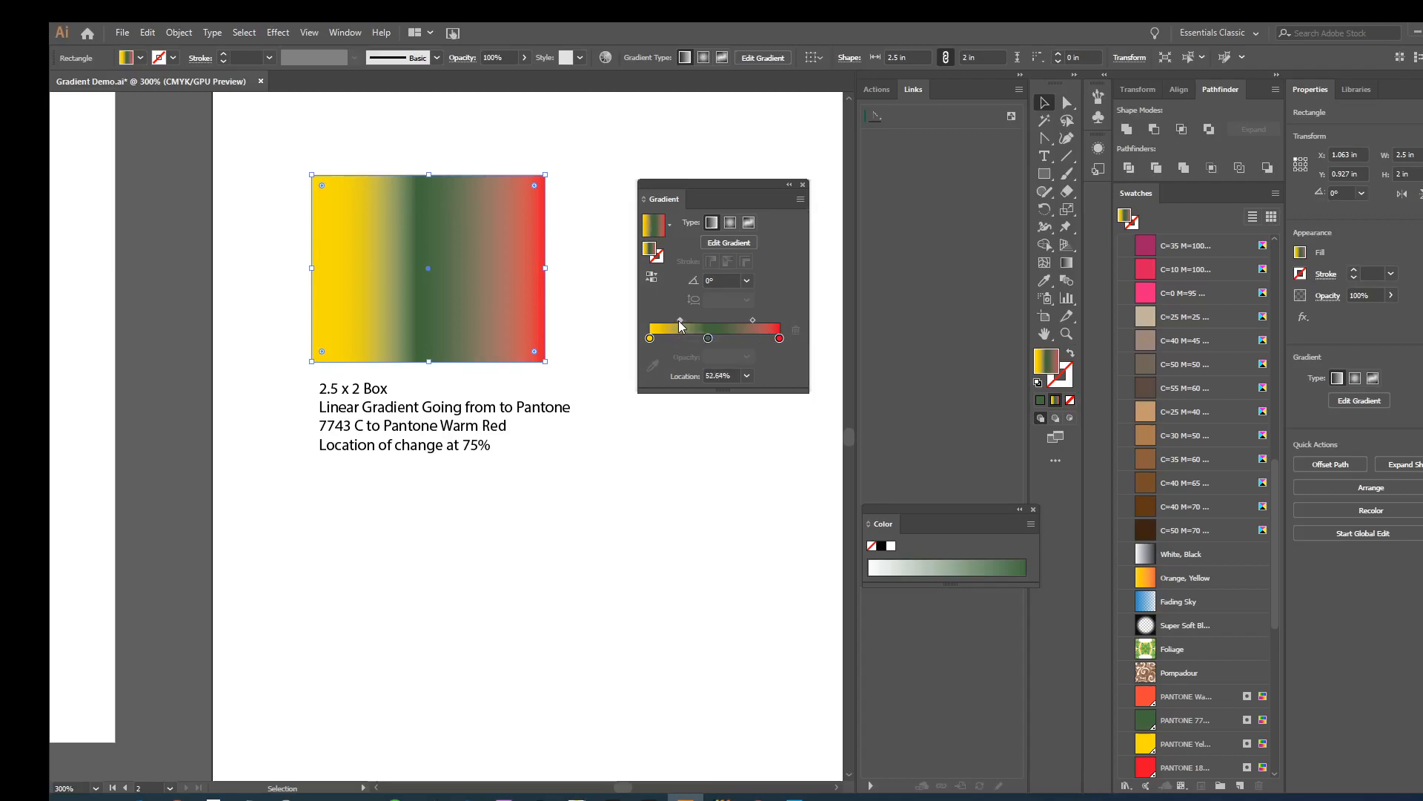
{"action": "mouse_move", "coordinate": [678, 321]}
{"action": "left_mouse_down"}
{"action": "mouse_move", "coordinate": [666, 317]}
{"action": "mouse_move", "coordinate": [677, 323]}
{"action": "left_mouse_up"}
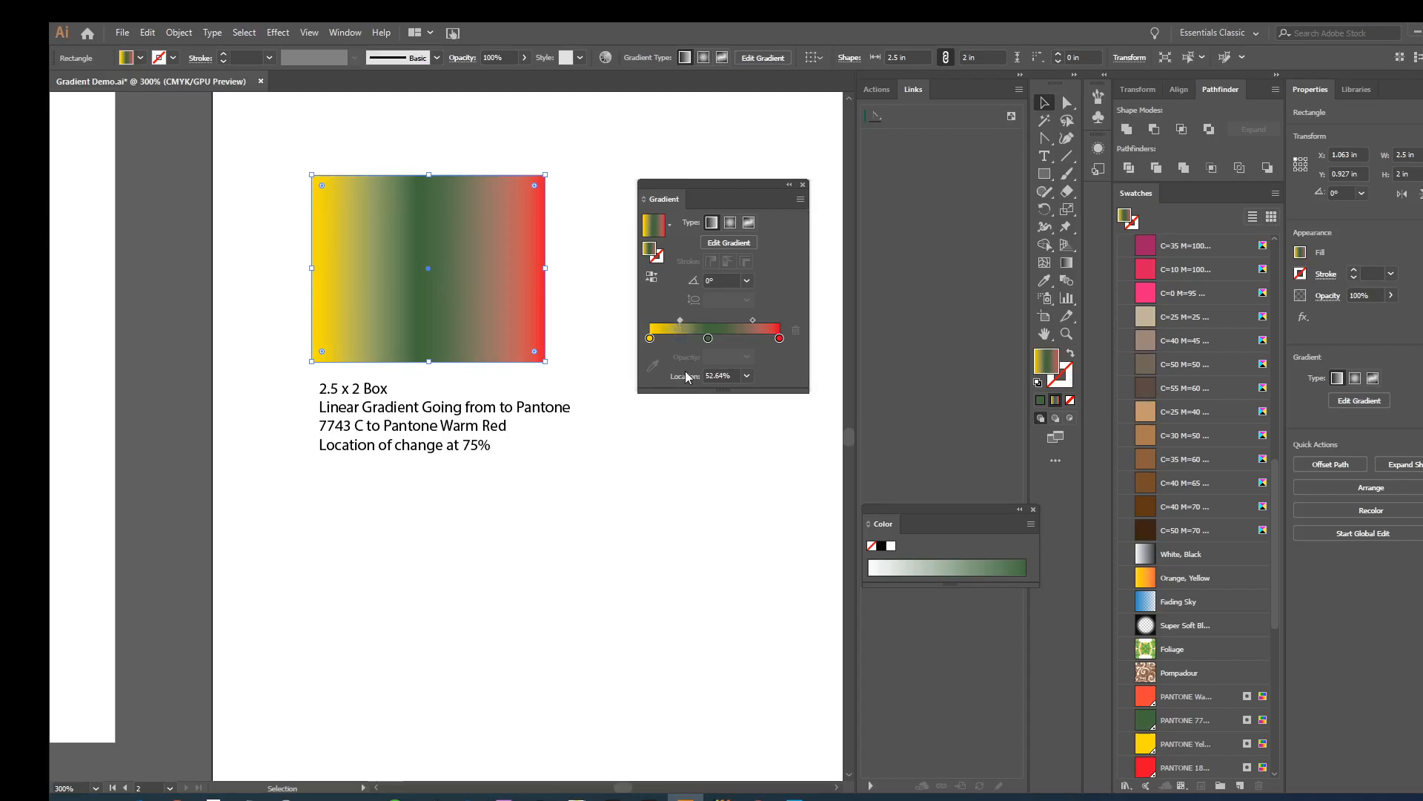
{"action": "mouse_move", "coordinate": [677, 321]}
{"action": "left_mouse_down"}
{"action": "mouse_move", "coordinate": [663, 326]}
{"action": "mouse_move", "coordinate": [678, 321]}
{"action": "left_mouse_up"}
{"action": "left_click_drag", "start_coordinate": [705, 337], "coordinate": [705, 371]}
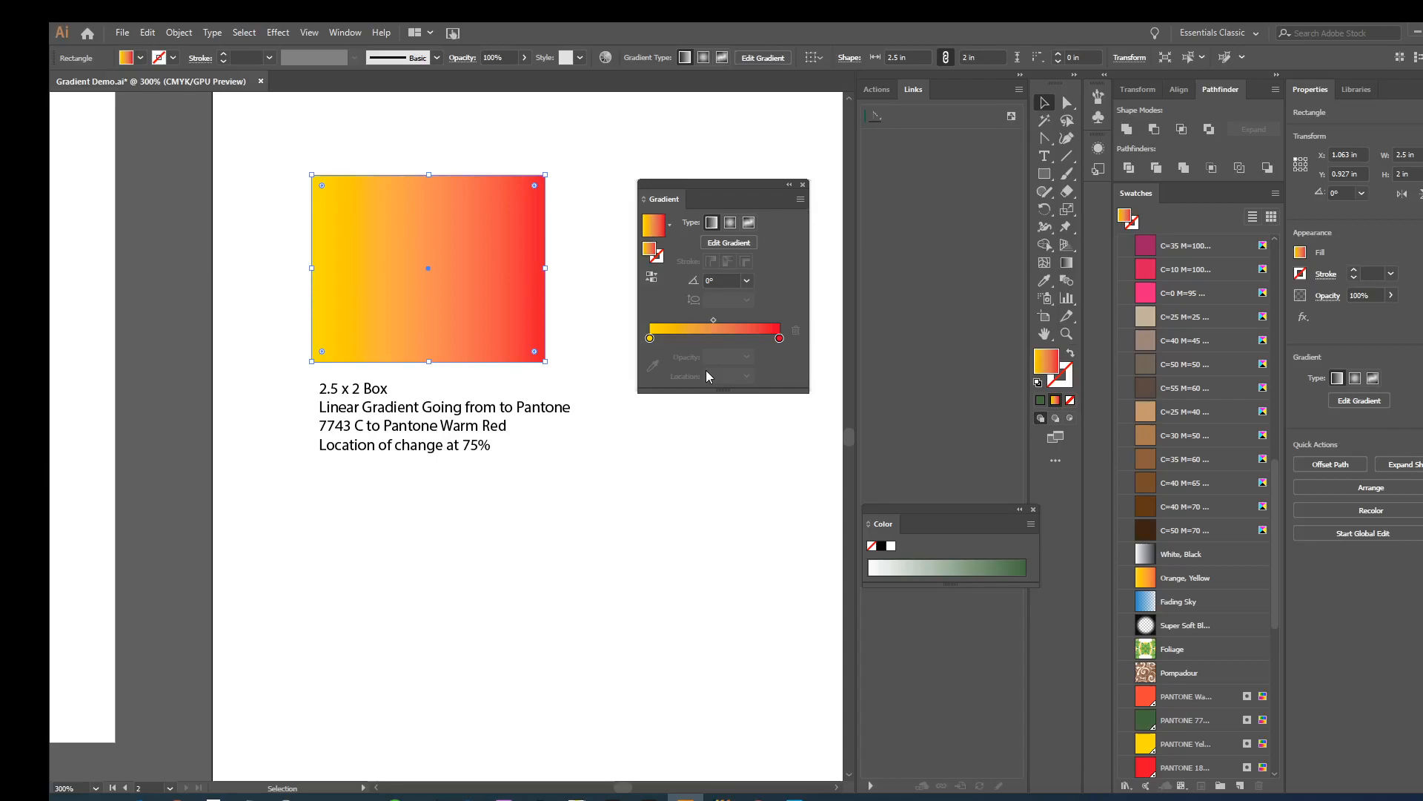
- Select the yellow gradient stop and browse the available swatch libraries for the color books
{"action": "left_click", "coordinate": [650, 339]}
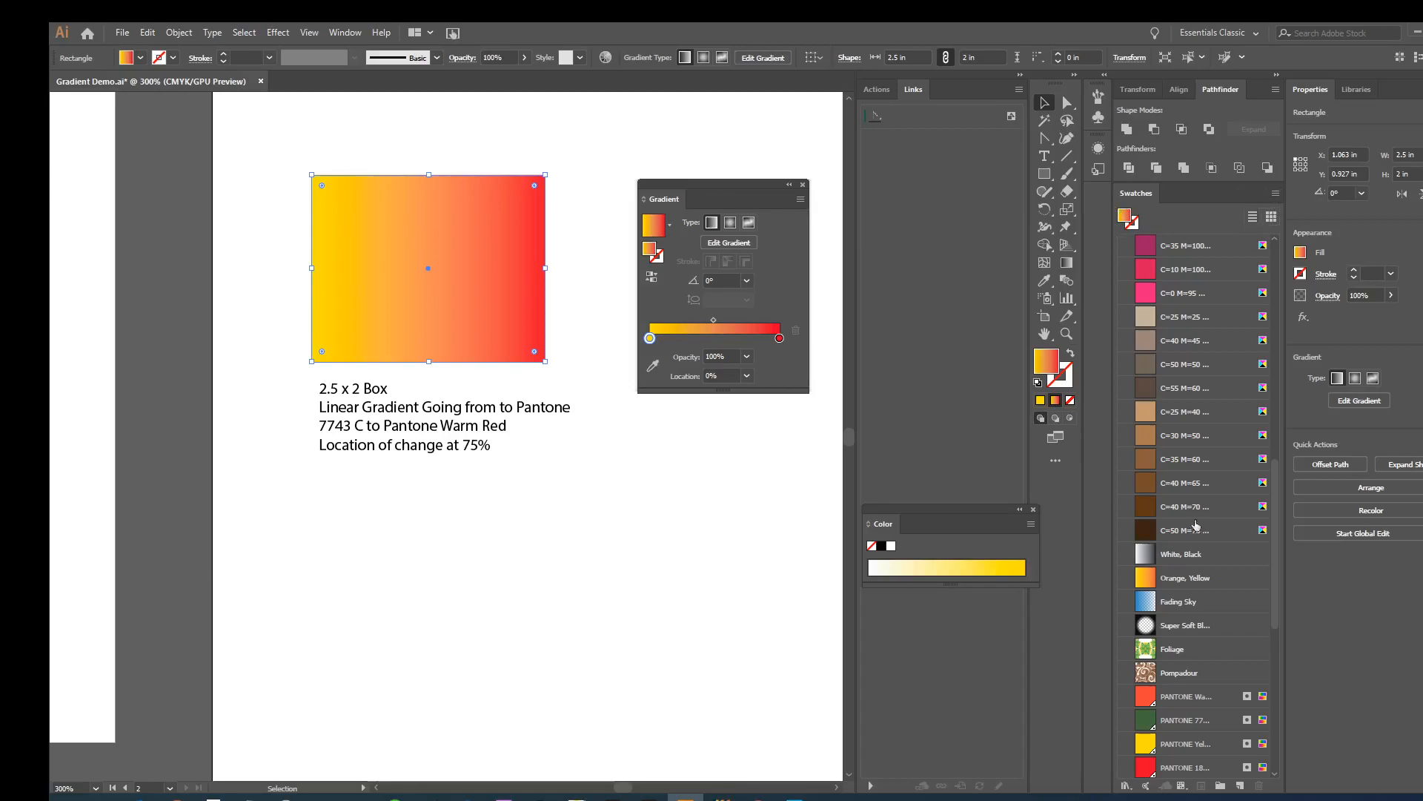
{"action": "left_click", "coordinate": [1275, 195]}
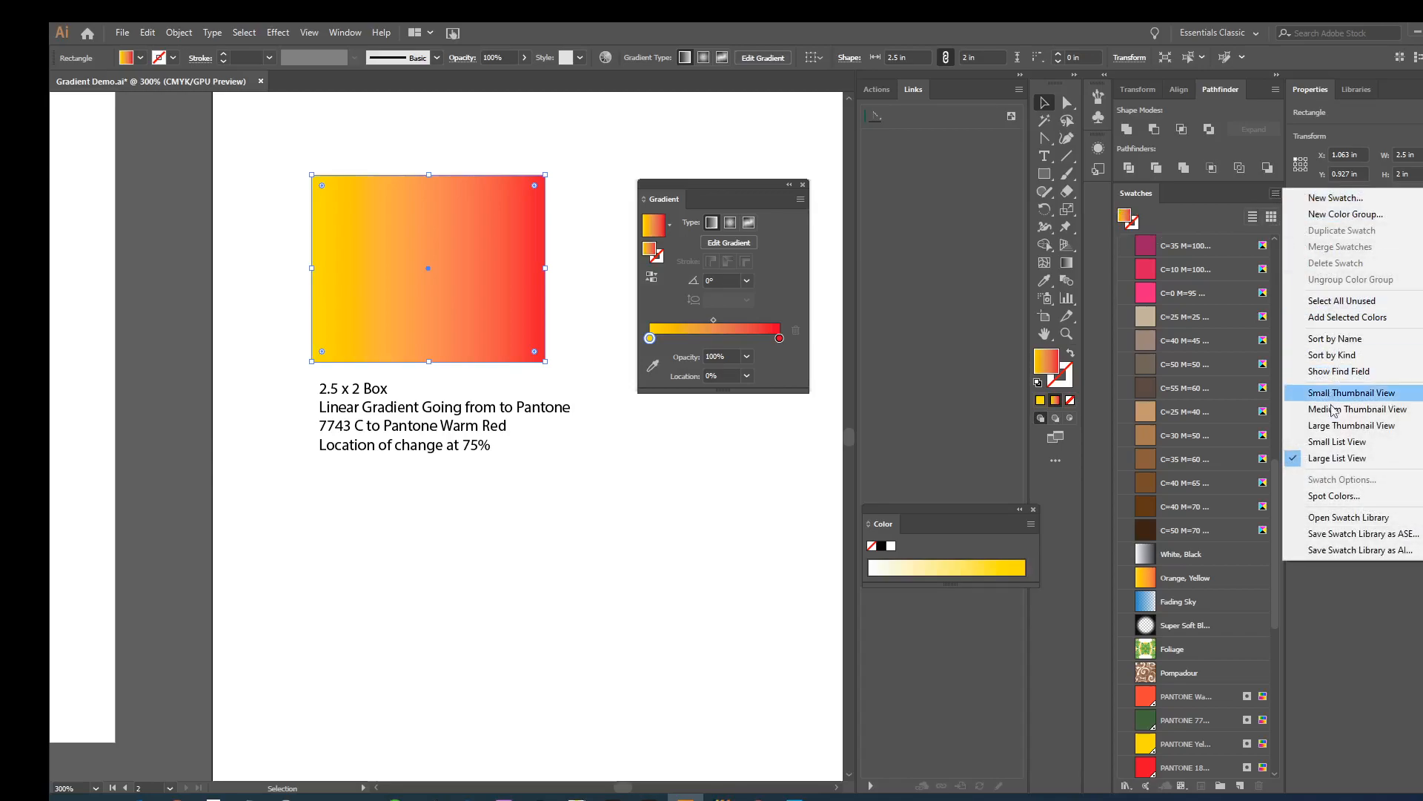
{"action": "mouse_move", "coordinate": [1334, 518]}
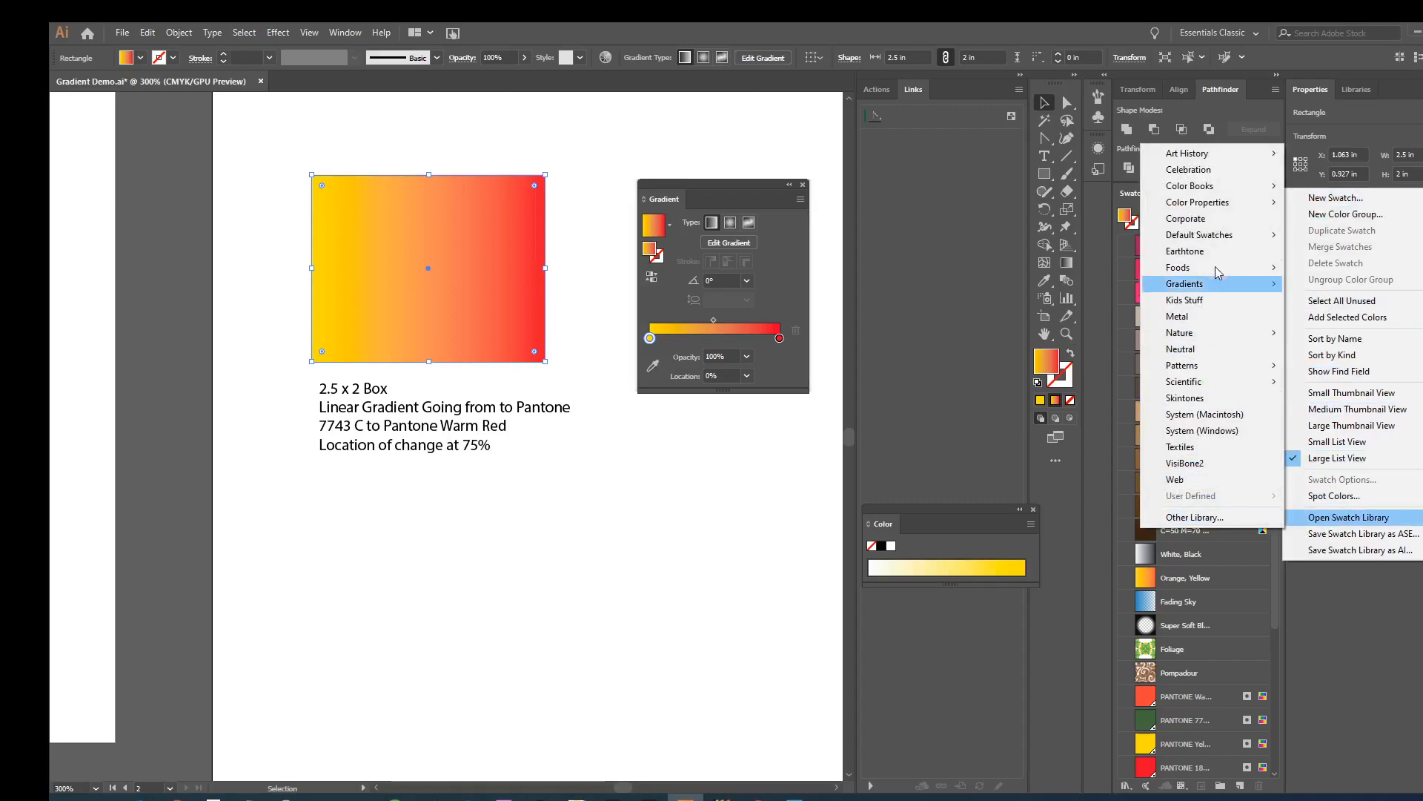
{"action": "mouse_move", "coordinate": [1201, 187]}
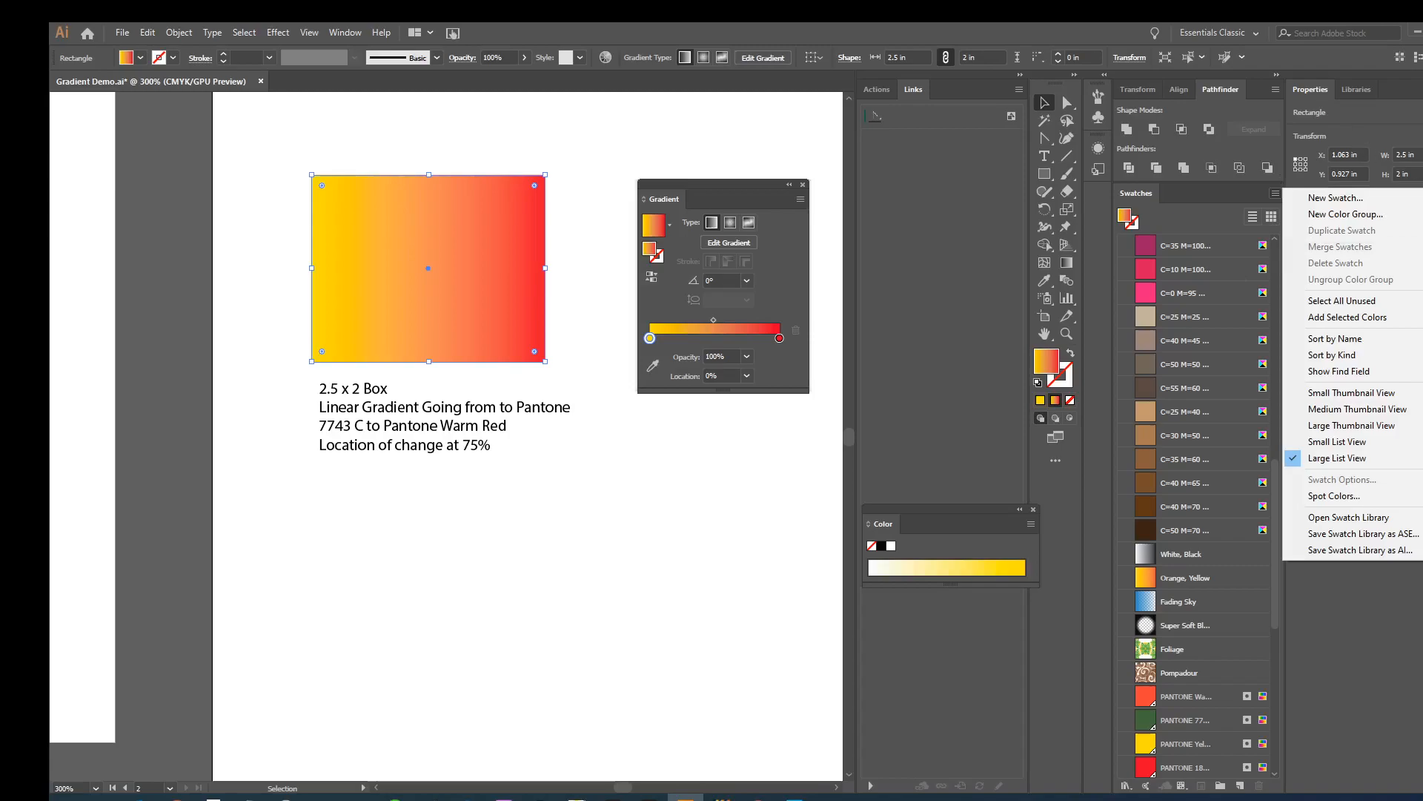
{"action": "left_click", "coordinate": [1276, 194]}
{"action": "left_click", "coordinate": [1275, 194]}
- Float the Swatches panel, browse its color books for PANTONE+ Solid Coated, and close the Swatches panel
{"action": "left_click_drag", "start_coordinate": [1136, 193], "coordinate": [619, 320]}
{"action": "left_click", "coordinate": [840, 318]}
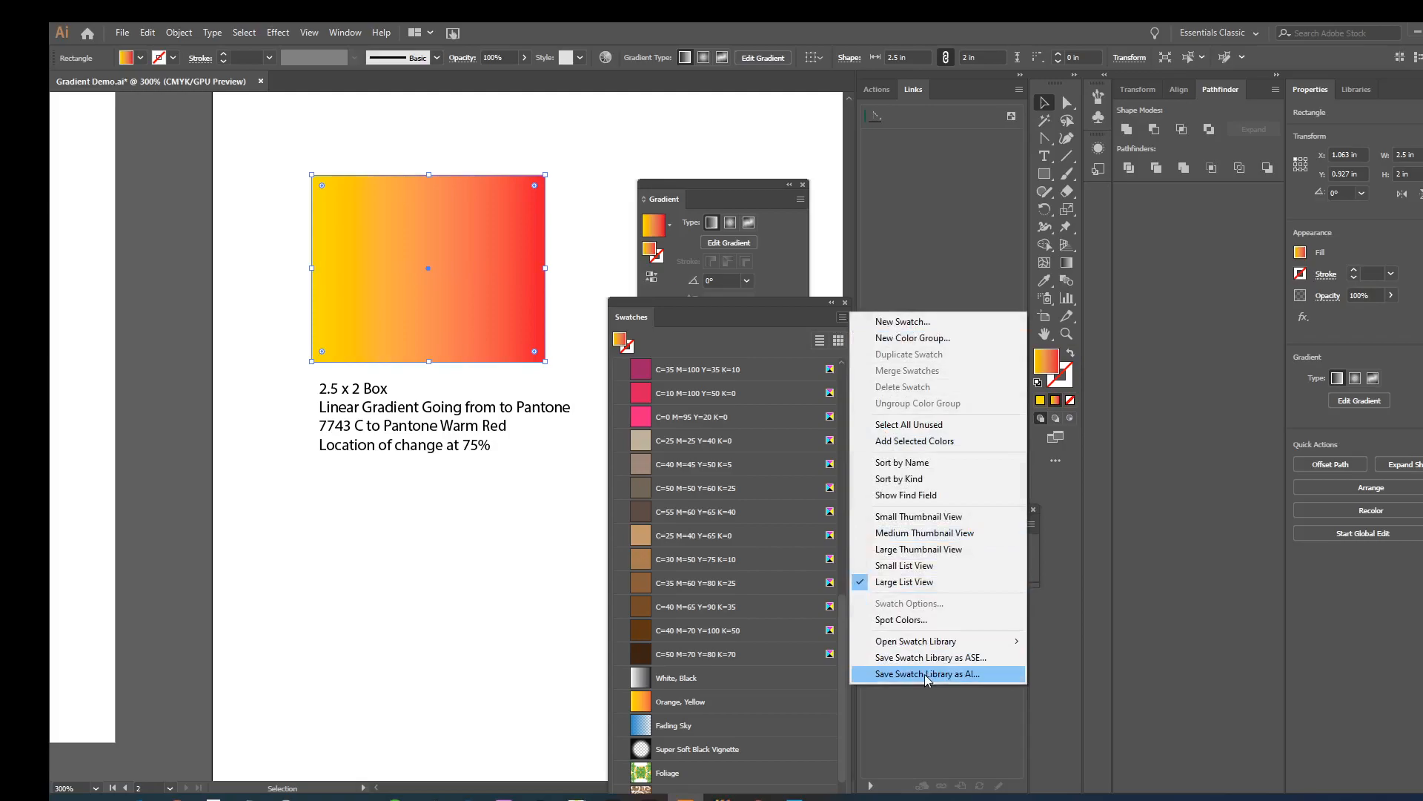
{"action": "mouse_move", "coordinate": [931, 649]}
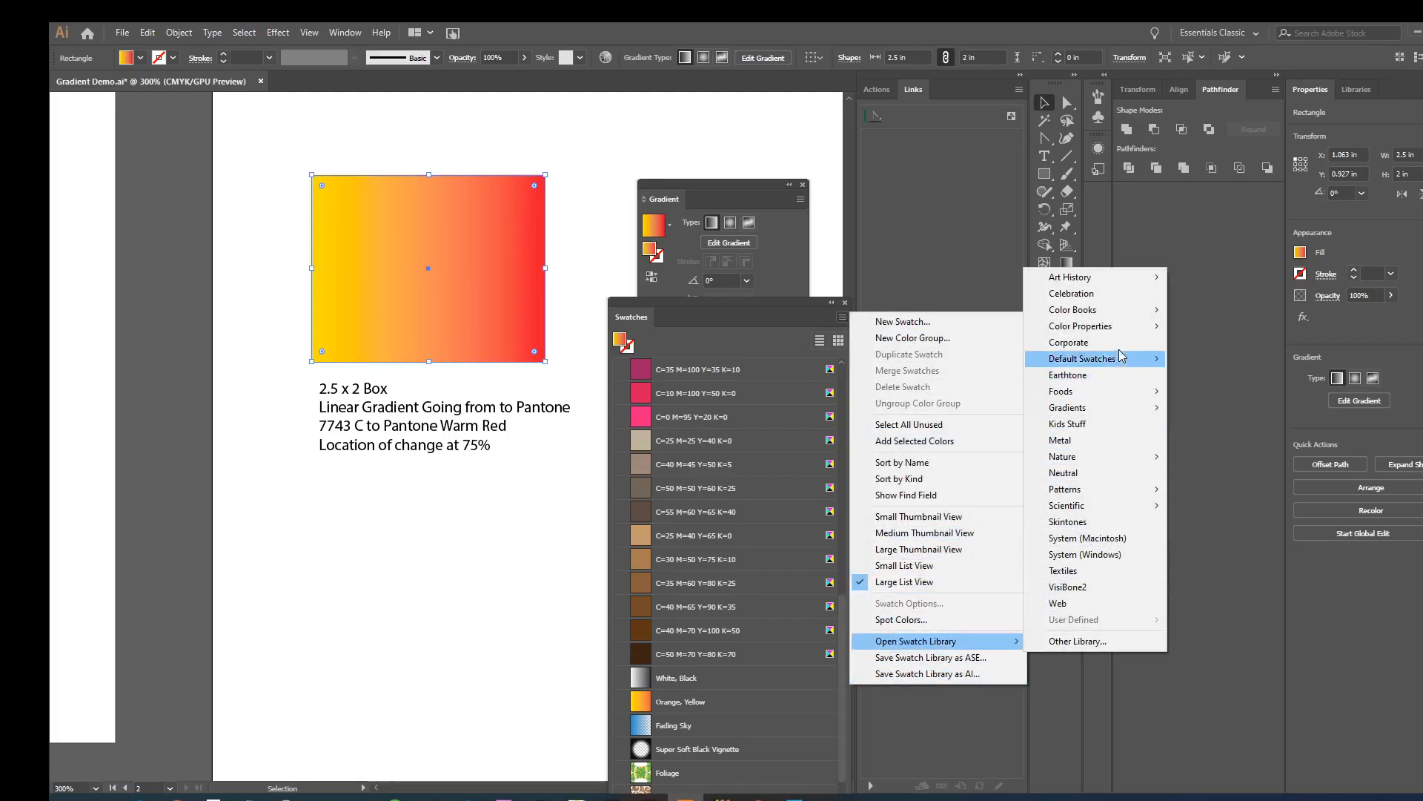
{"action": "mouse_move", "coordinate": [1105, 310]}
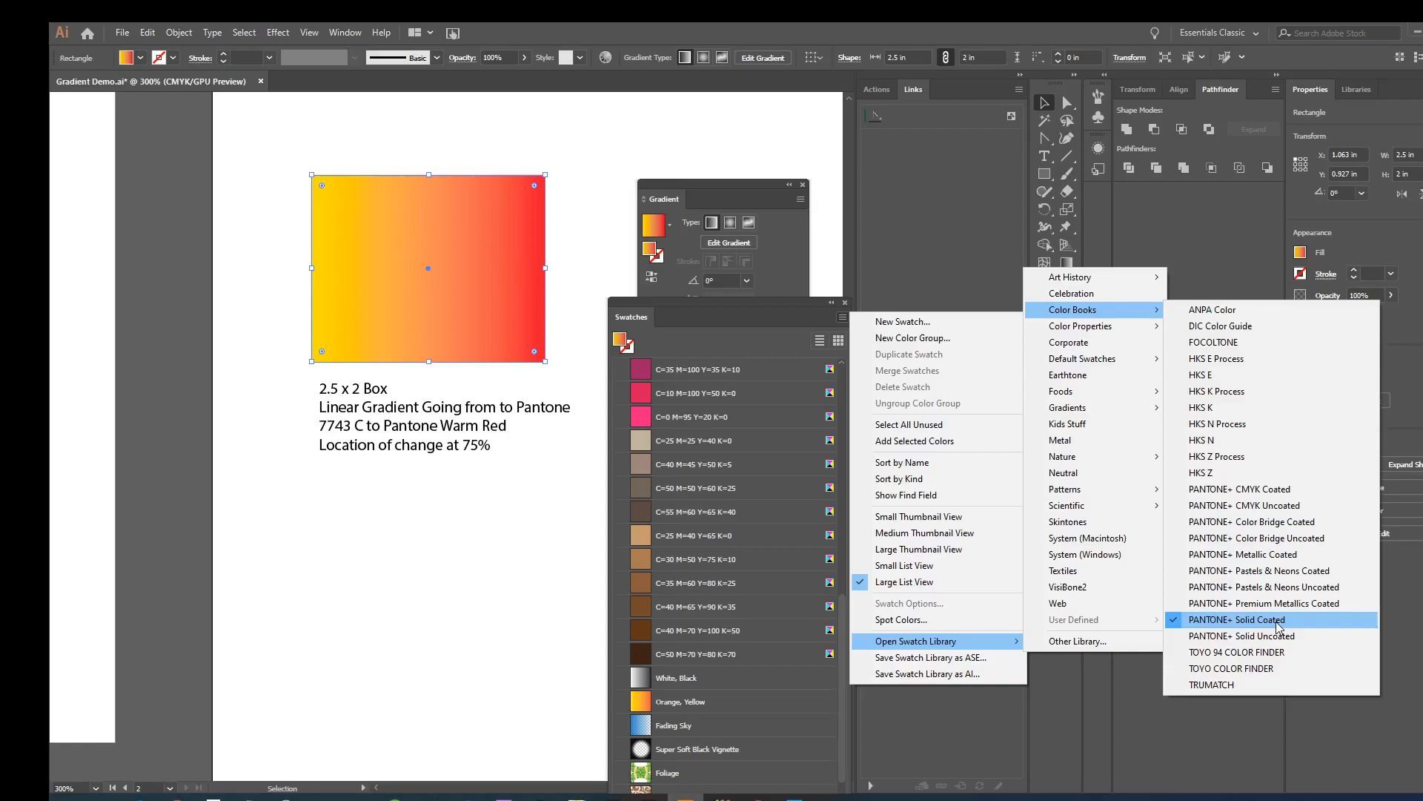
{"action": "left_click", "coordinate": [845, 302]}
{"action": "left_click", "coordinate": [845, 302]}
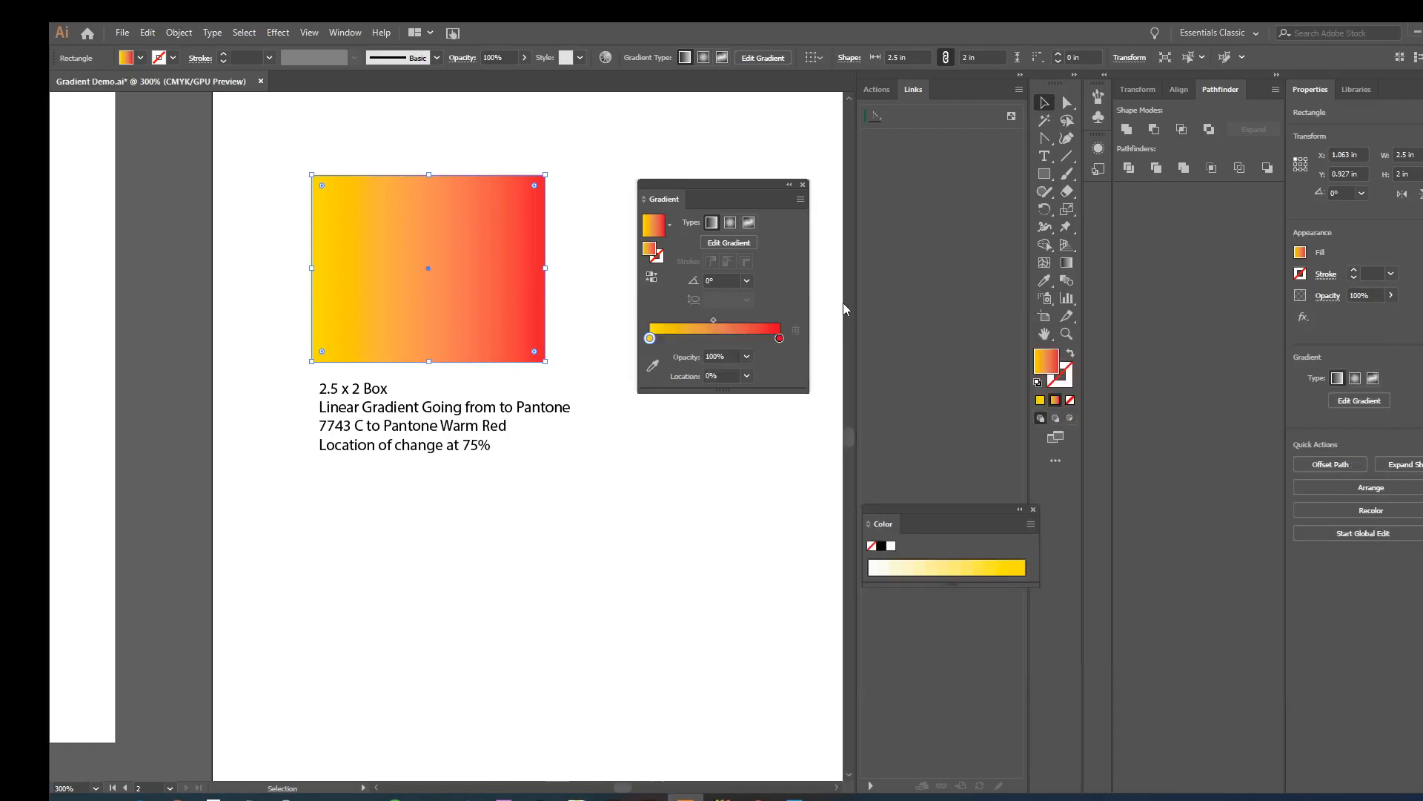
- Arrange the Gradient panel above the PANTONE+ Solid Coated library and close the Color panel
{"action": "left_click_drag", "start_coordinate": [687, 182], "coordinate": [712, 145]}
{"action": "left_click_drag", "start_coordinate": [780, 379], "coordinate": [744, 385]}
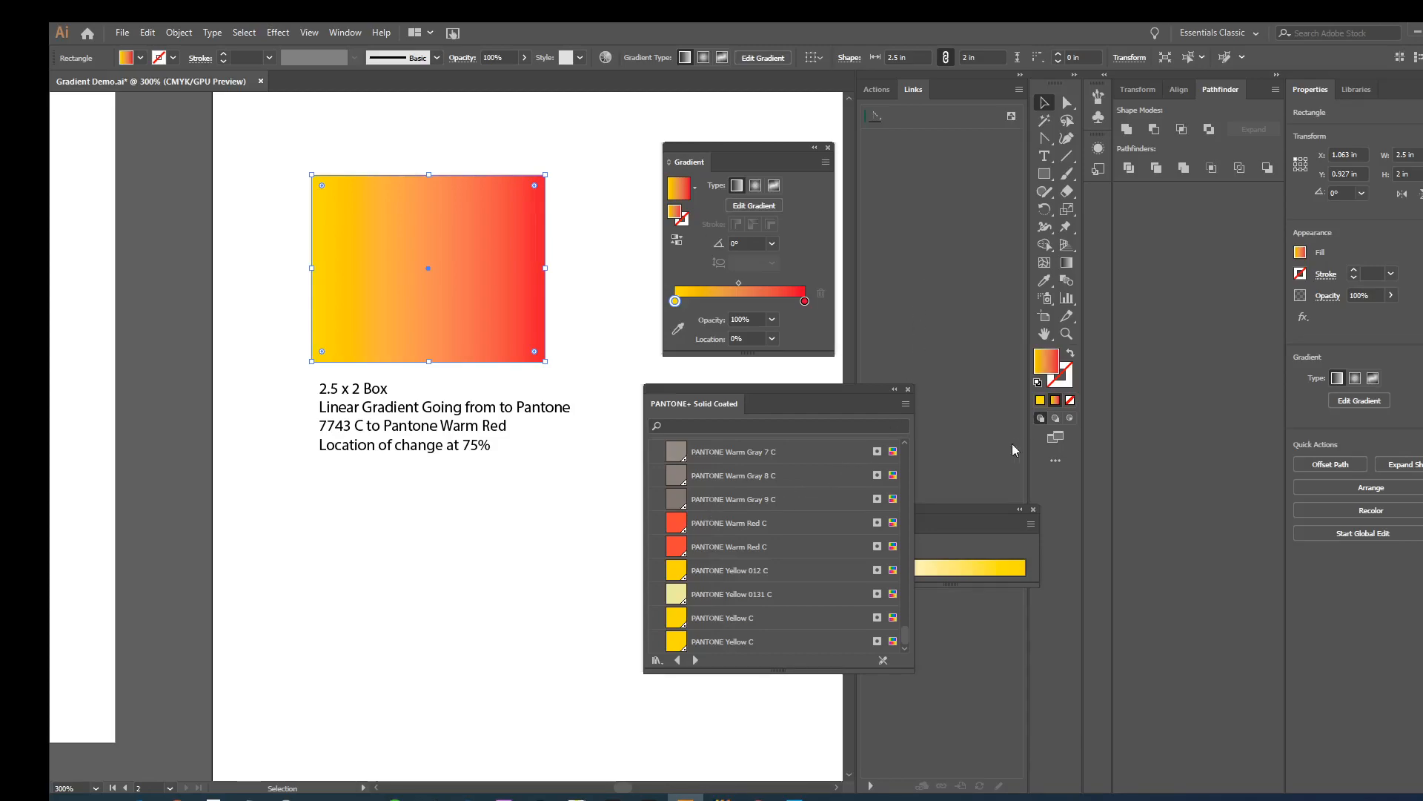
{"action": "left_click_drag", "start_coordinate": [946, 501], "coordinate": [985, 442]}
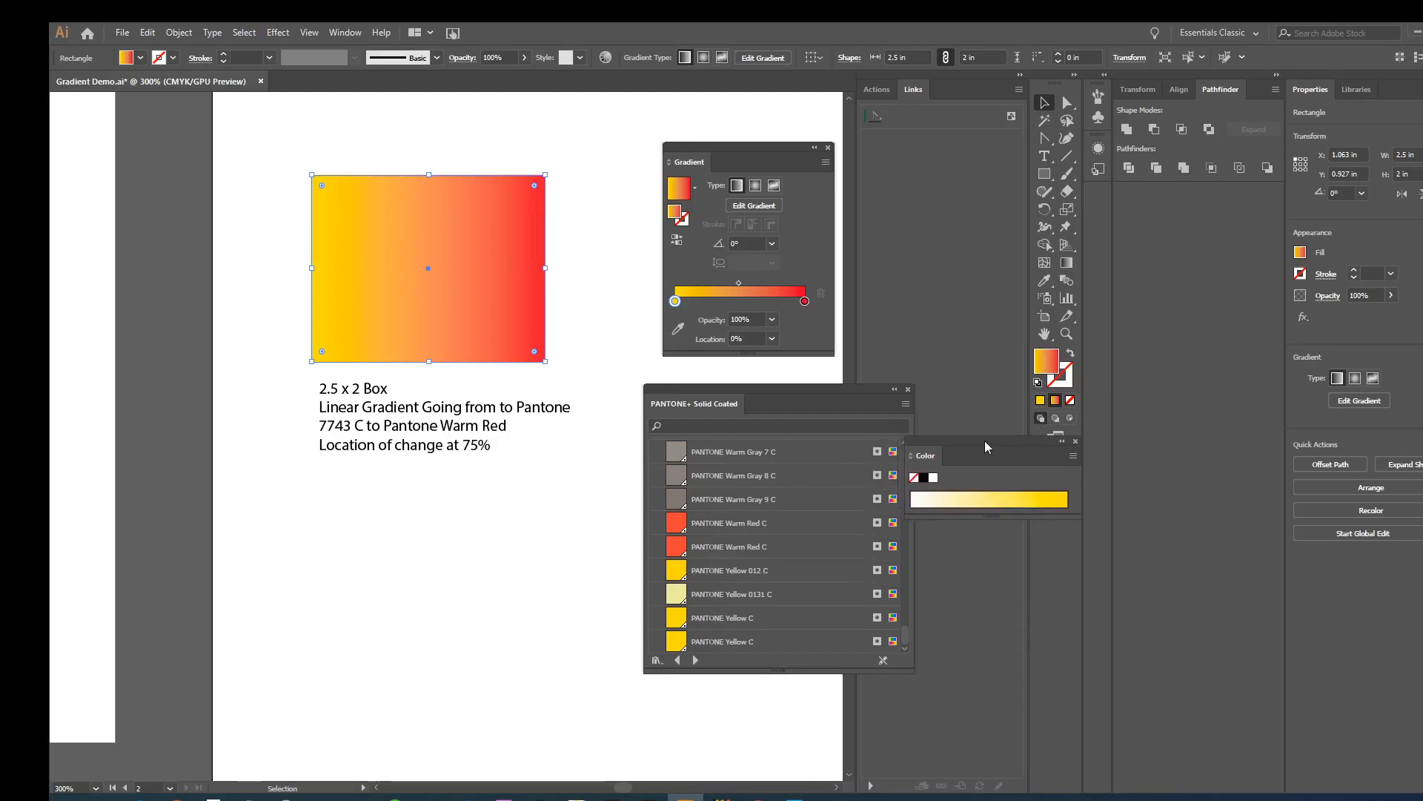
{"action": "left_click", "coordinate": [1074, 442]}
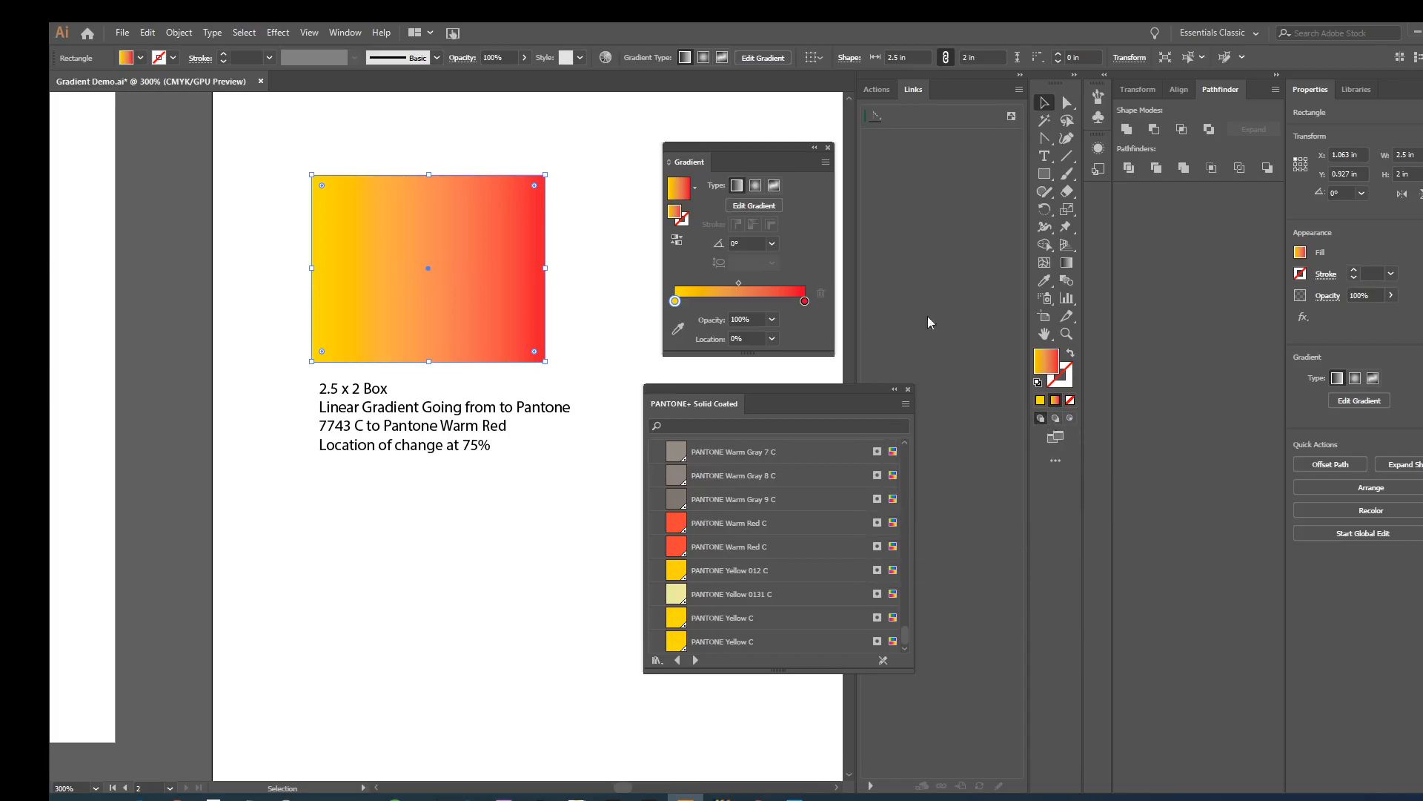
- Reopen the Swatches panel, open the Beverages library from the Foods collection, and close the library panel
{"action": "left_click", "coordinate": [347, 32]}
{"action": "left_click", "coordinate": [419, 653]}
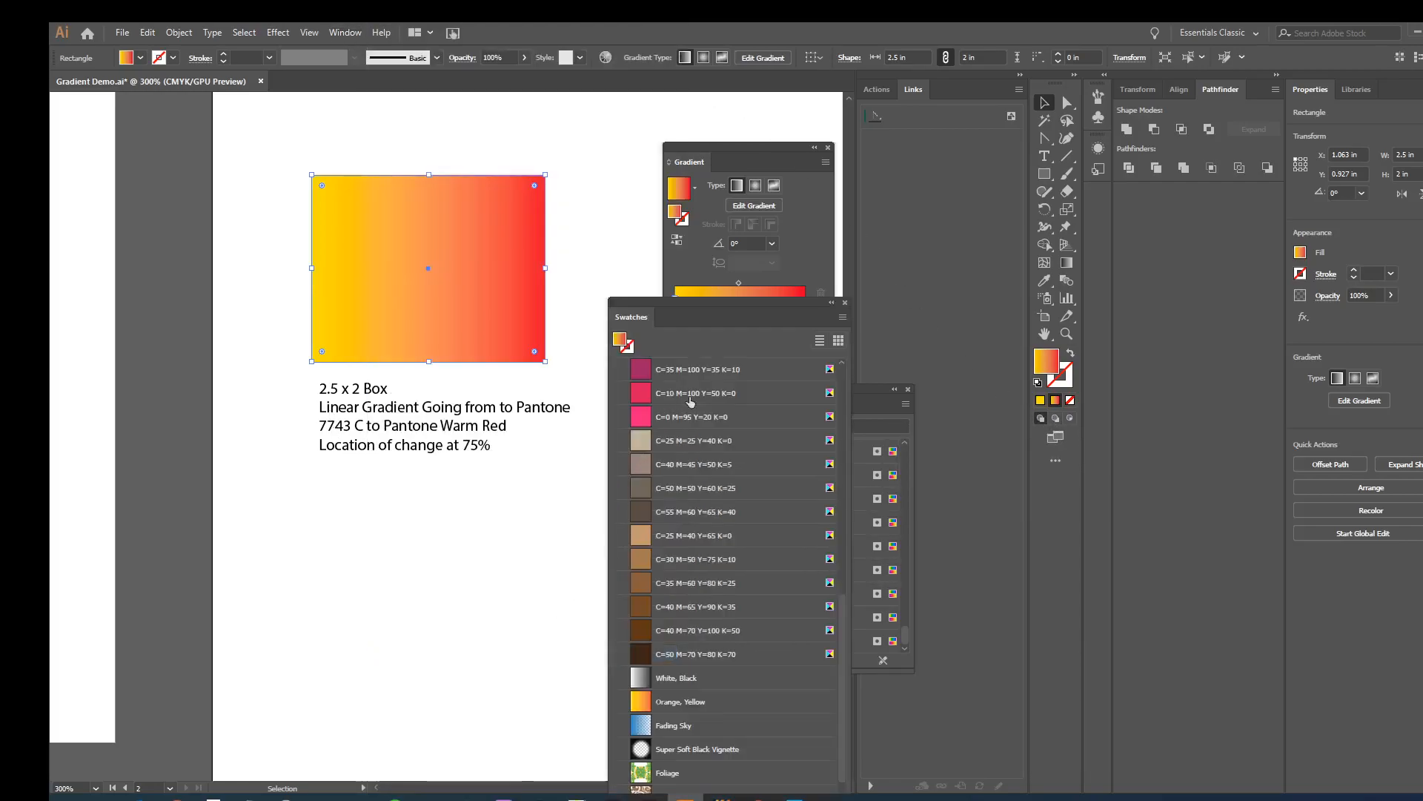
{"action": "left_click_drag", "start_coordinate": [706, 303], "coordinate": [631, 235]}
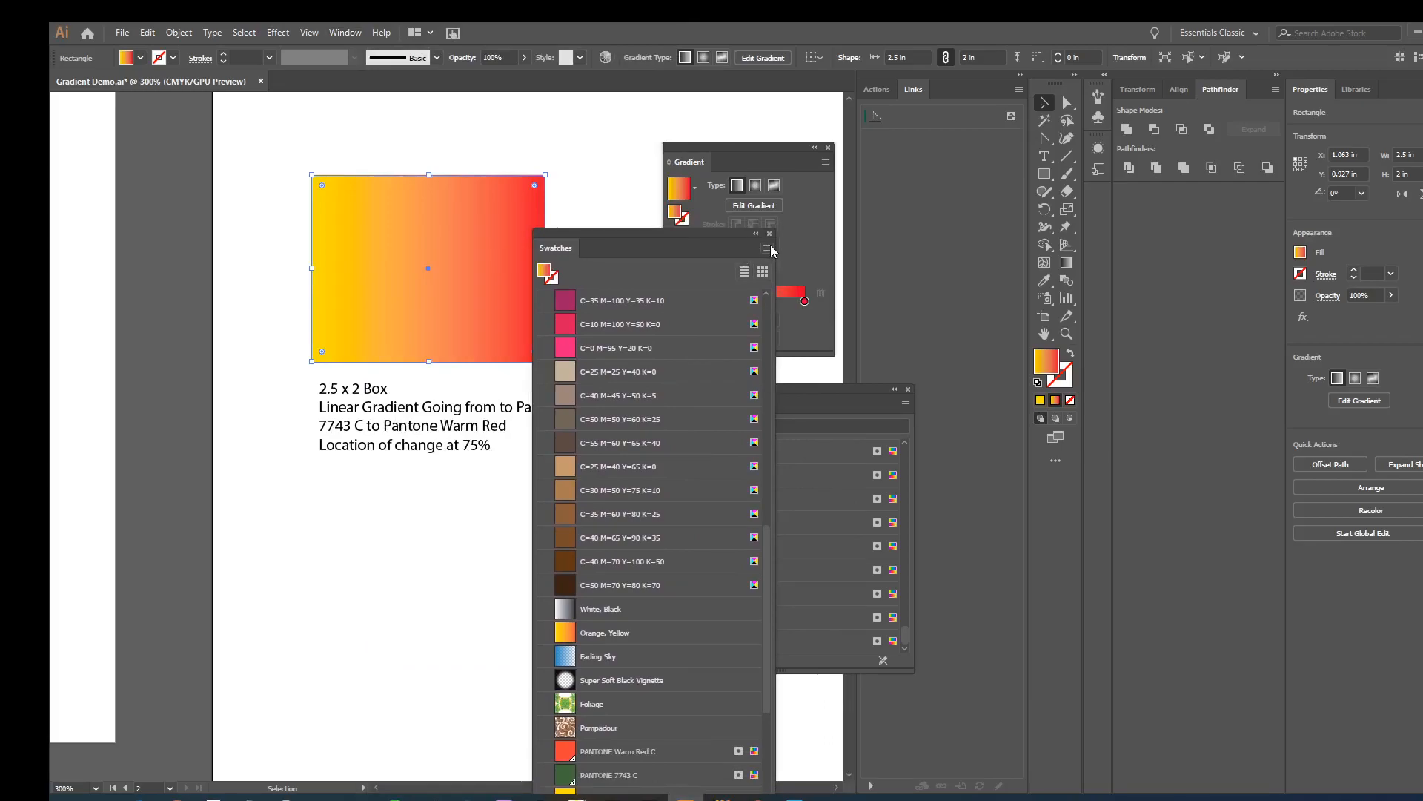
{"action": "left_click", "coordinate": [769, 248]}
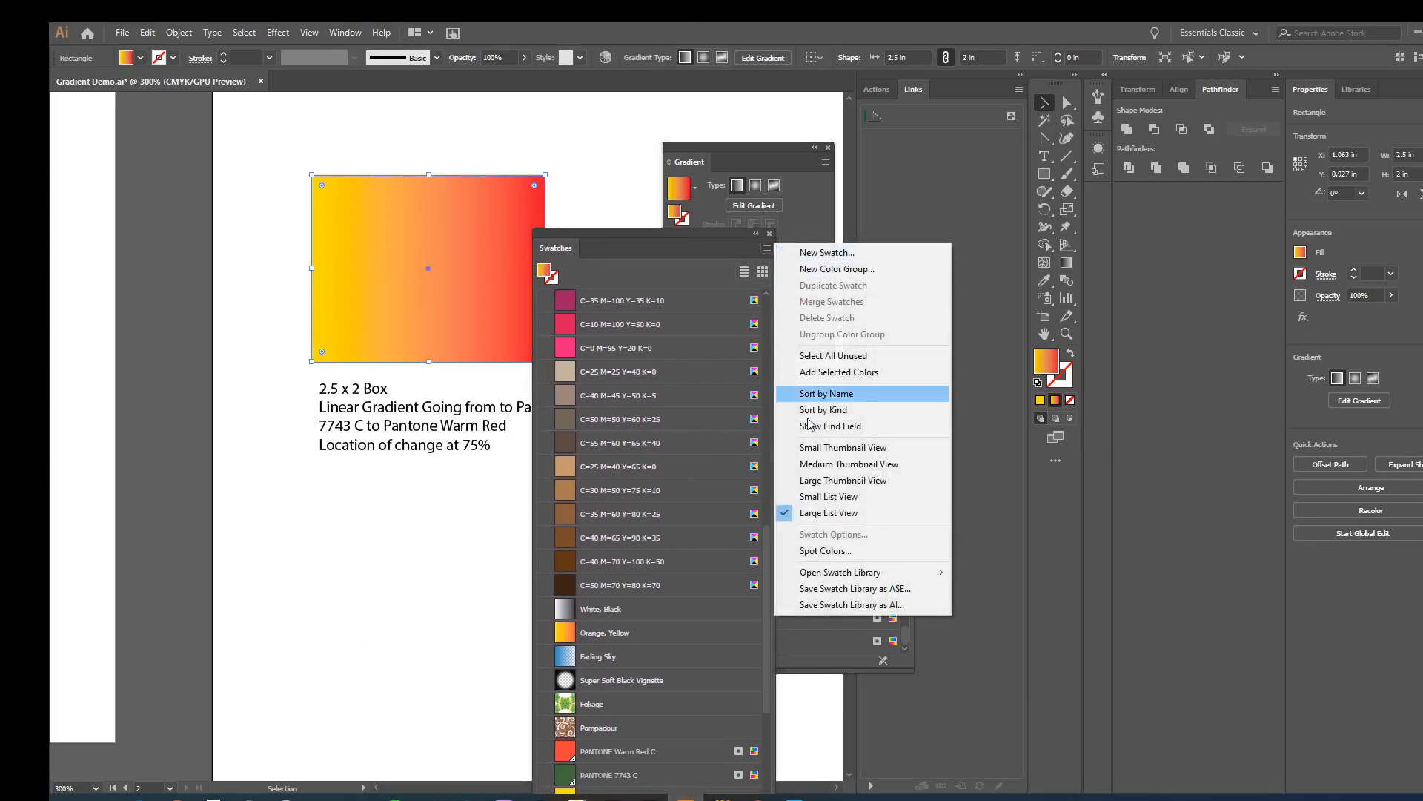
{"action": "mouse_move", "coordinate": [818, 576]}
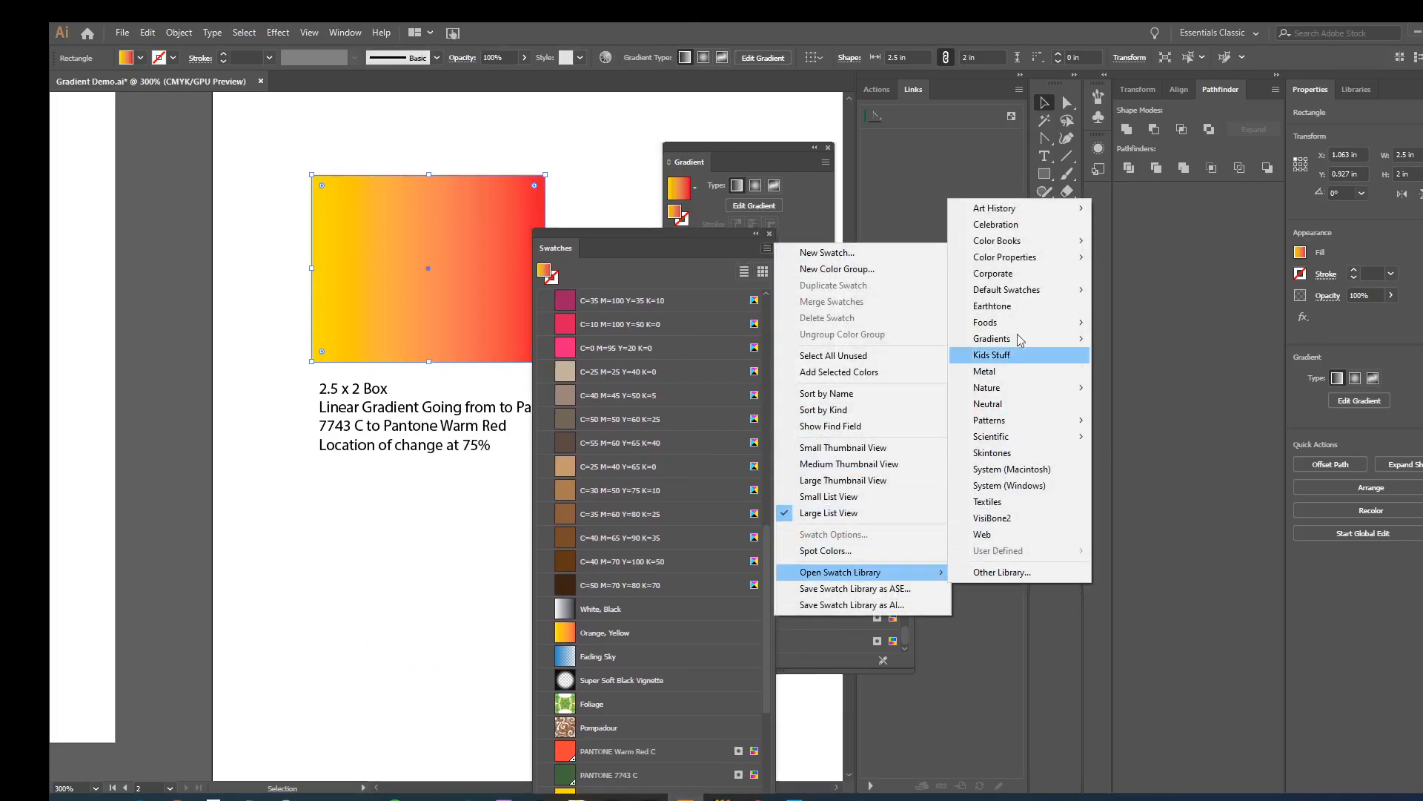
{"action": "mouse_move", "coordinate": [1021, 248]}
{"action": "mouse_move", "coordinate": [993, 321]}
{"action": "left_click", "coordinate": [1131, 326]}
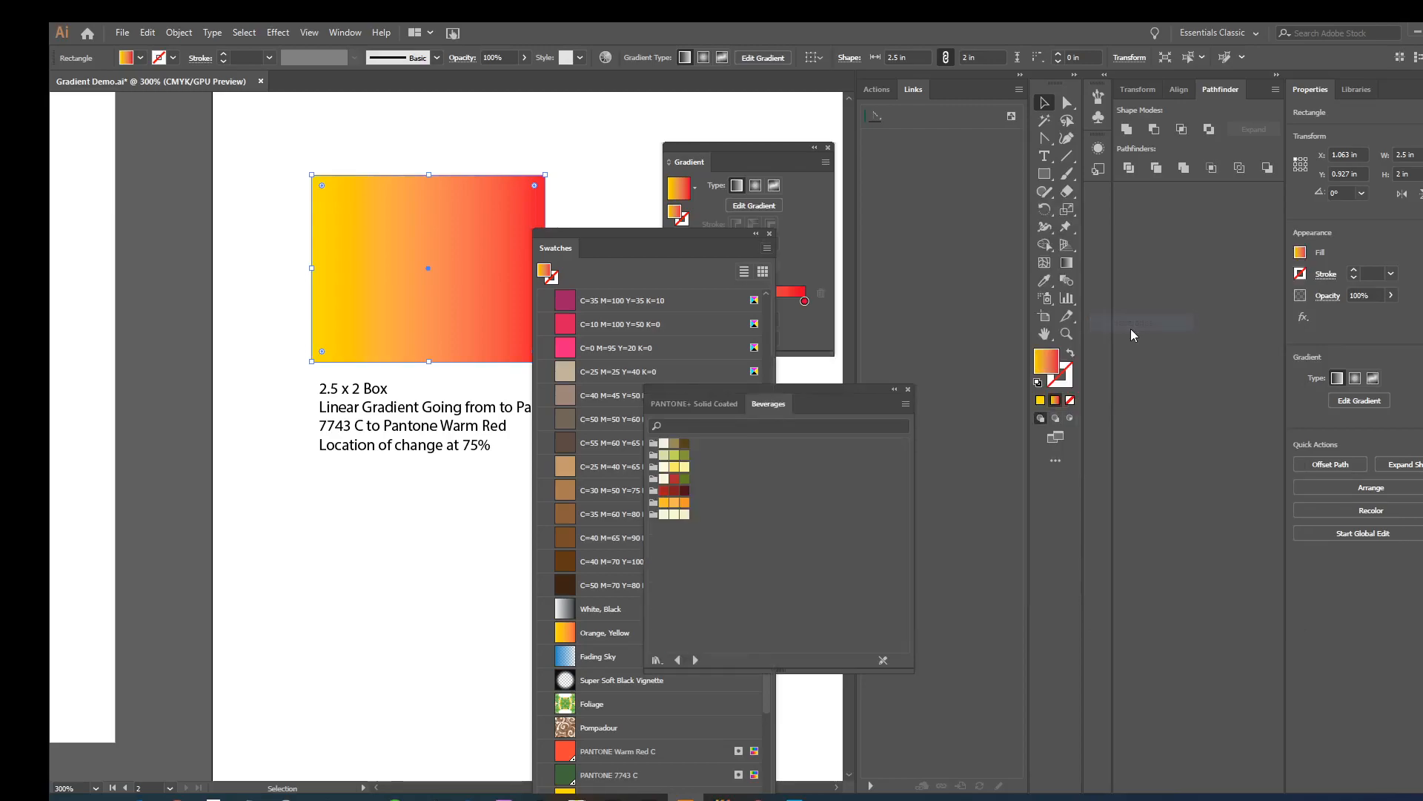
{"action": "left_click", "coordinate": [909, 390]}
- Open the PANTONE+ Solid Coated color book from the swatch libraries and close the Swatches panel
{"action": "left_click_drag", "start_coordinate": [644, 231], "coordinate": [954, 139]}
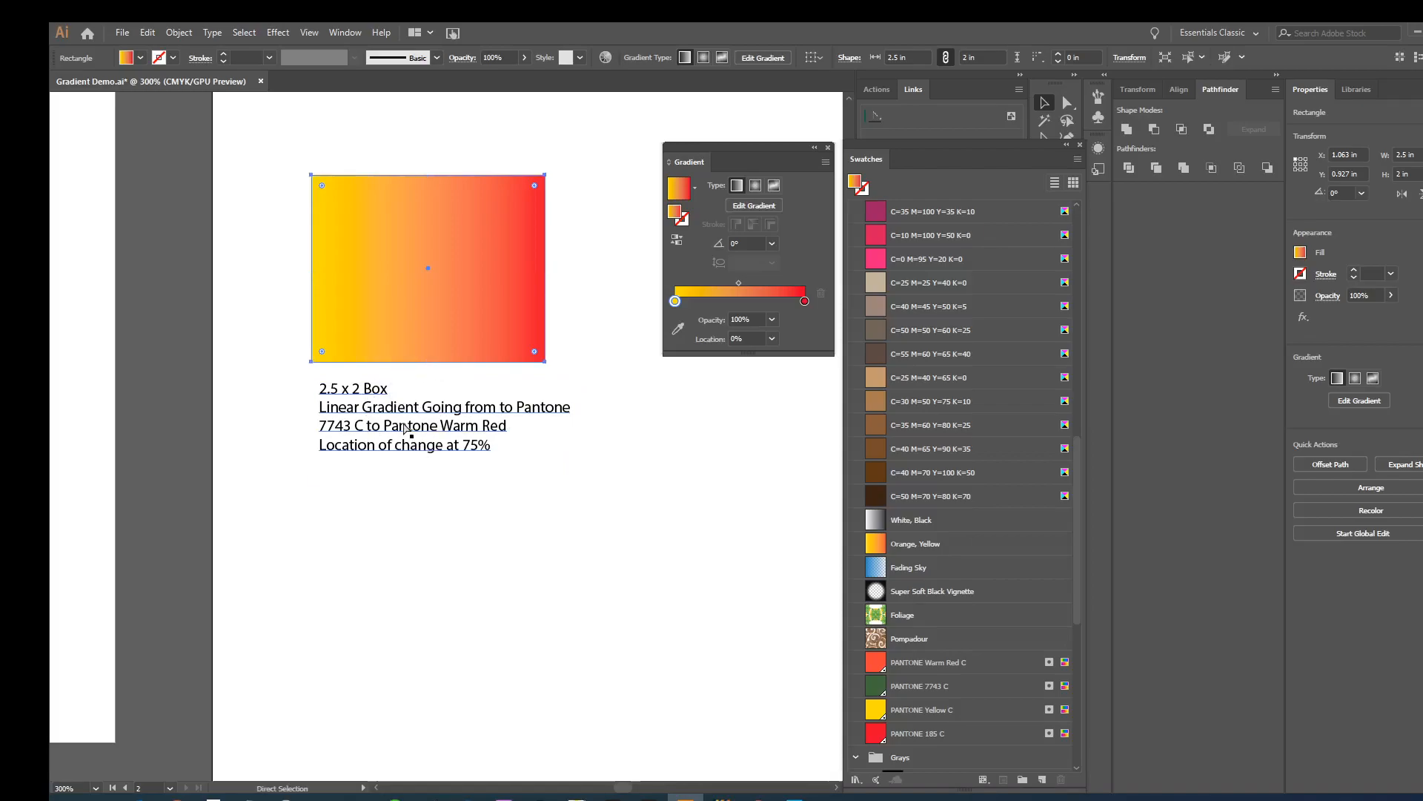
{"action": "key", "text": "ctrl+="}
{"action": "key", "text": "space"}
{"action": "left_click_drag", "start_coordinate": [496, 548], "coordinate": [392, 414]}
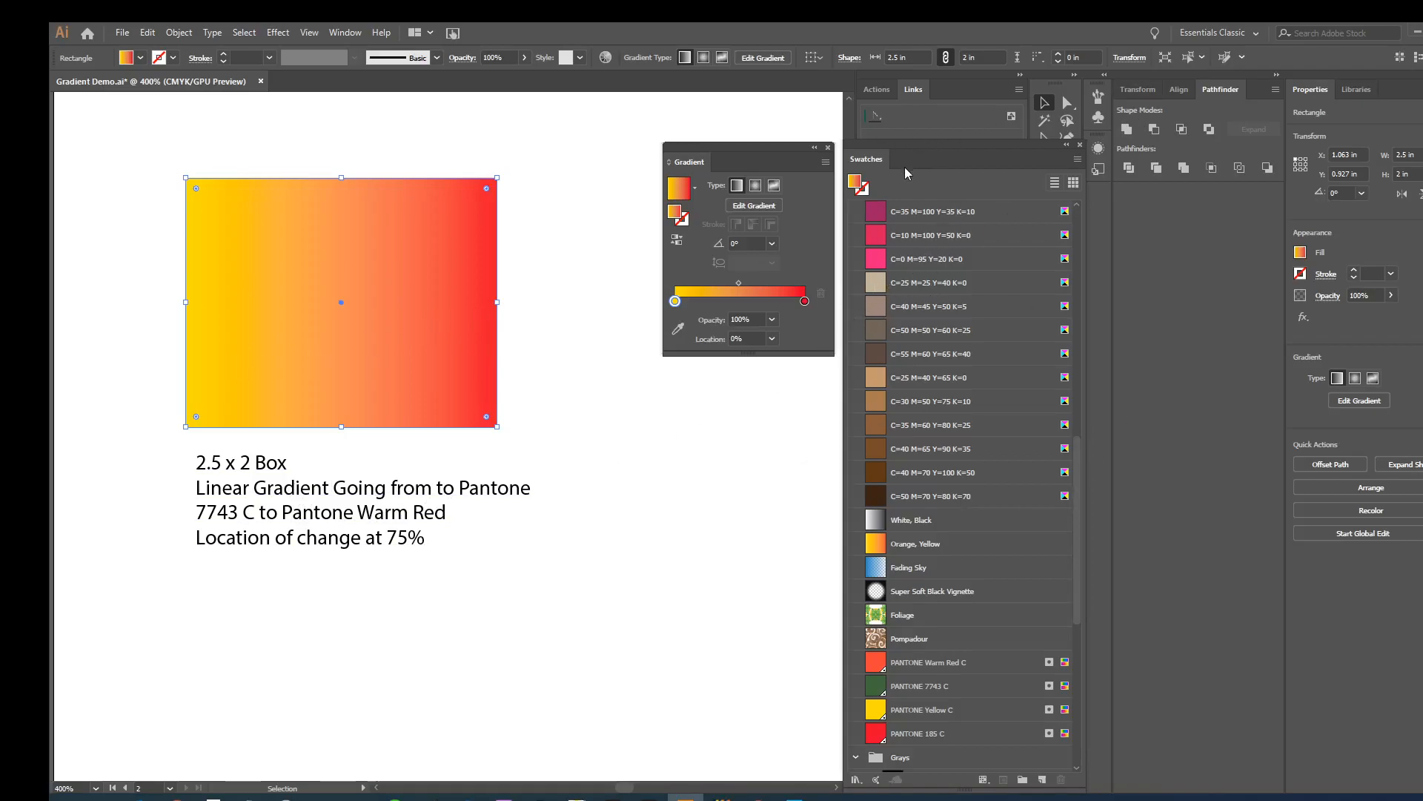
{"action": "left_click_drag", "start_coordinate": [913, 154], "coordinate": [757, 142]}
{"action": "left_click", "coordinate": [826, 162]}
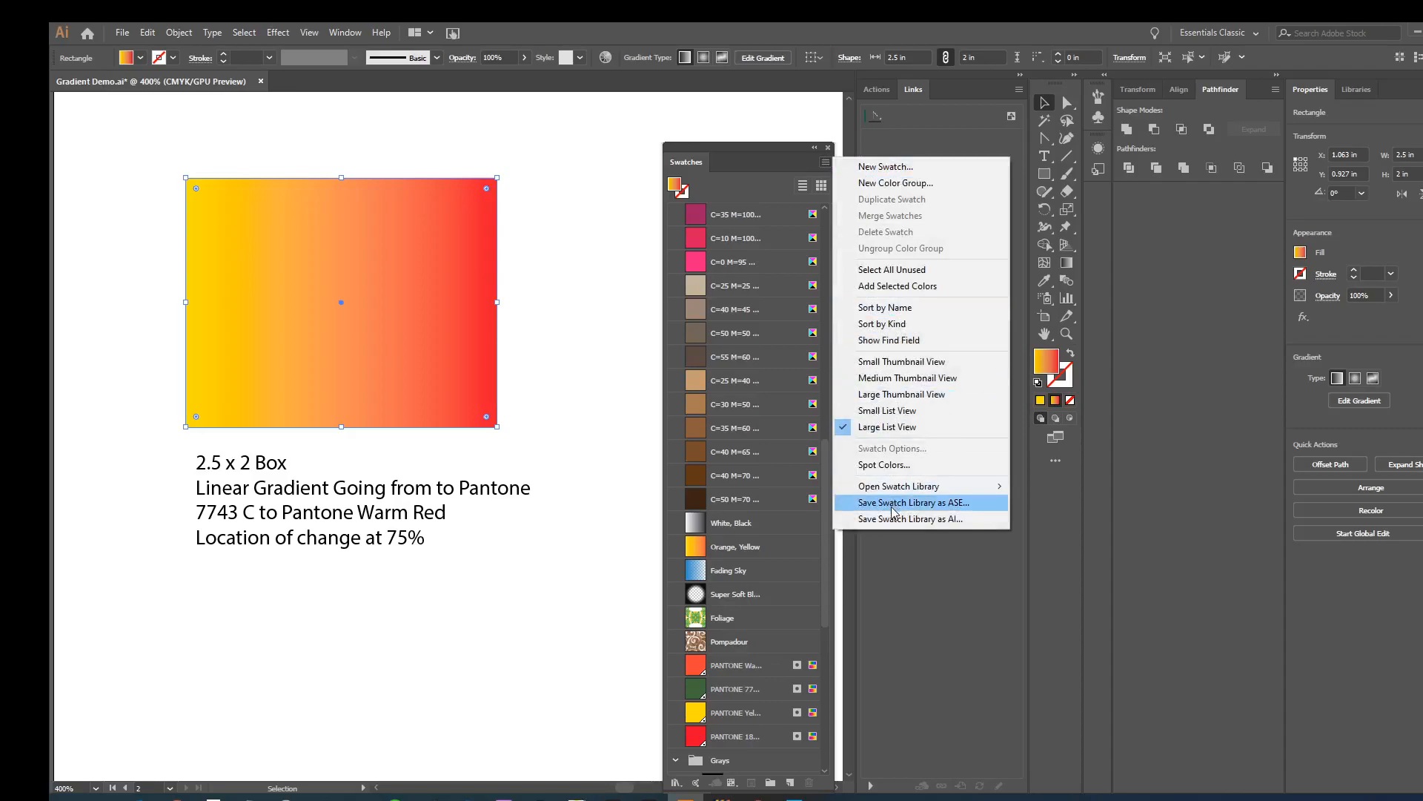
{"action": "mouse_move", "coordinate": [993, 486]}
{"action": "mouse_move", "coordinate": [1085, 160]}
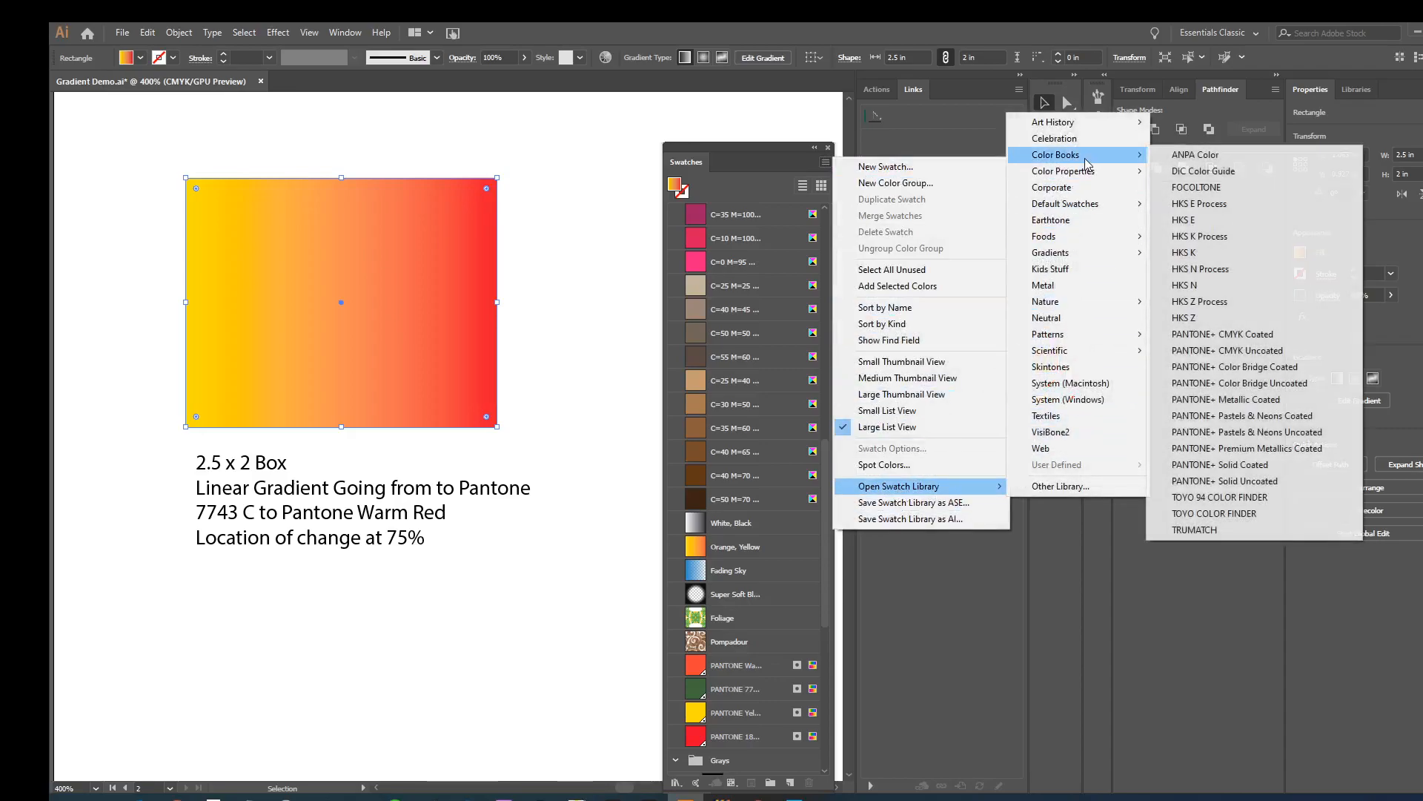
{"action": "left_click", "coordinate": [1253, 464]}
{"action": "left_click", "coordinate": [828, 149]}
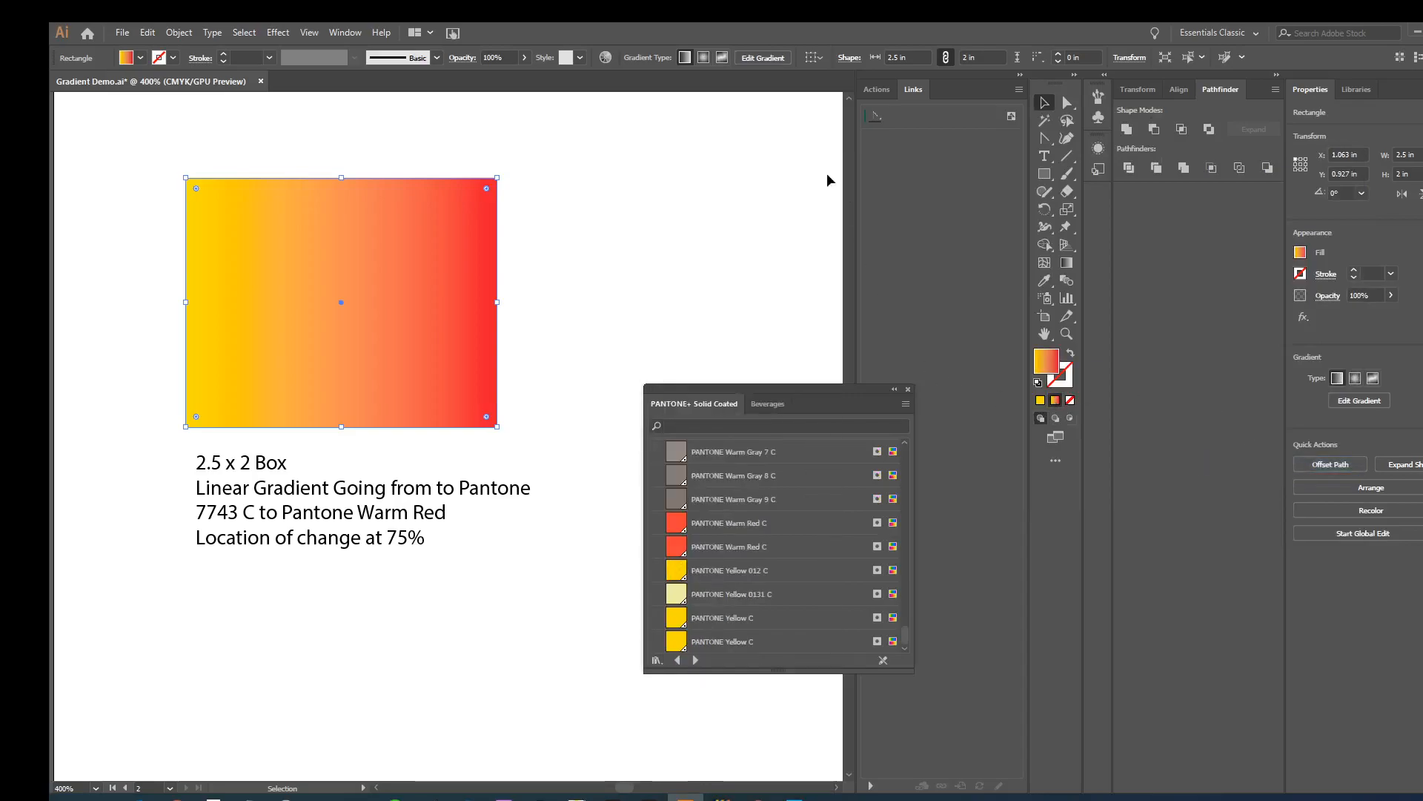
- Search the PANTONE+ Solid Coated library for 7743 and place its panel beside the text block
{"action": "left_click_drag", "start_coordinate": [754, 394], "coordinate": [704, 192]}
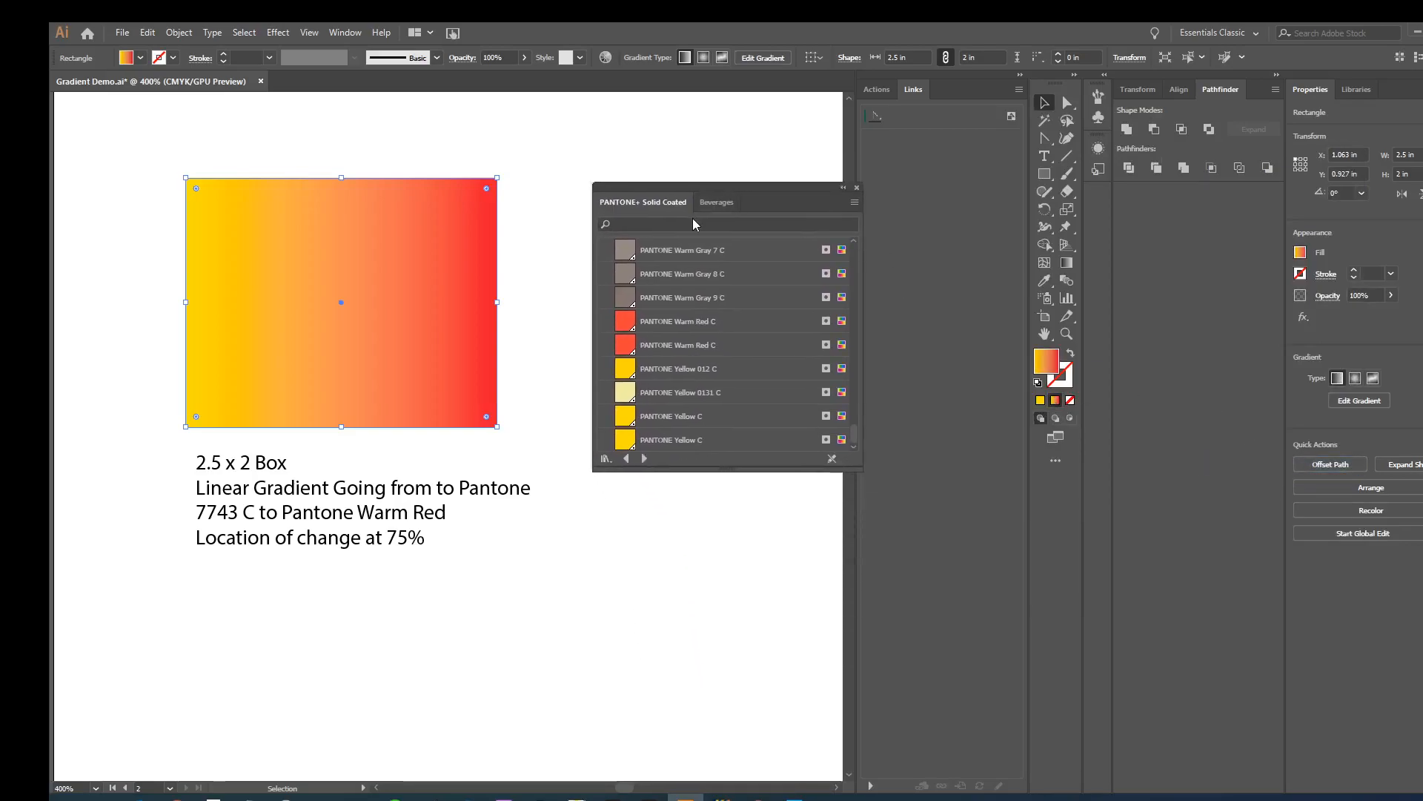
{"action": "left_click", "coordinate": [688, 224]}
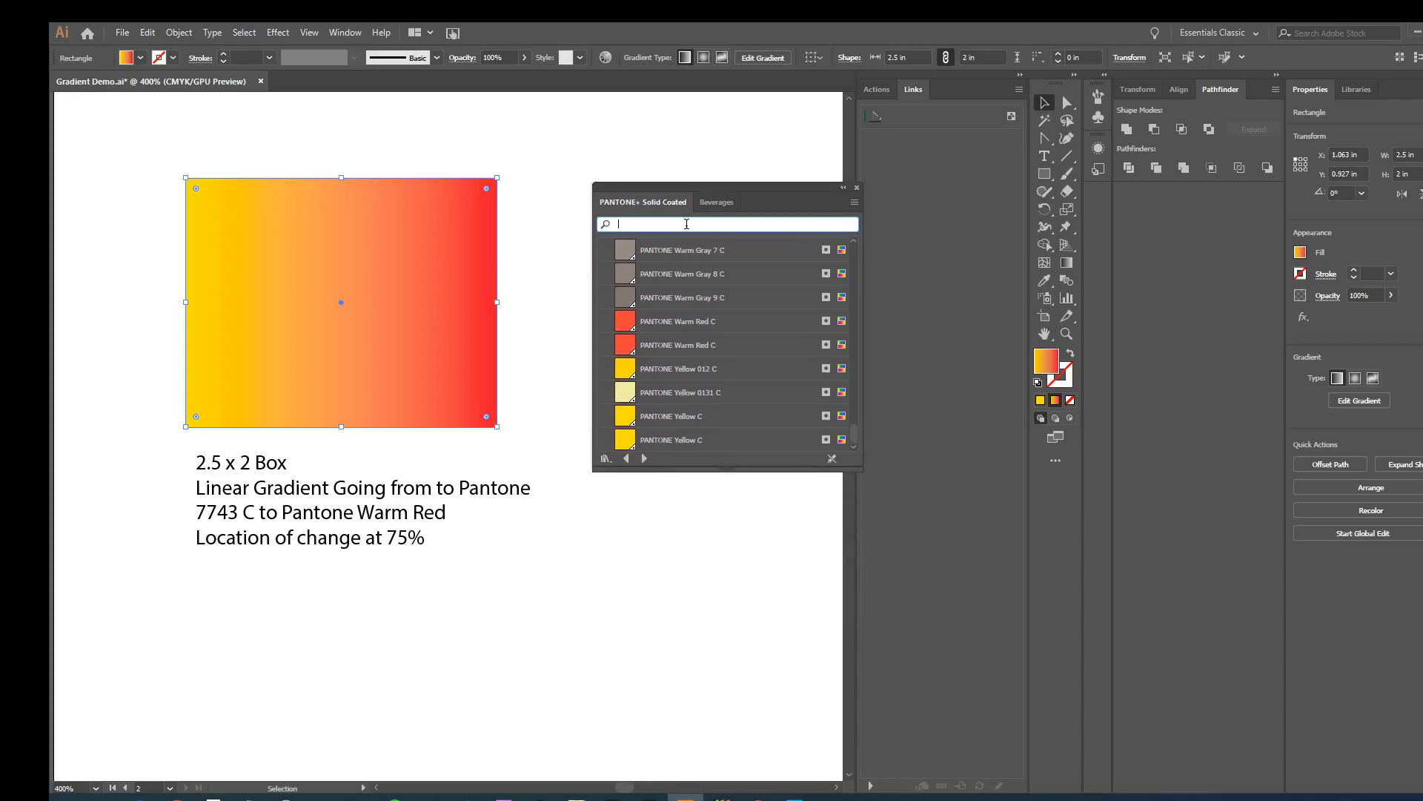
{"action": "type", "text": "7743"}
{"action": "left_click_drag", "start_coordinate": [710, 201], "coordinate": [686, 407]}
- Bring back the Gradient panel without Swatches, and recolor the rectangle's yellow gradient stop with PANTONE 7743 C
{"action": "left_click", "coordinate": [346, 32]}
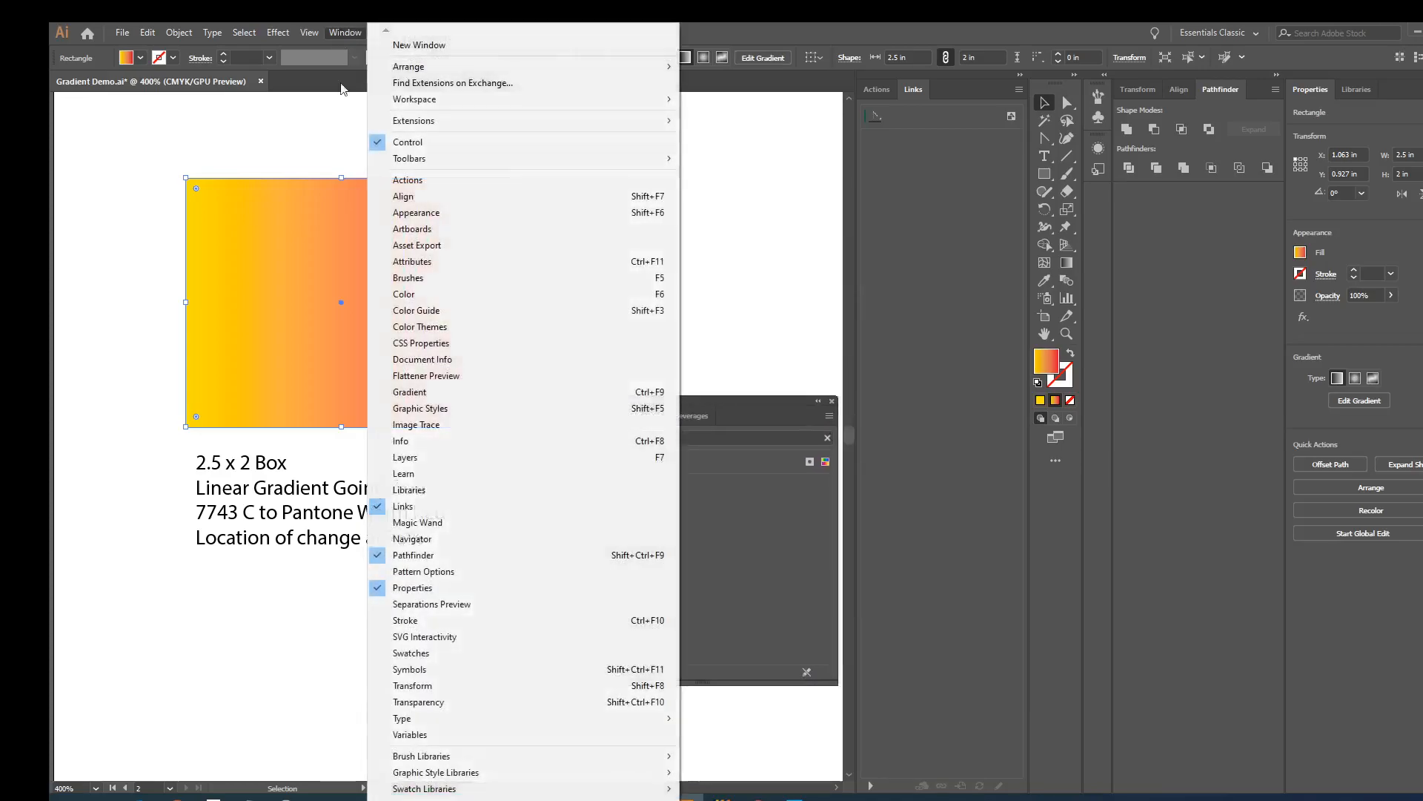
{"action": "left_click", "coordinate": [467, 390]}
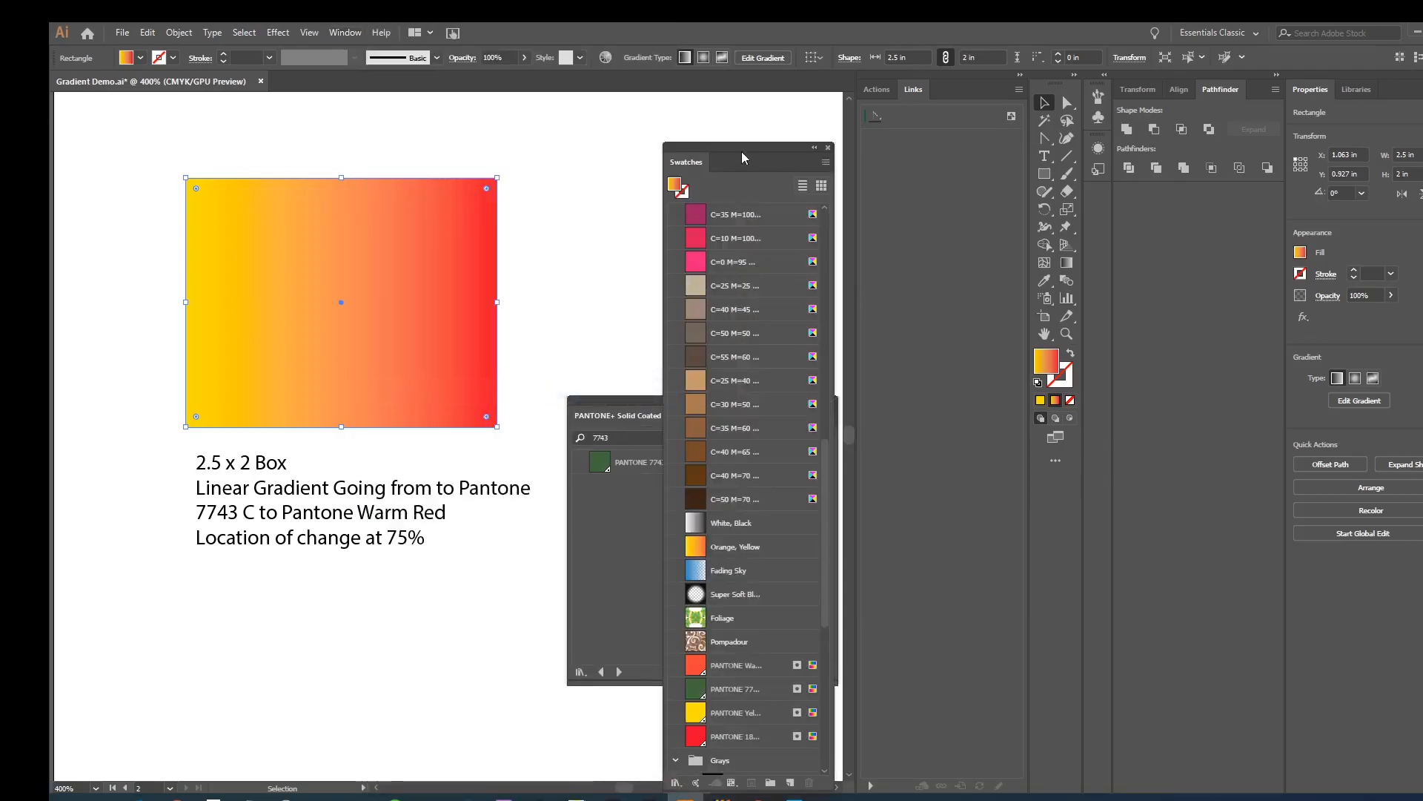
{"action": "left_click", "coordinate": [830, 152]}
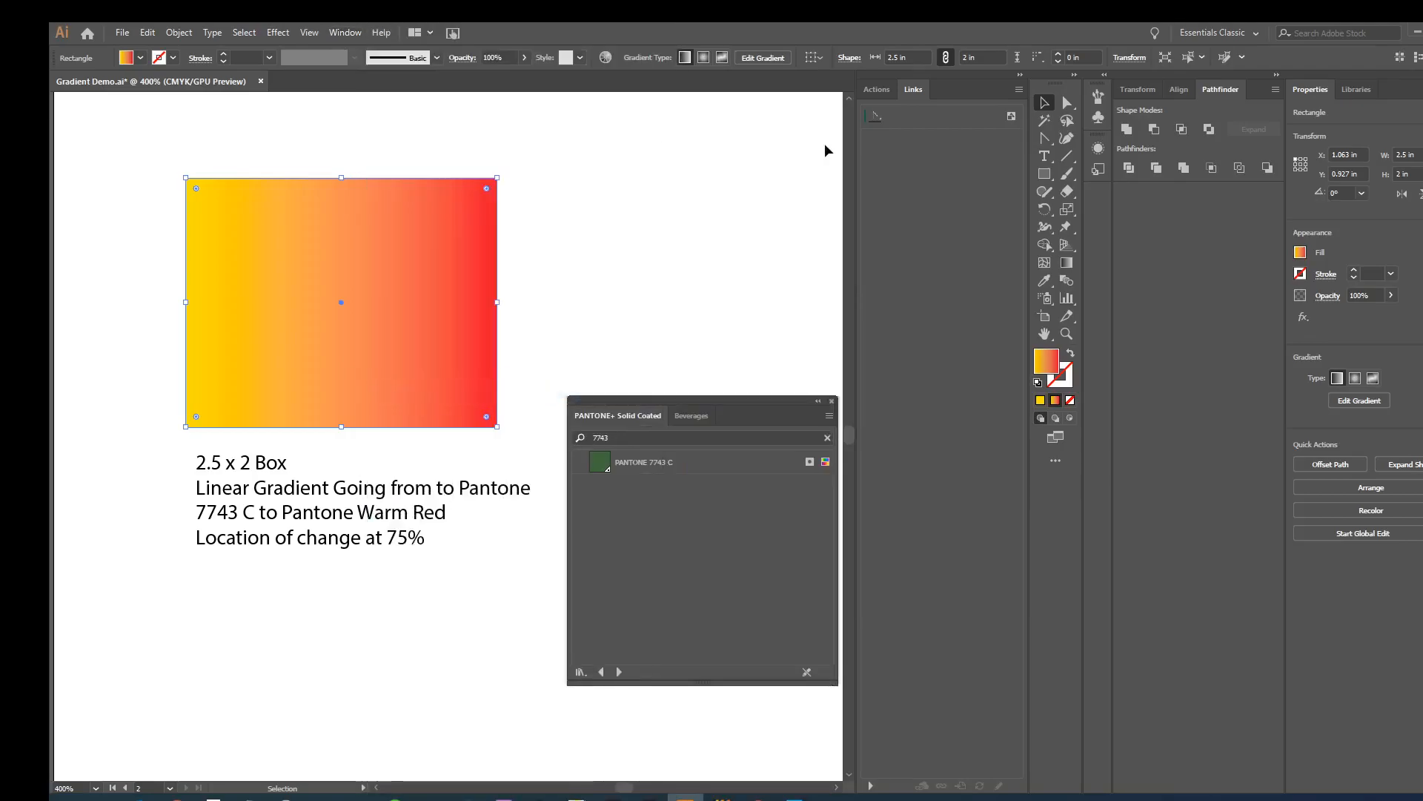
{"action": "left_click", "coordinate": [347, 32]}
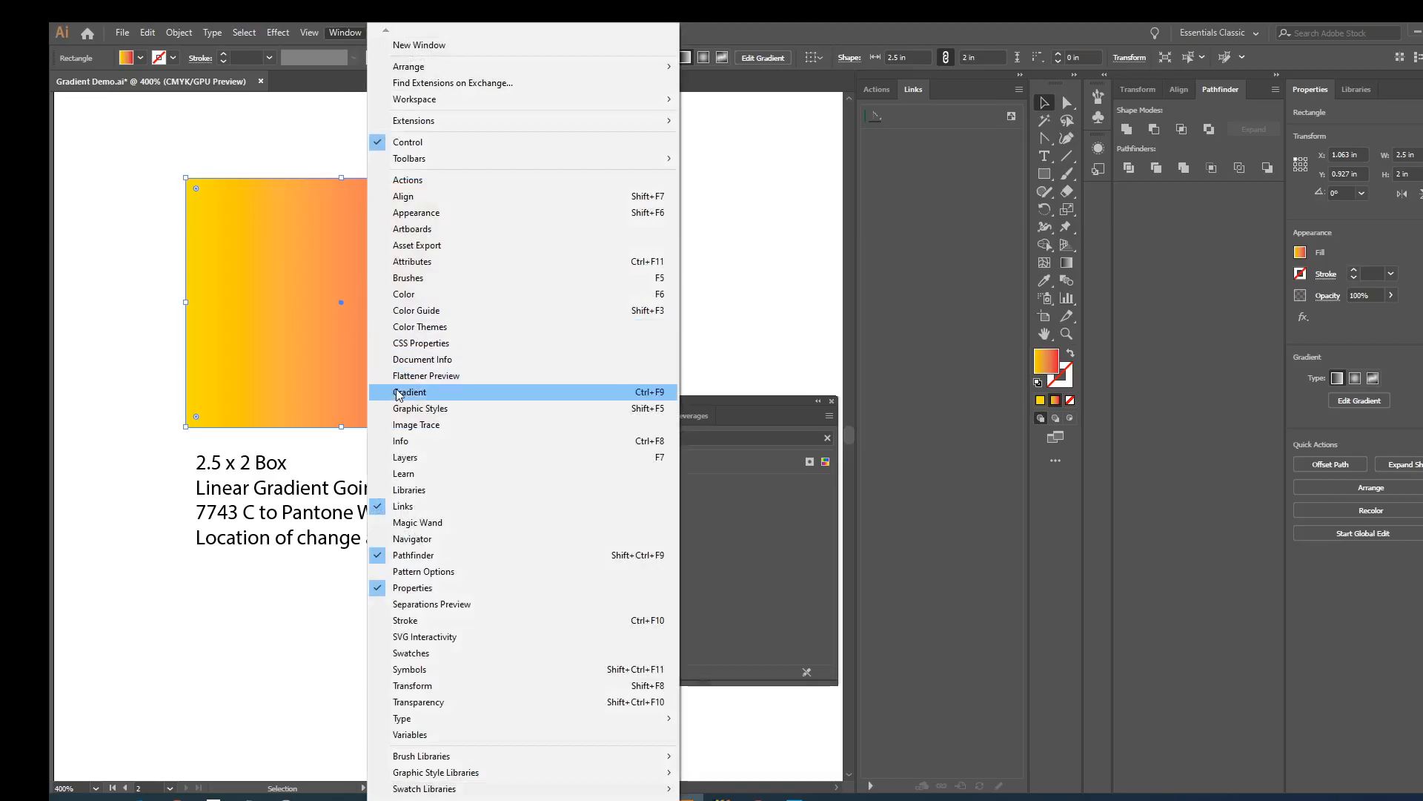
{"action": "left_click", "coordinate": [475, 391]}
{"action": "left_click_drag", "start_coordinate": [716, 148], "coordinate": [892, 91]}
{"action": "left_click_drag", "start_coordinate": [873, 749], "coordinate": [639, 155]}
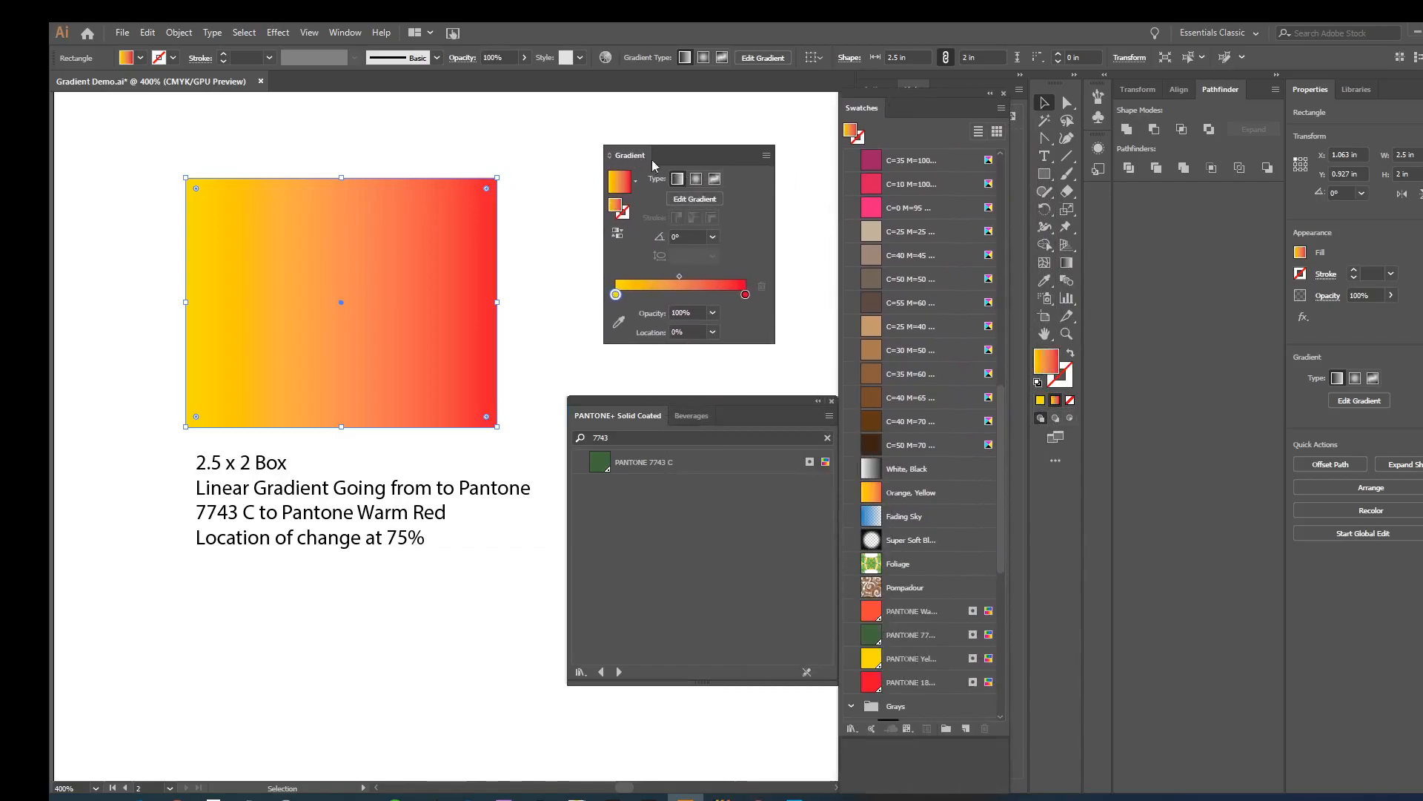
{"action": "left_click", "coordinate": [1004, 95]}
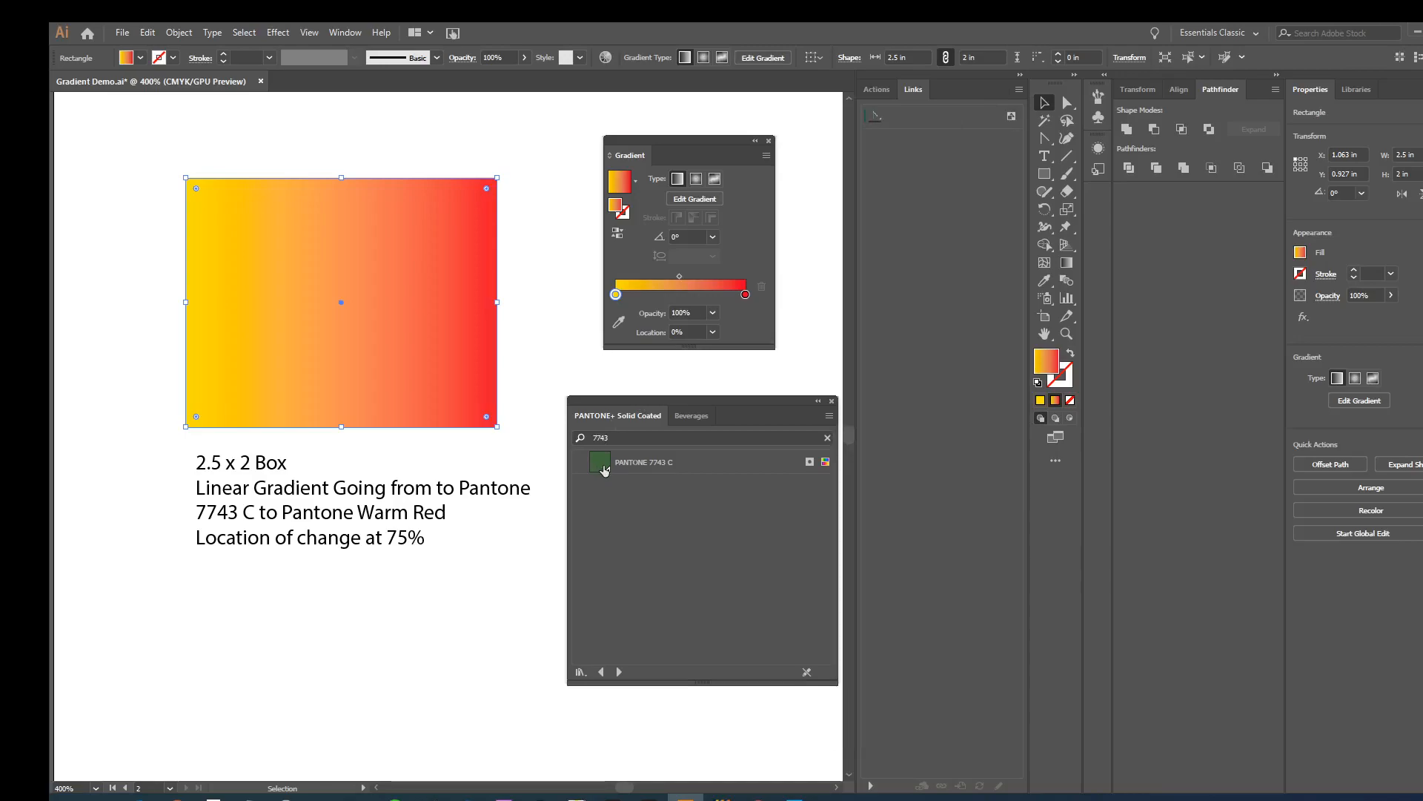
{"action": "left_click_drag", "start_coordinate": [604, 469], "coordinate": [616, 297]}
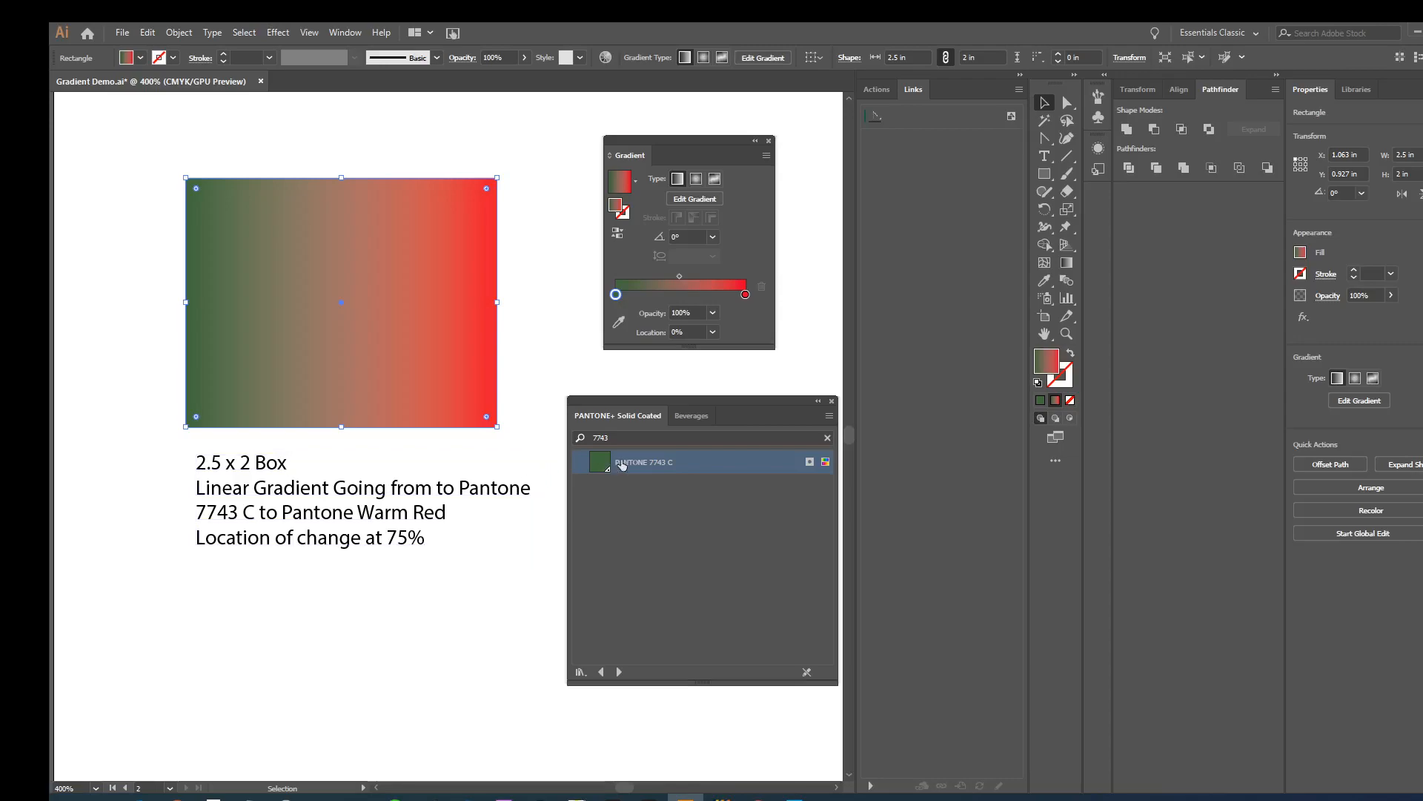
- Search the PANTONE+ Solid Coated library for warm red
{"action": "left_click", "coordinate": [645, 438]}
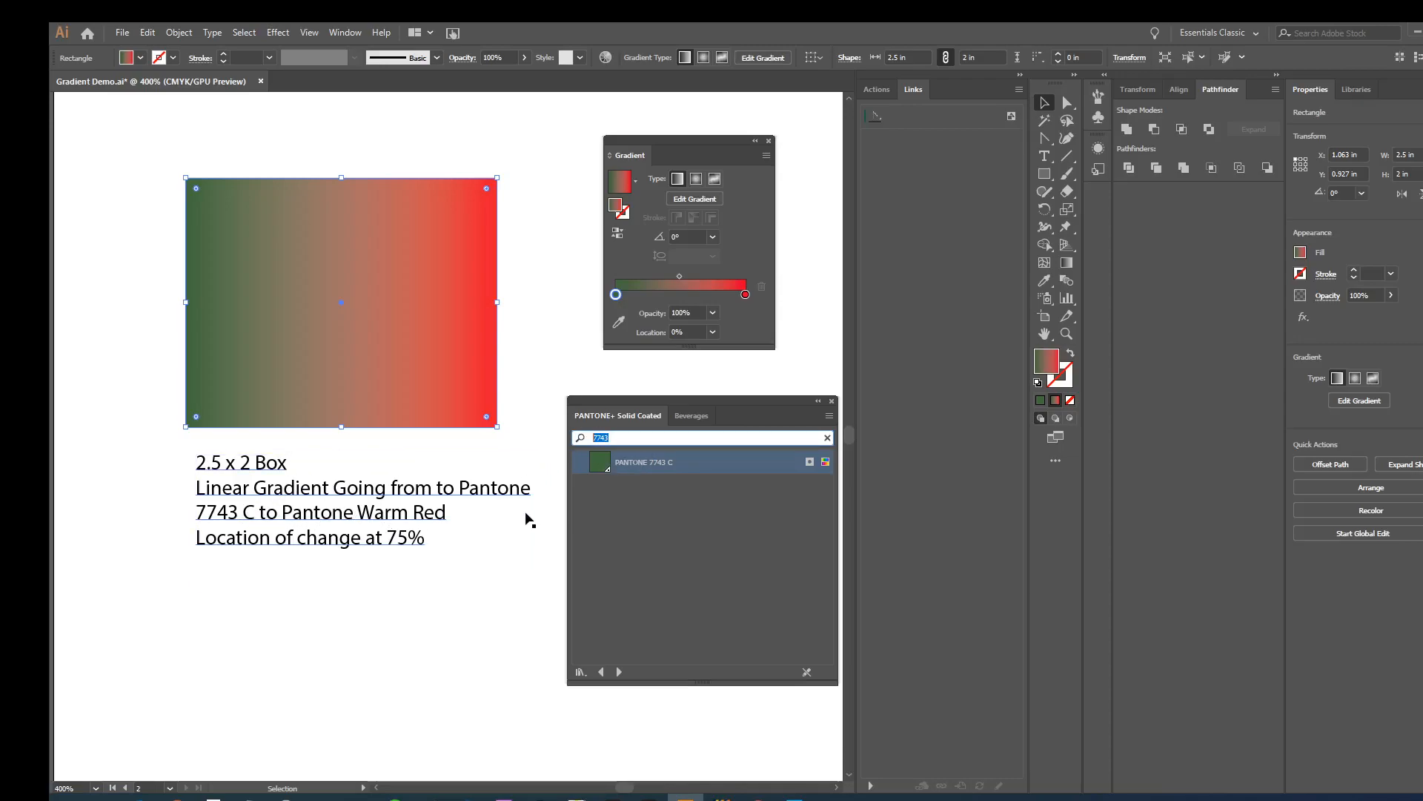
{"action": "type", "text": "wa"}
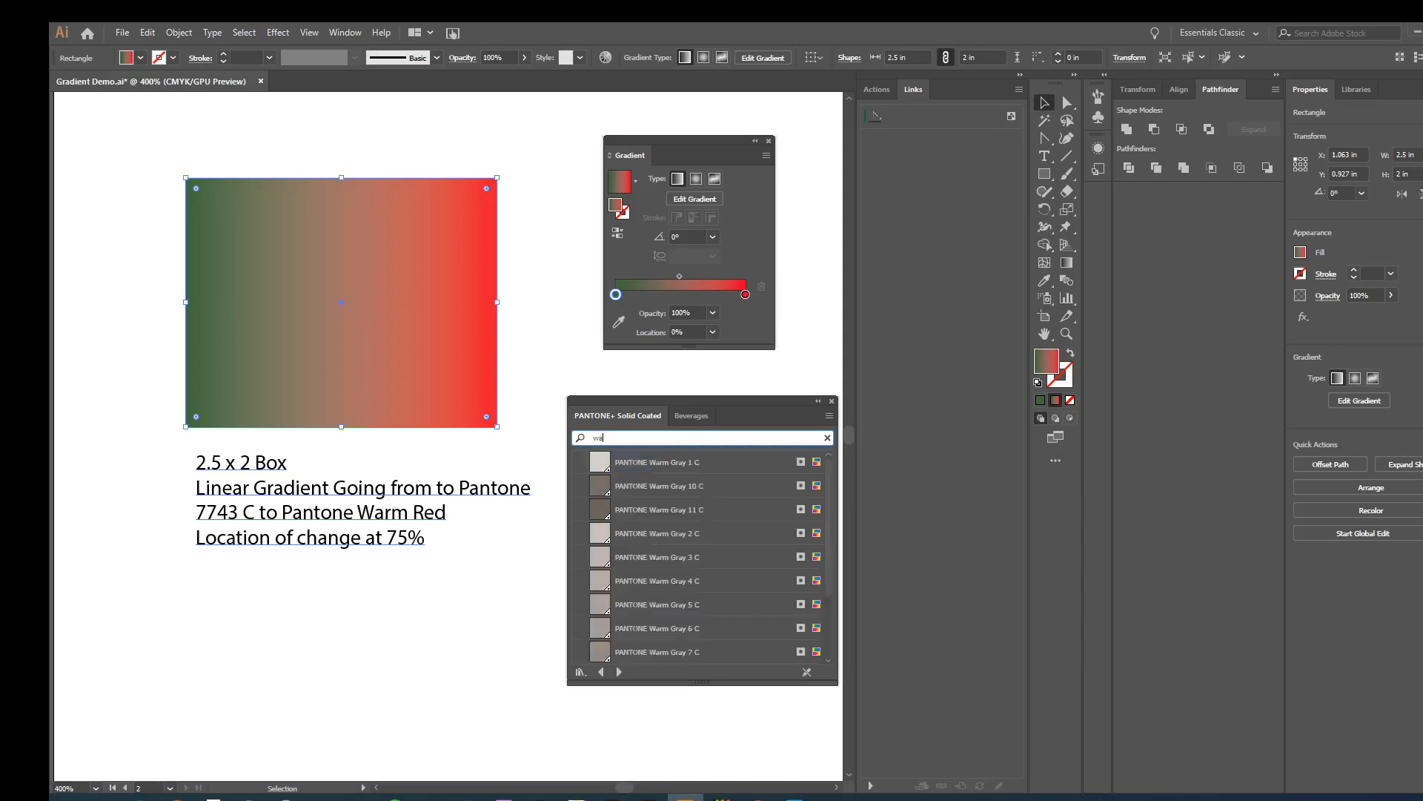
{"action": "type", "text": "rm red"}
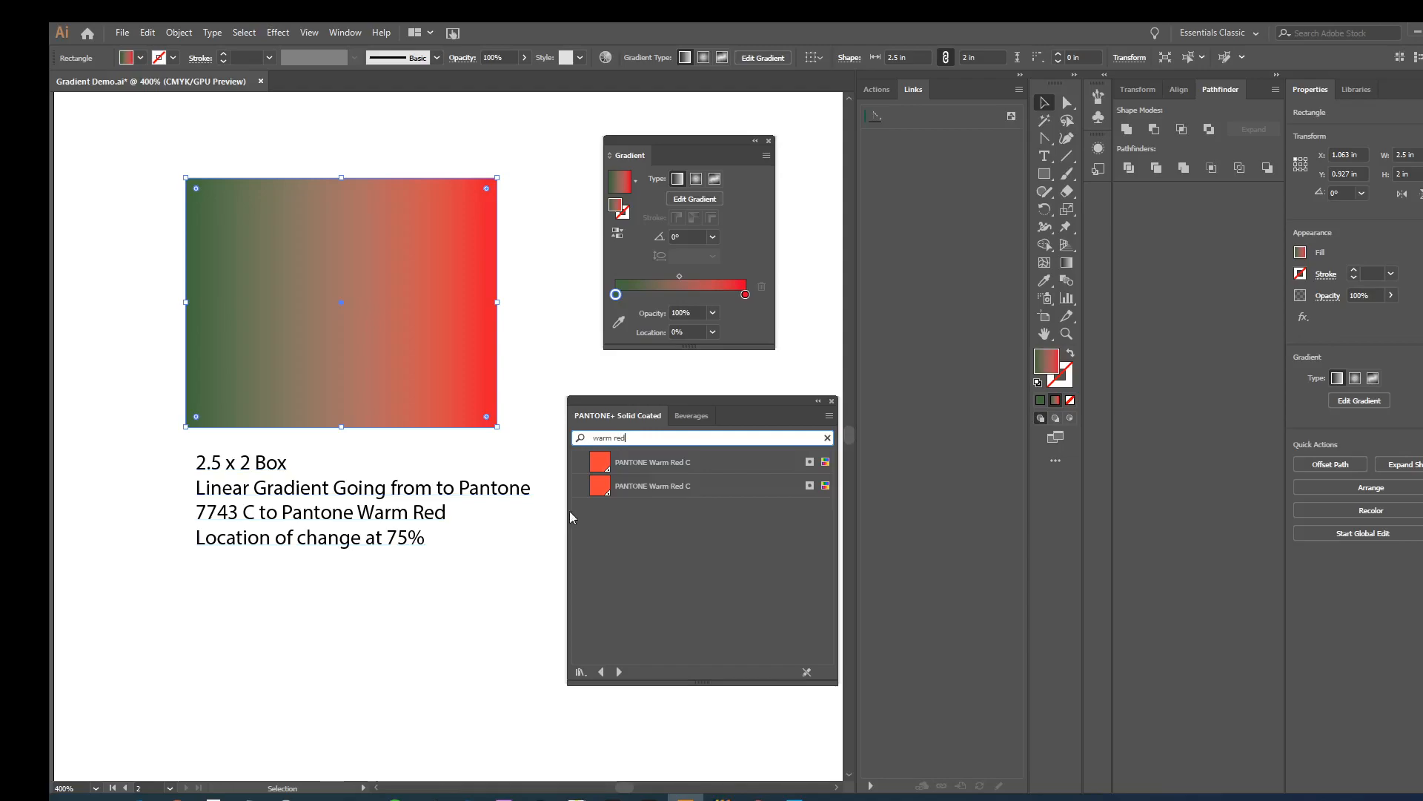
- Try applying PANTONE Warm Red C directly to the selected rectangle, undo it, and pick the swatch with nothing selected
{"action": "left_click", "coordinate": [605, 467]}
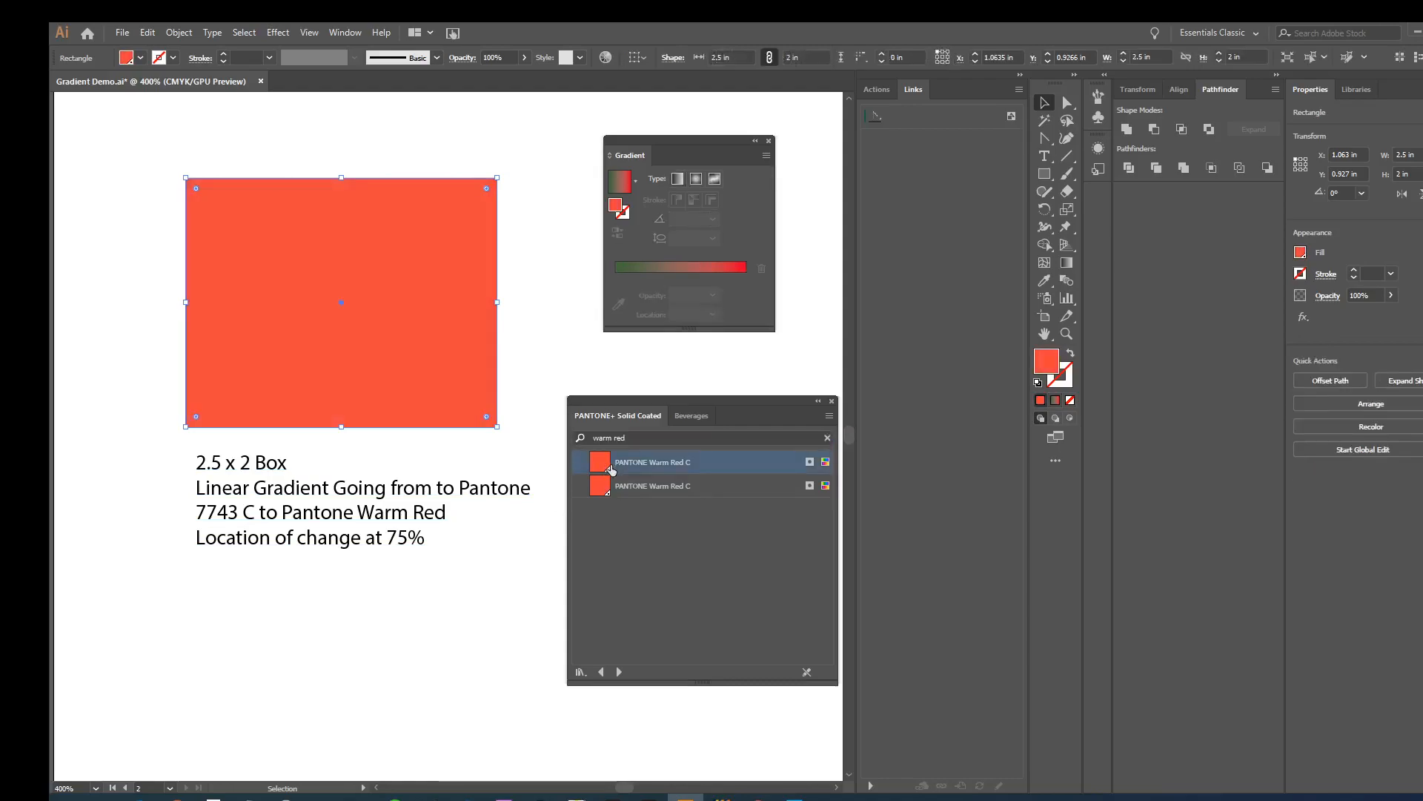
{"action": "key", "text": "ctrl+z"}
{"action": "left_click", "coordinate": [542, 495]}
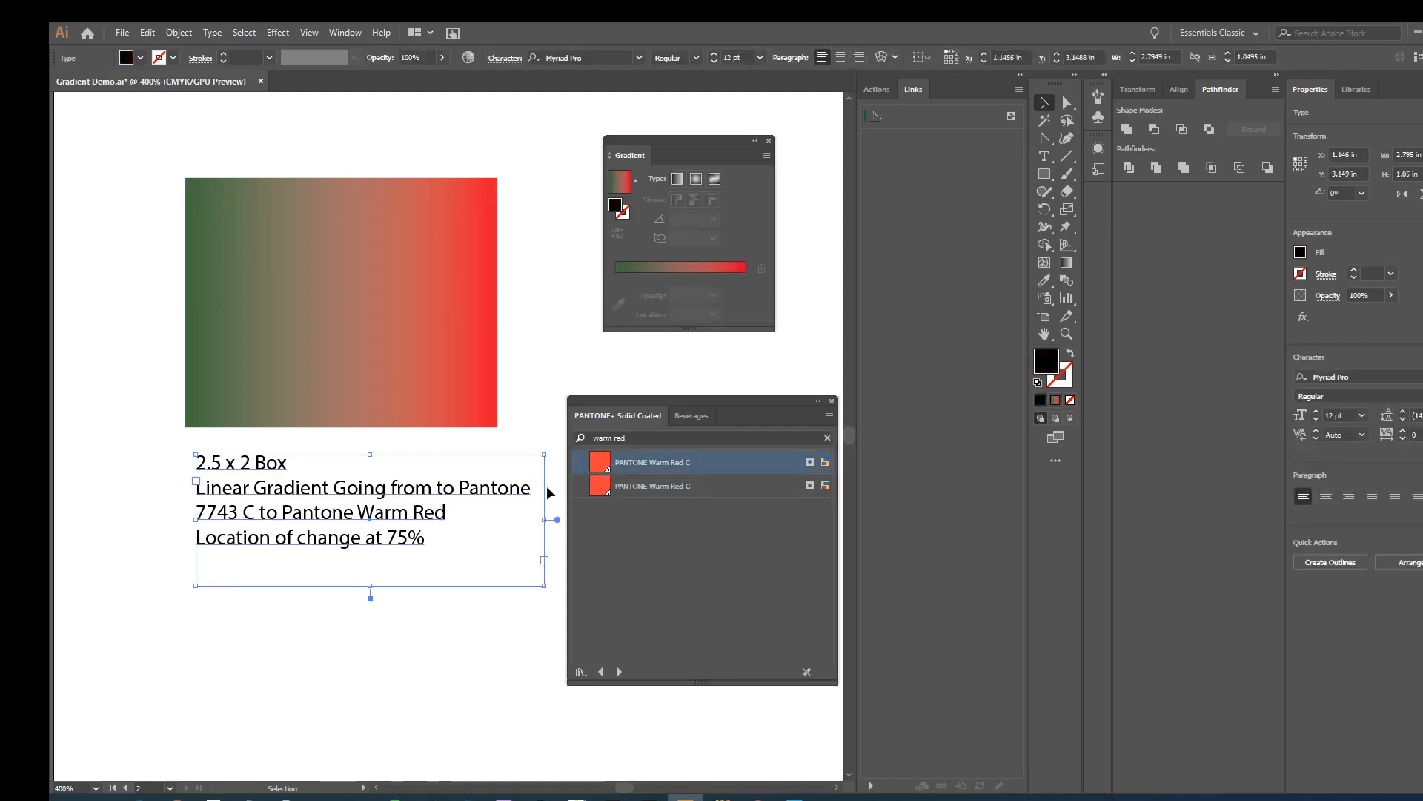
{"action": "left_click", "coordinate": [549, 429]}
{"action": "left_click", "coordinate": [611, 466]}
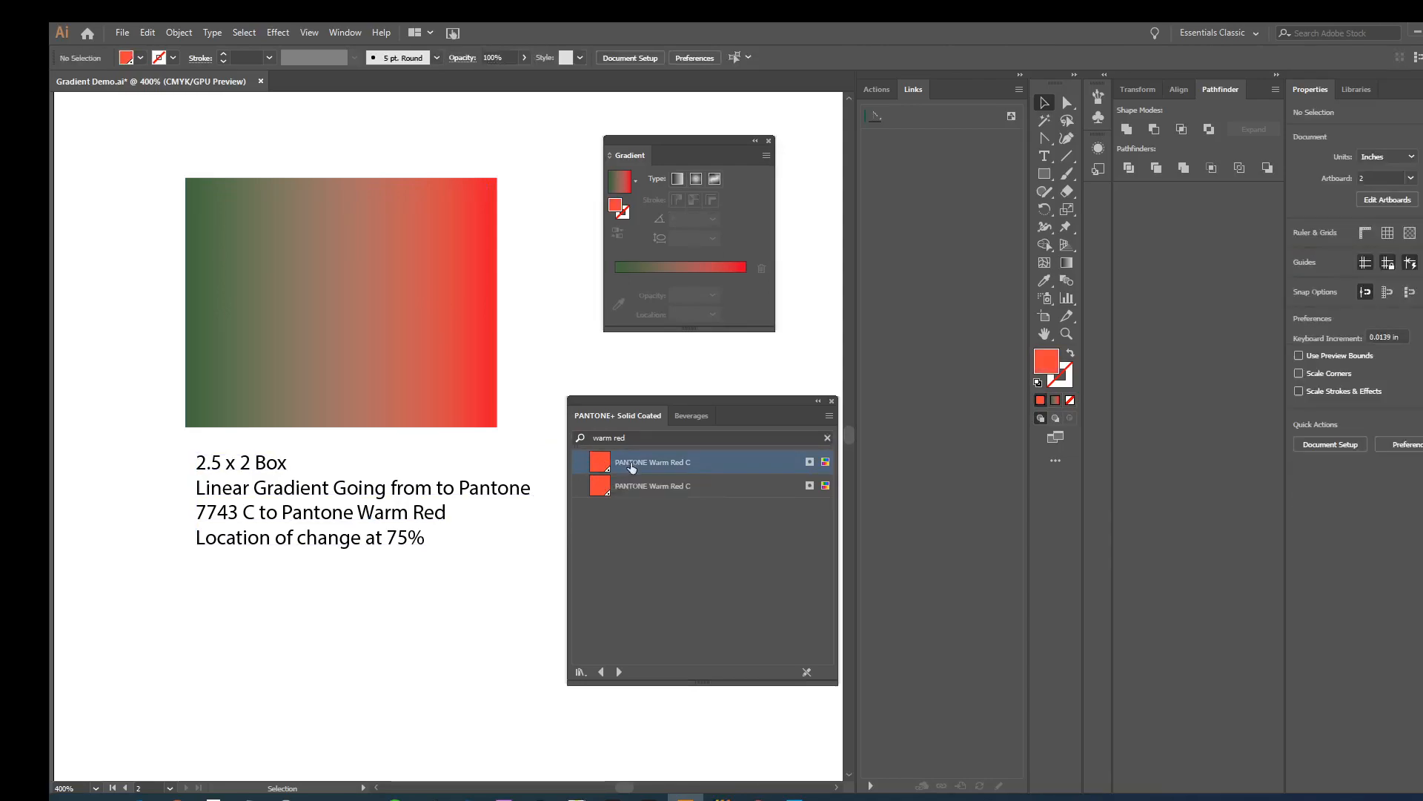
- Reselect the gradient rectangle and recolor its red end stop with the second PANTONE Warm Red C swatch
{"action": "left_click", "coordinate": [620, 487]}
{"action": "left_click_drag", "start_coordinate": [619, 488], "coordinate": [449, 347]}
{"action": "left_click", "coordinate": [449, 347]}
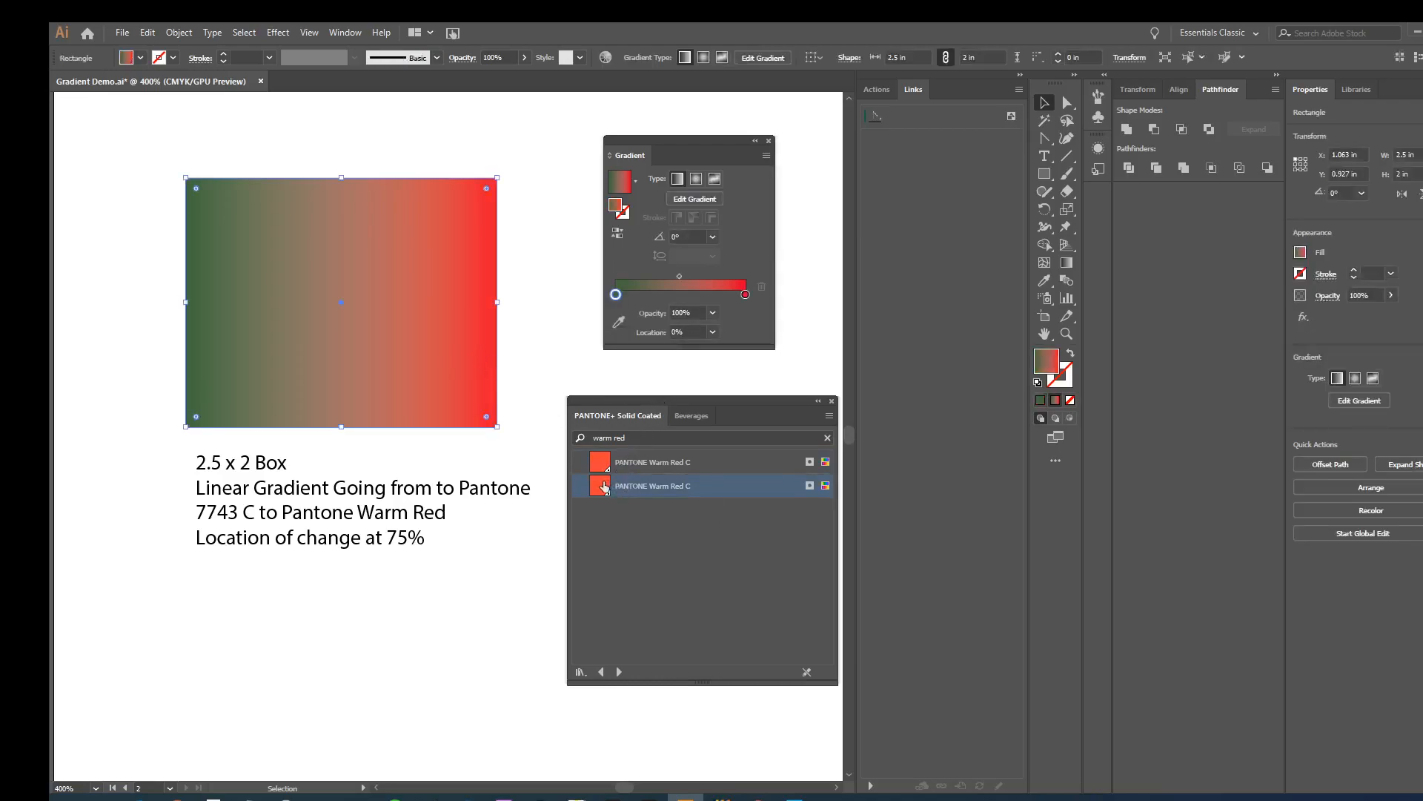
{"action": "left_click_drag", "start_coordinate": [602, 489], "coordinate": [746, 297]}
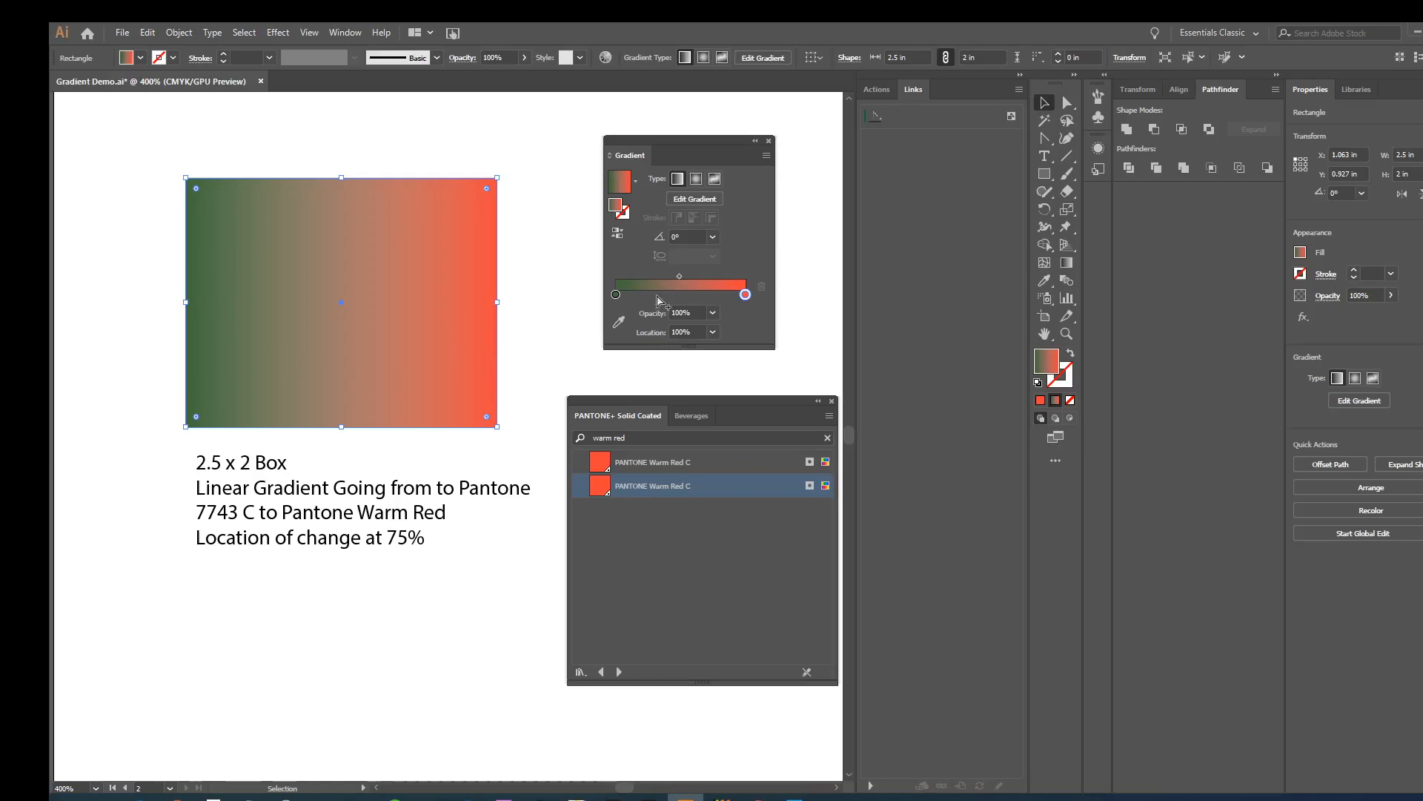
- Move the midpoint of the rectangle's green-to-red gradient to a location of 75%
{"action": "left_click", "coordinate": [679, 277]}
{"action": "left_click", "coordinate": [712, 333]}
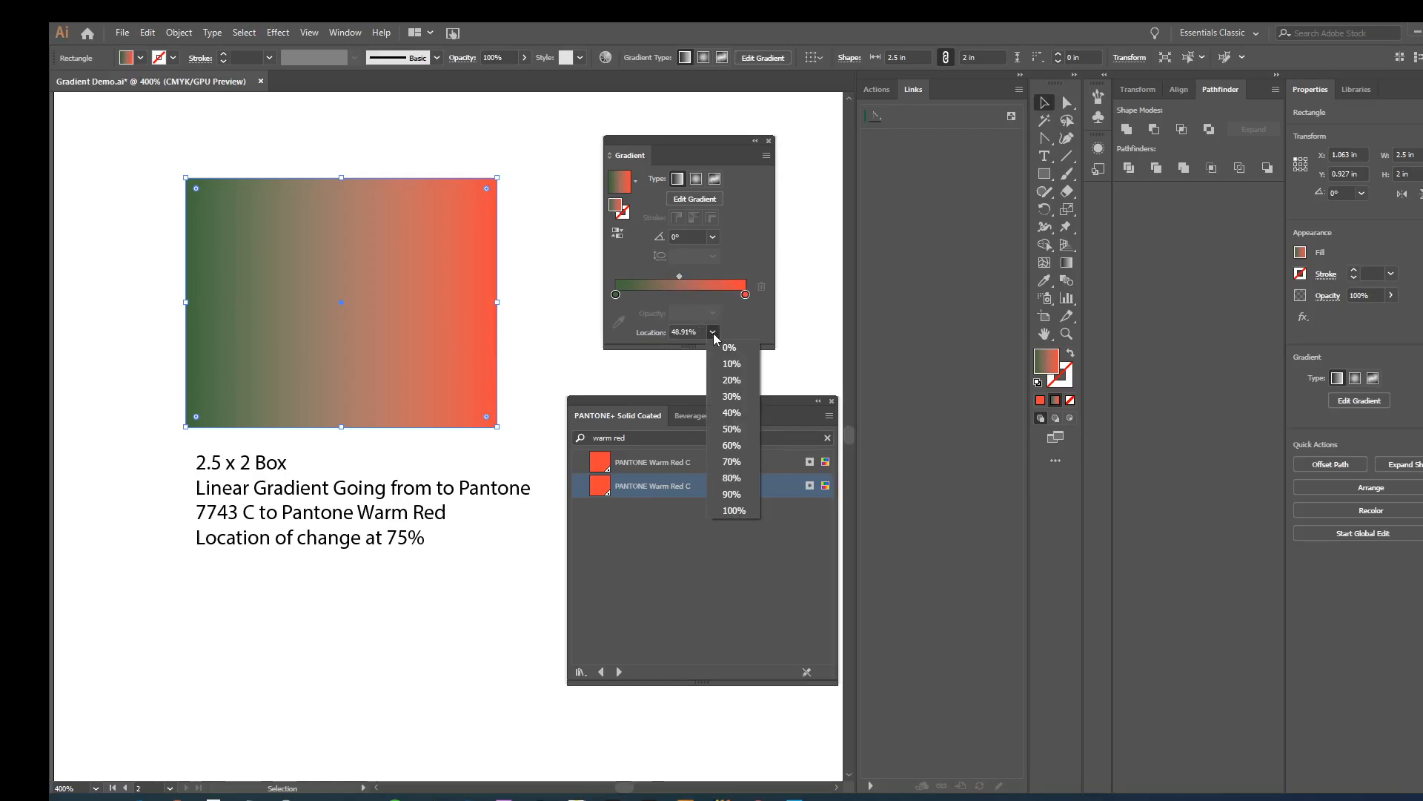
{"action": "left_click", "coordinate": [679, 275]}
{"action": "left_click_drag", "start_coordinate": [679, 276], "coordinate": [715, 283]}
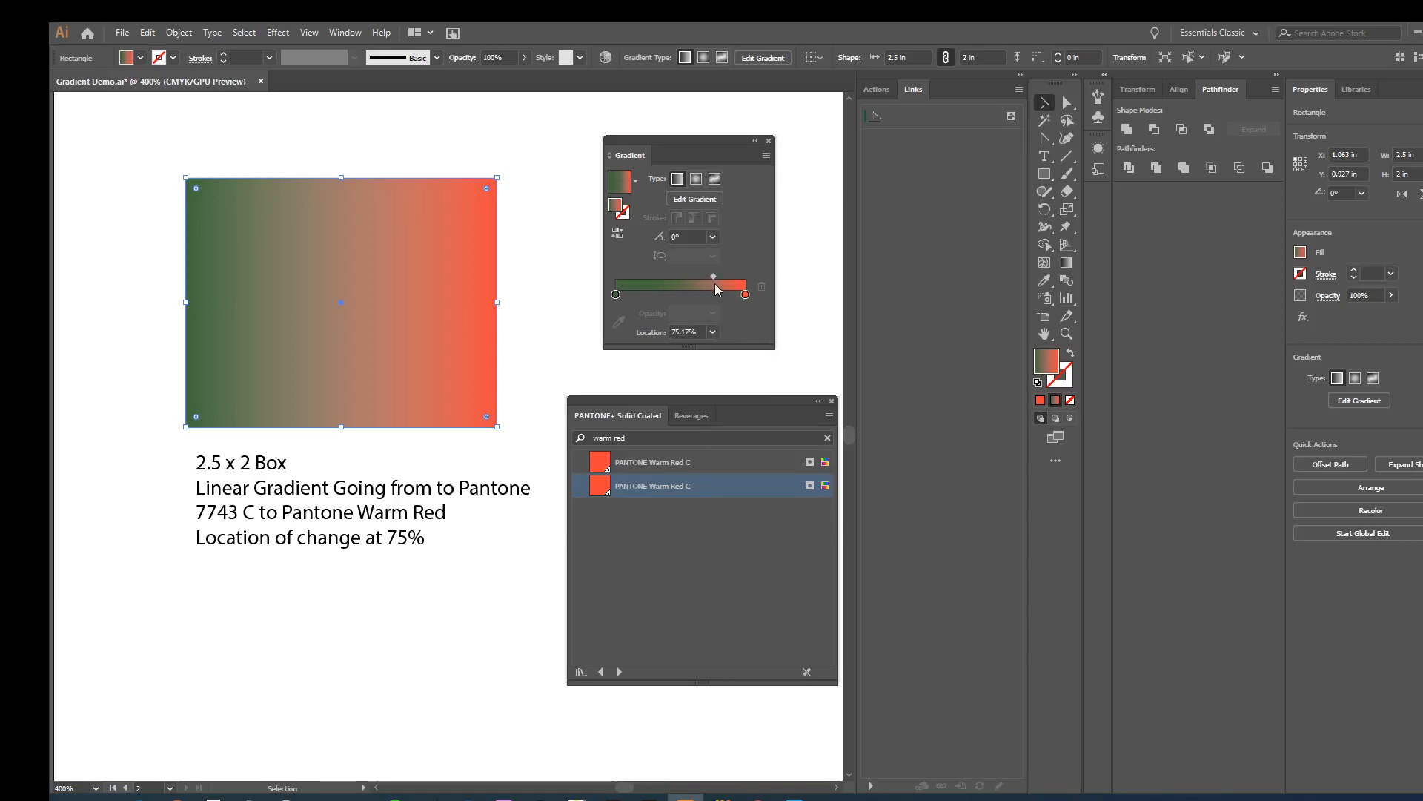
{"action": "left_click", "coordinate": [689, 332]}
{"action": "type", "text": "75"}
{"action": "key", "text": "Return"}
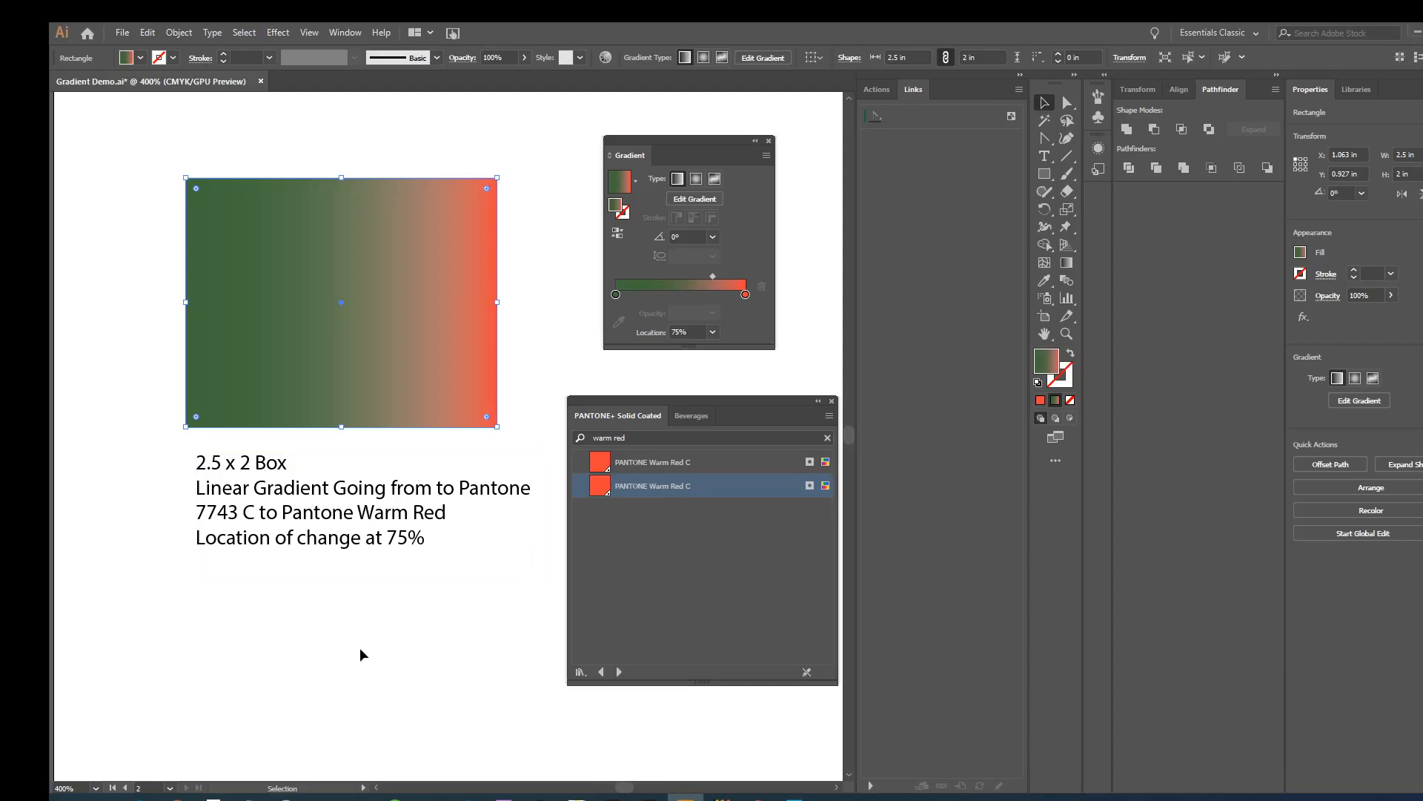
- Move the PANTONE+ Solid Coated and Gradient panels away from the free space beside the gradient rectangle
{"action": "key", "text": "a"}
{"action": "key", "text": "ctrl+minus"}
{"action": "key", "text": "ctrl+minus"}
{"action": "key", "text": "h"}
{"action": "left_click_drag", "start_coordinate": [273, 575], "coordinate": [0, 512]}
{"action": "key", "text": "v"}
{"action": "left_click_drag", "start_coordinate": [619, 406], "coordinate": [758, 443]}
{"action": "left_click_drag", "start_coordinate": [684, 140], "coordinate": [765, 154]}
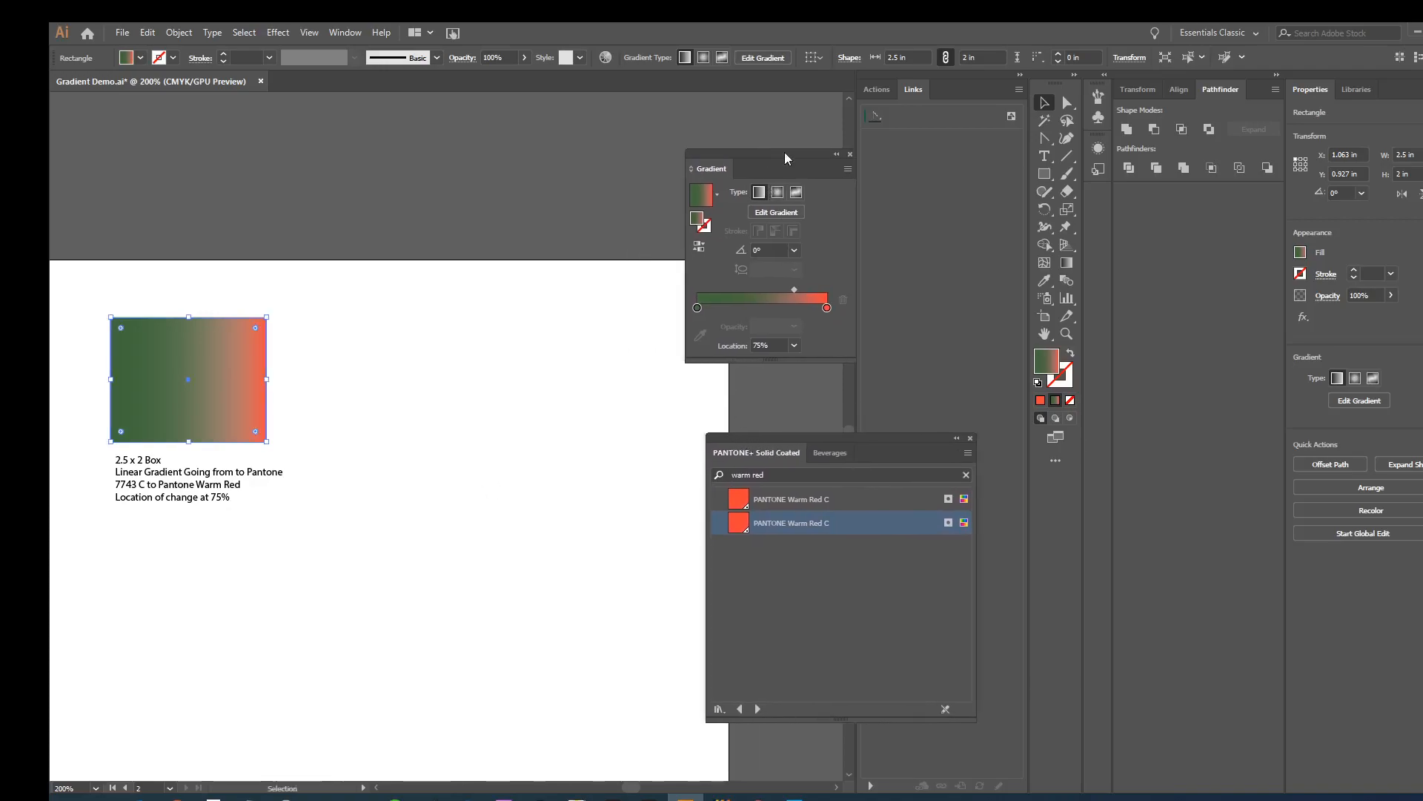
- Draw a circle beside the gradient rectangle with the Ellipse tool and set its width and height to 2 in
{"action": "left_click", "coordinate": [1044, 174]}
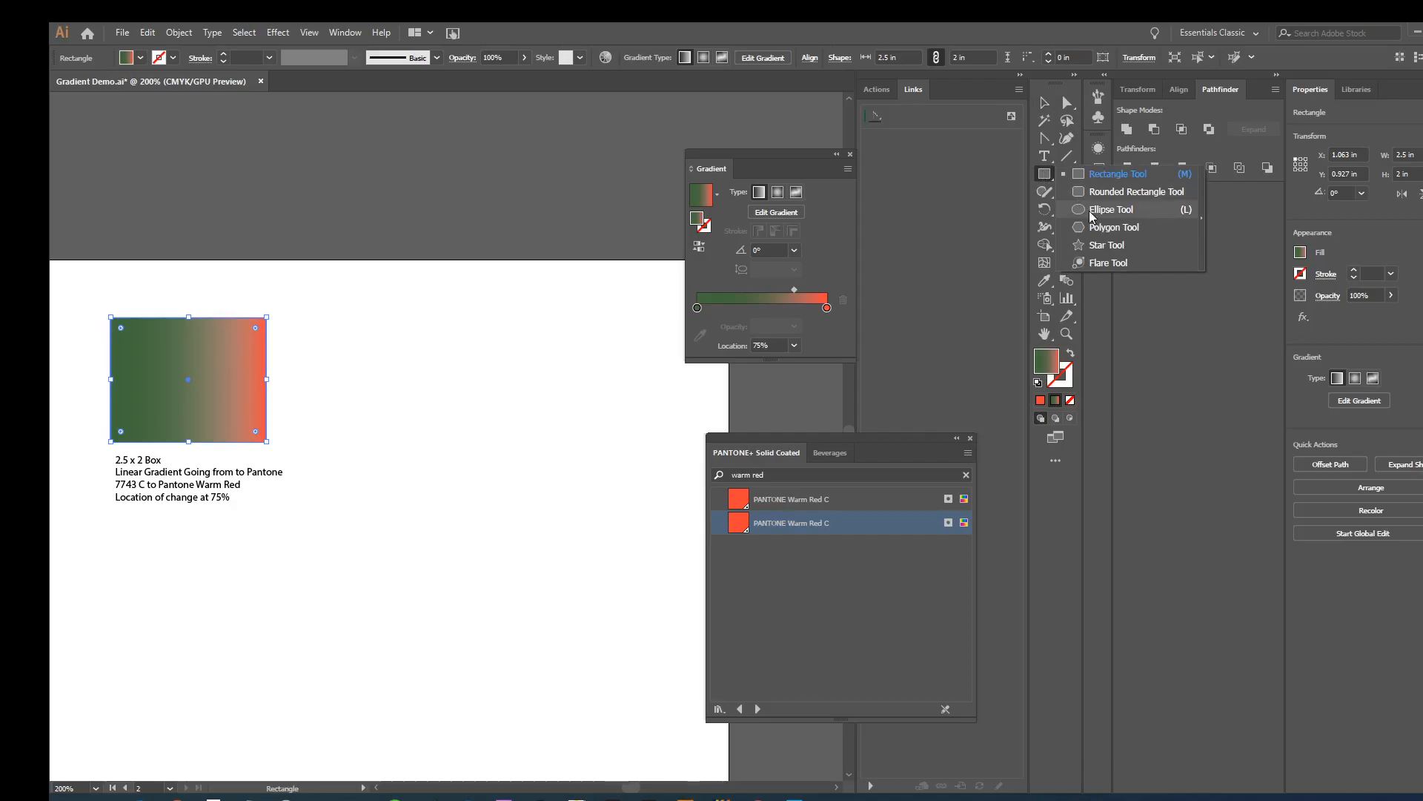
{"action": "left_click", "coordinate": [1089, 210]}
{"action": "left_click_drag", "start_coordinate": [410, 376], "coordinate": [474, 429]}
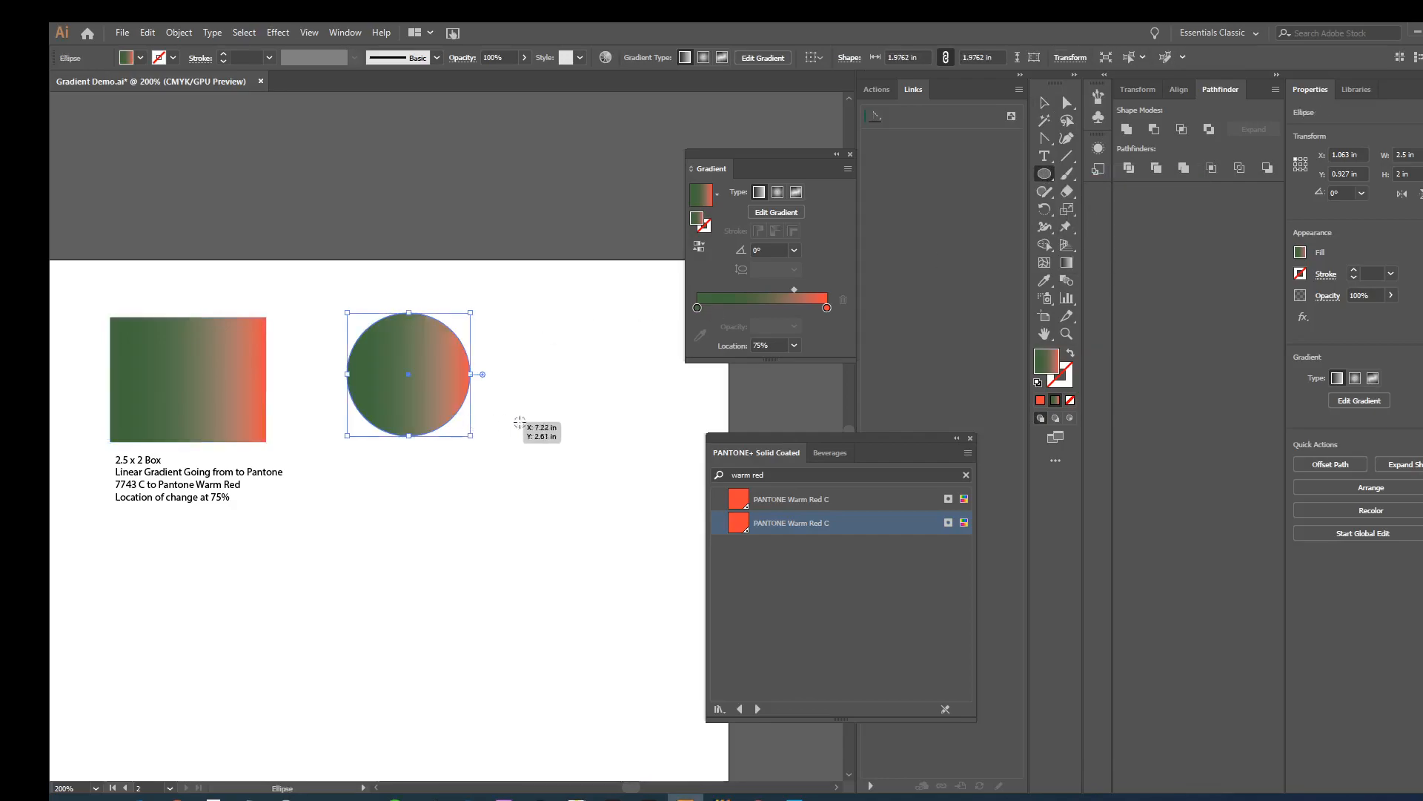
{"action": "left_click", "coordinate": [1401, 155]}
{"action": "type", "text": "2"}
{"action": "key", "text": "Tab"}
{"action": "type", "text": "2"}
{"action": "key", "text": "Return"}
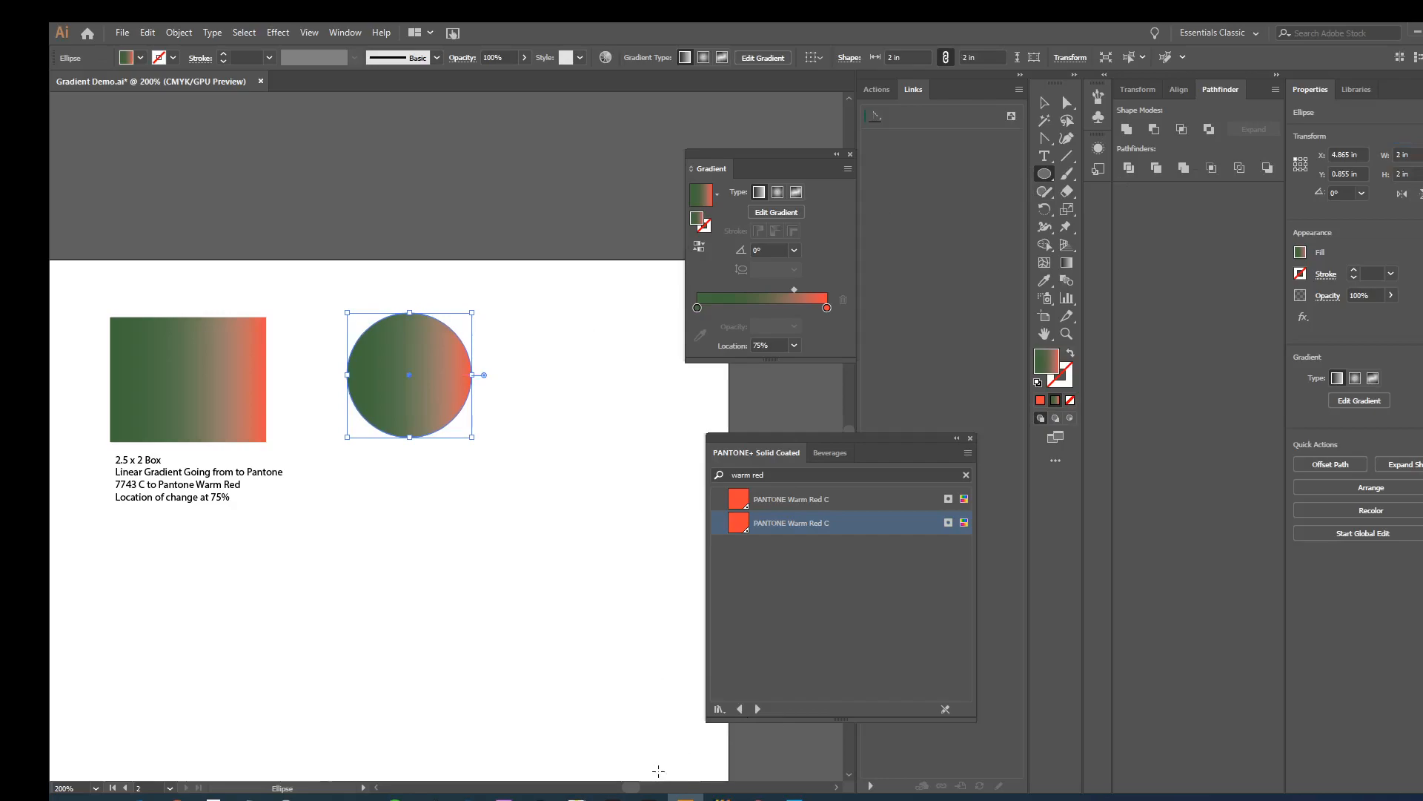
- Bring the 2" Circle radial gradient caption from the first artboard over and place it directly beneath the new circle
{"action": "left_click_drag", "start_coordinate": [634, 788], "coordinate": [619, 788]}
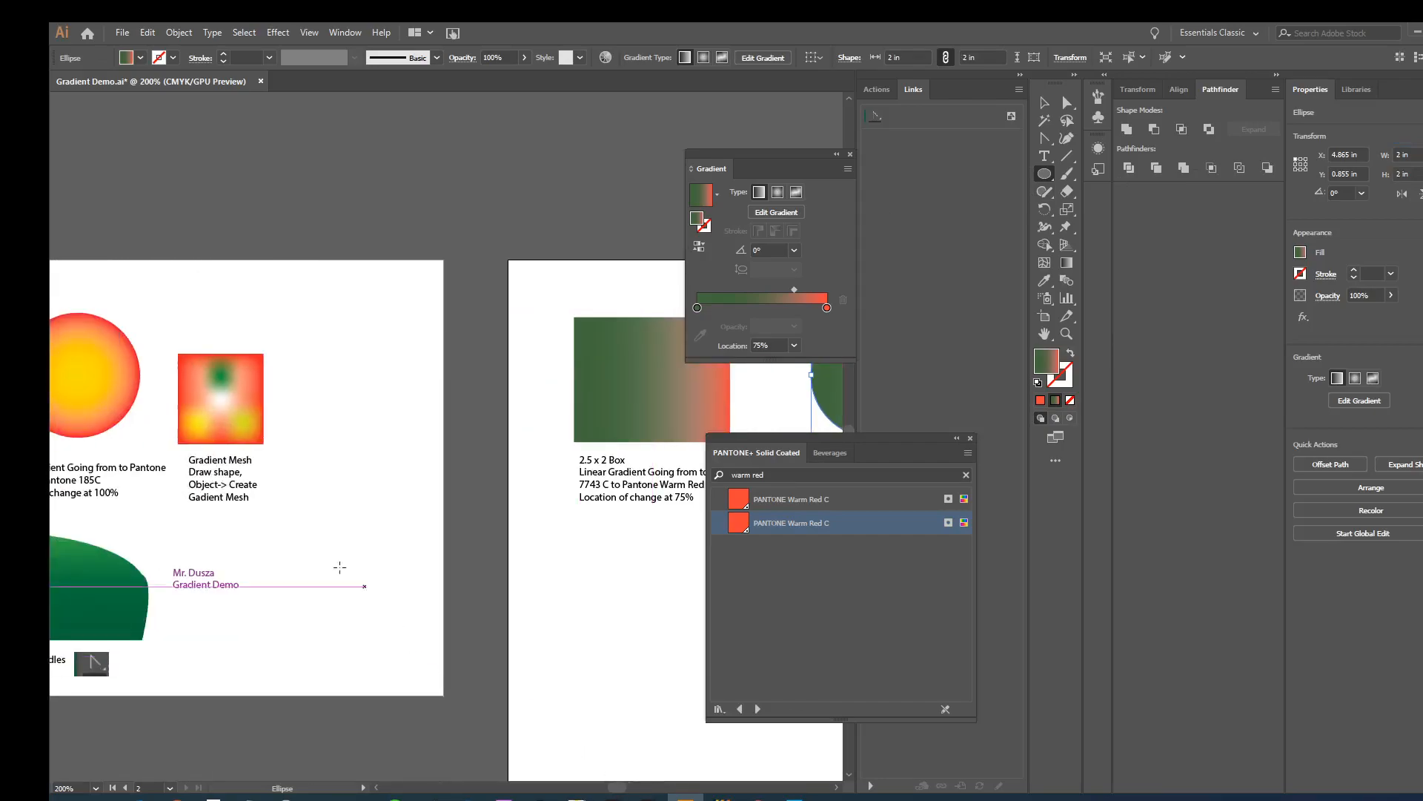
{"action": "key", "text": "v"}
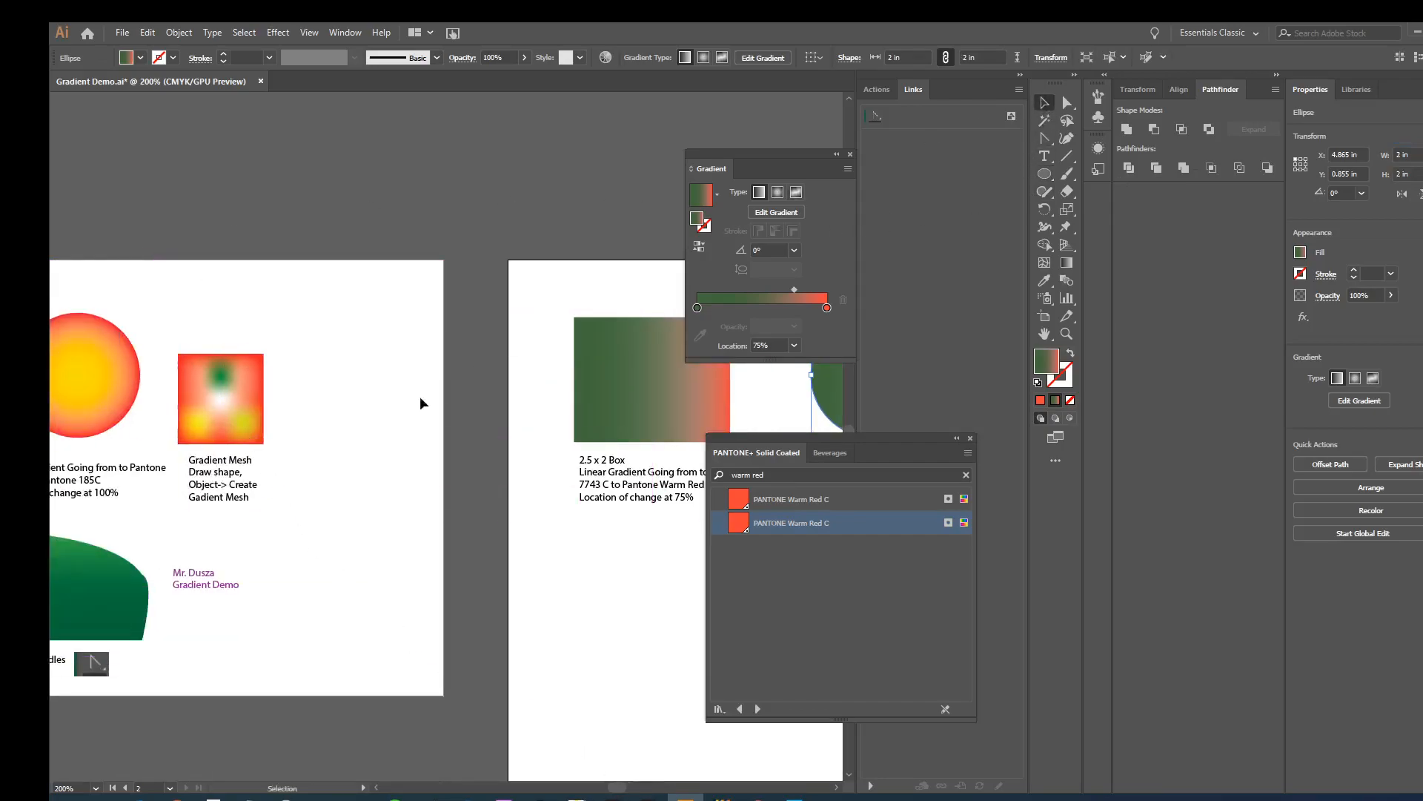
{"action": "left_click", "coordinate": [111, 482]}
{"action": "left_click_drag", "start_coordinate": [134, 492], "coordinate": [630, 536]}
{"action": "key", "text": "space"}
{"action": "left_click_drag", "start_coordinate": [568, 592], "coordinate": [343, 597]}
{"action": "left_click_drag", "start_coordinate": [371, 550], "coordinate": [586, 498]}
{"action": "key", "text": "space"}
{"action": "left_click_drag", "start_coordinate": [596, 555], "coordinate": [418, 565]}
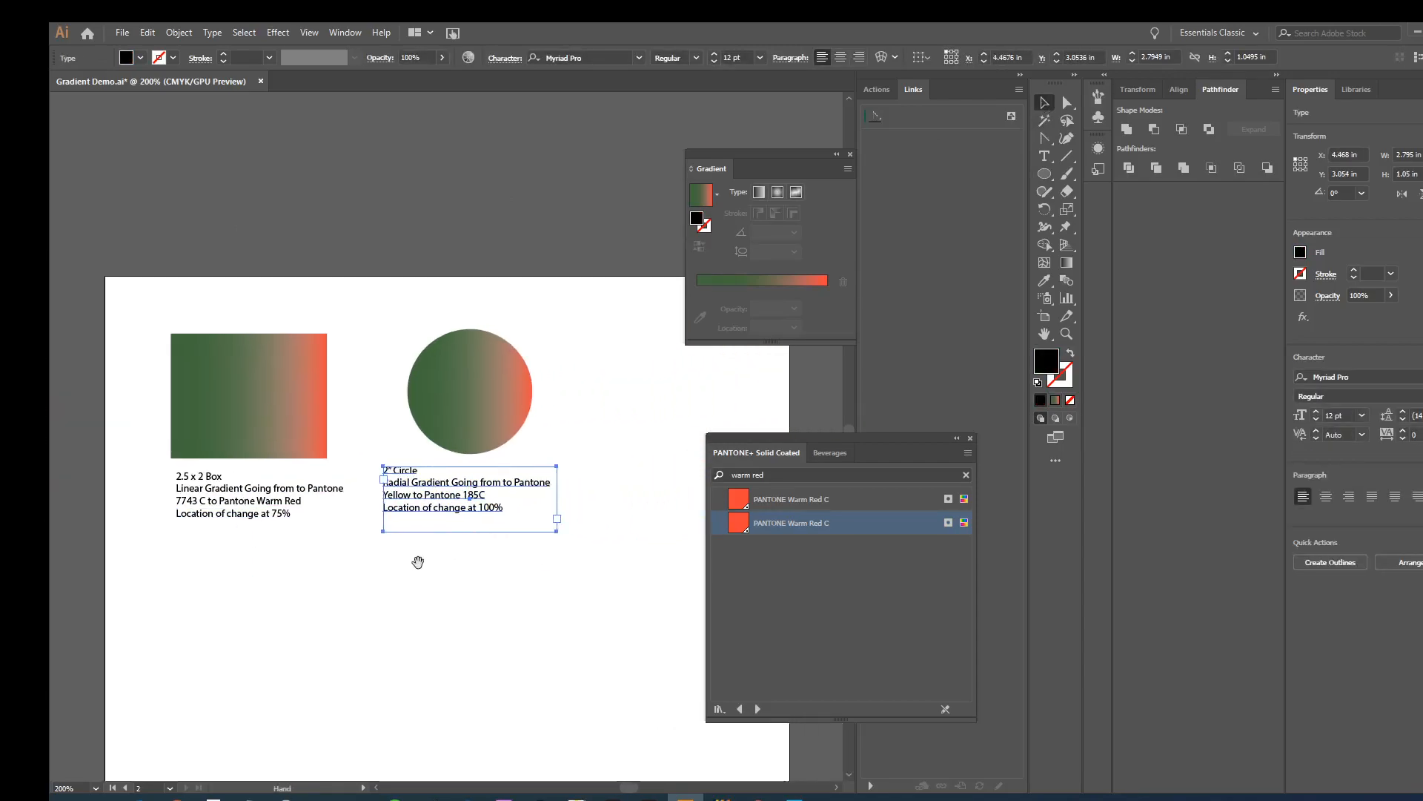
{"action": "left_click_drag", "start_coordinate": [449, 510], "coordinate": [461, 505]}
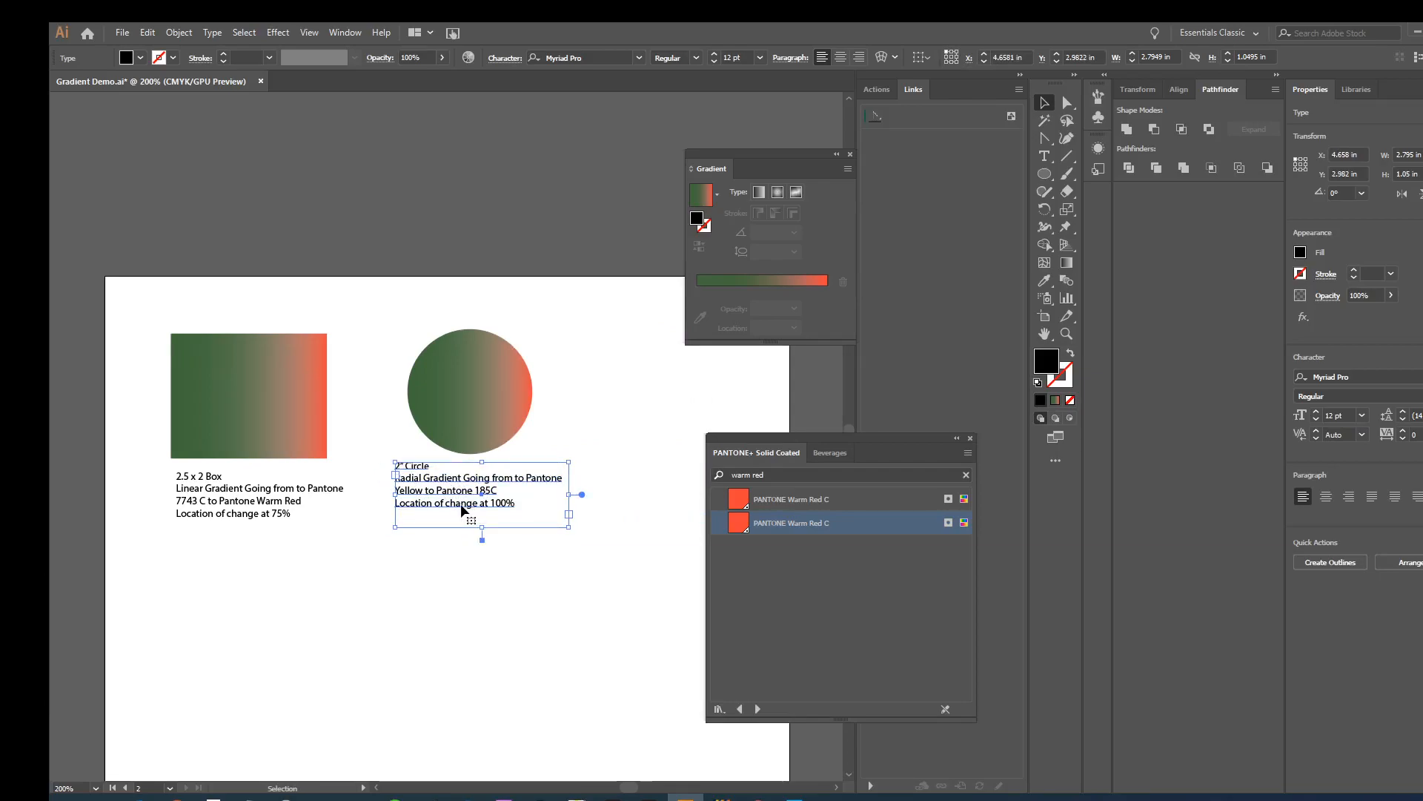
- Search the PANTONE+ Solid Coated library for yellow, select the circle and choose the second PANTONE Yellow C swatch
{"action": "left_click_drag", "start_coordinate": [768, 476], "coordinate": [693, 471]}
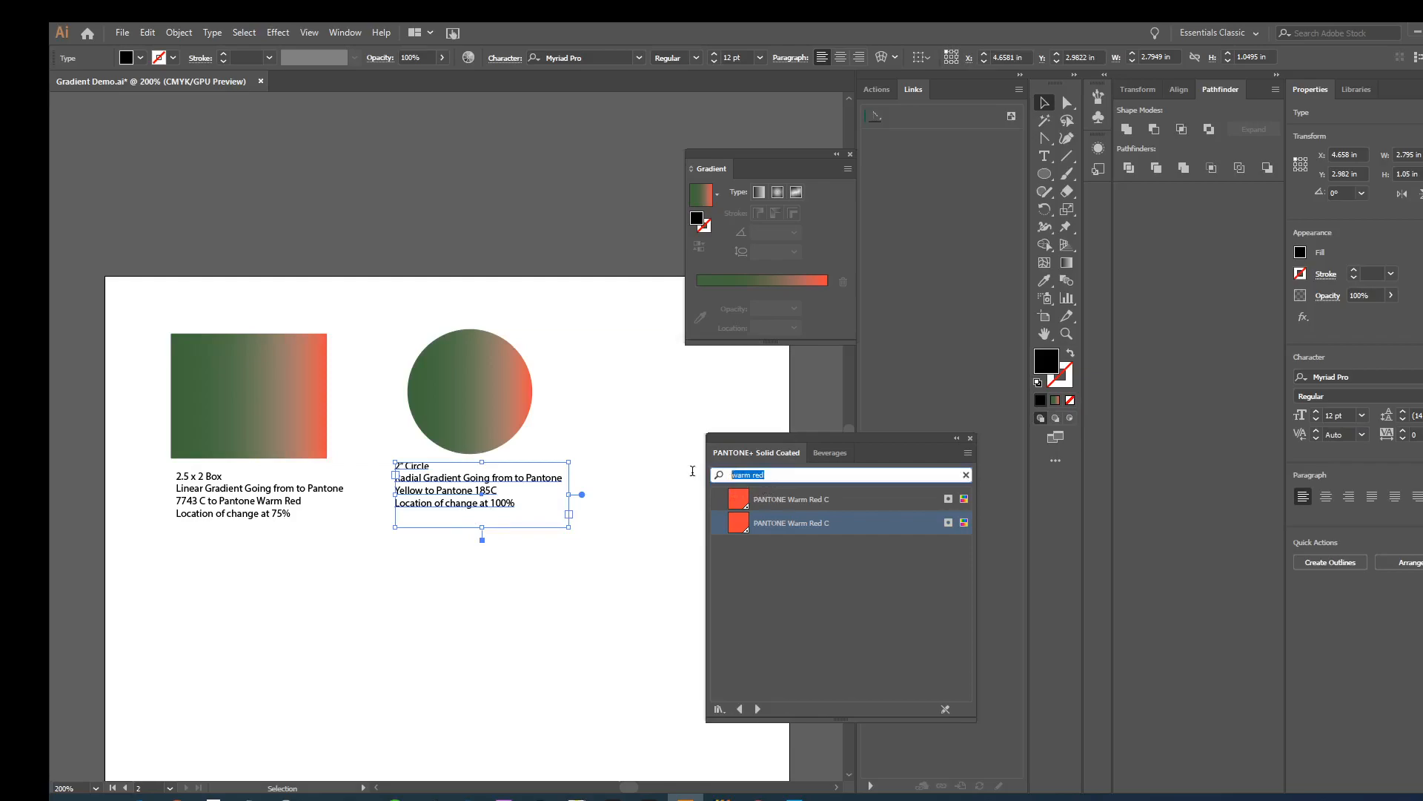
{"action": "type", "text": "yell"}
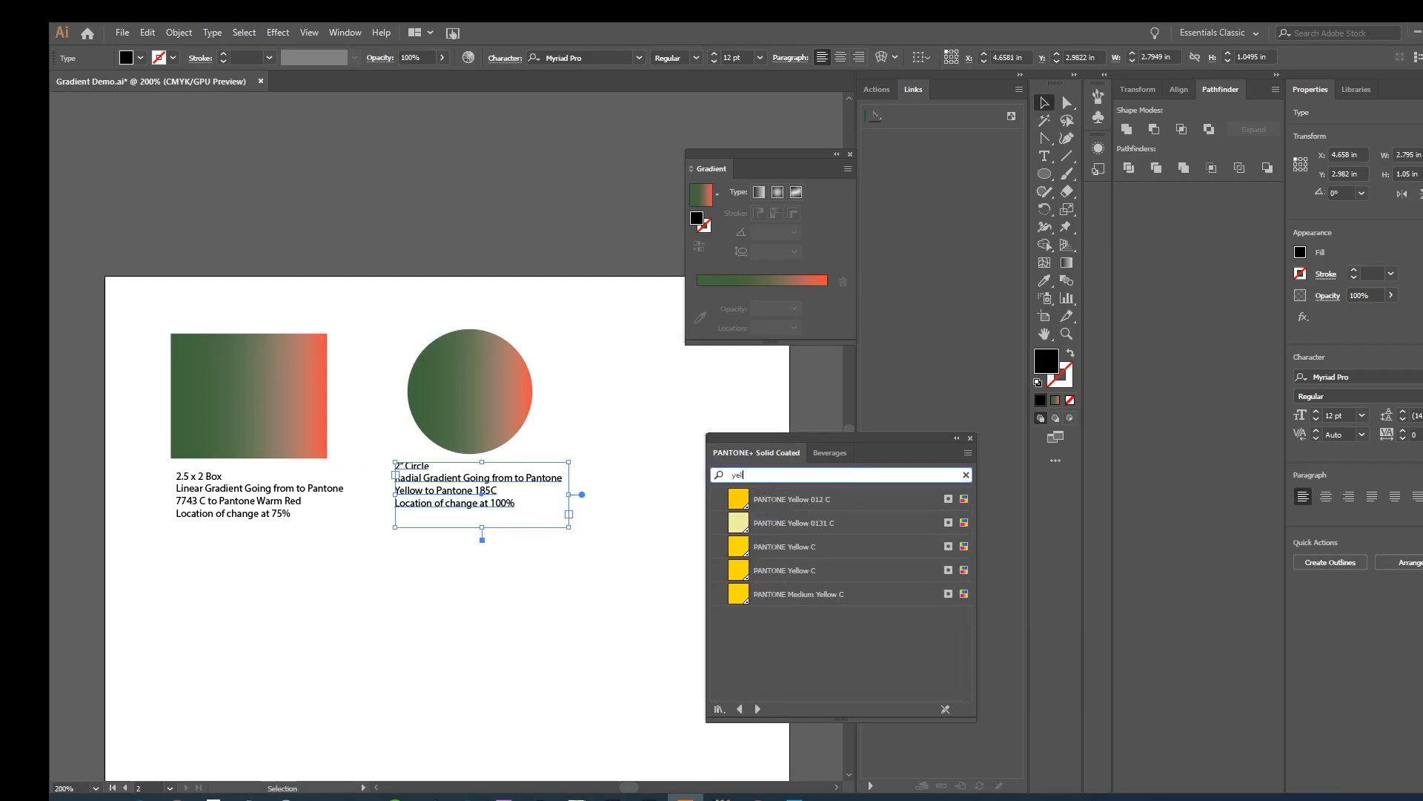
{"action": "type", "text": "oe"}
{"action": "key", "text": "BackSpace"}
{"action": "left_click", "coordinate": [492, 374]}
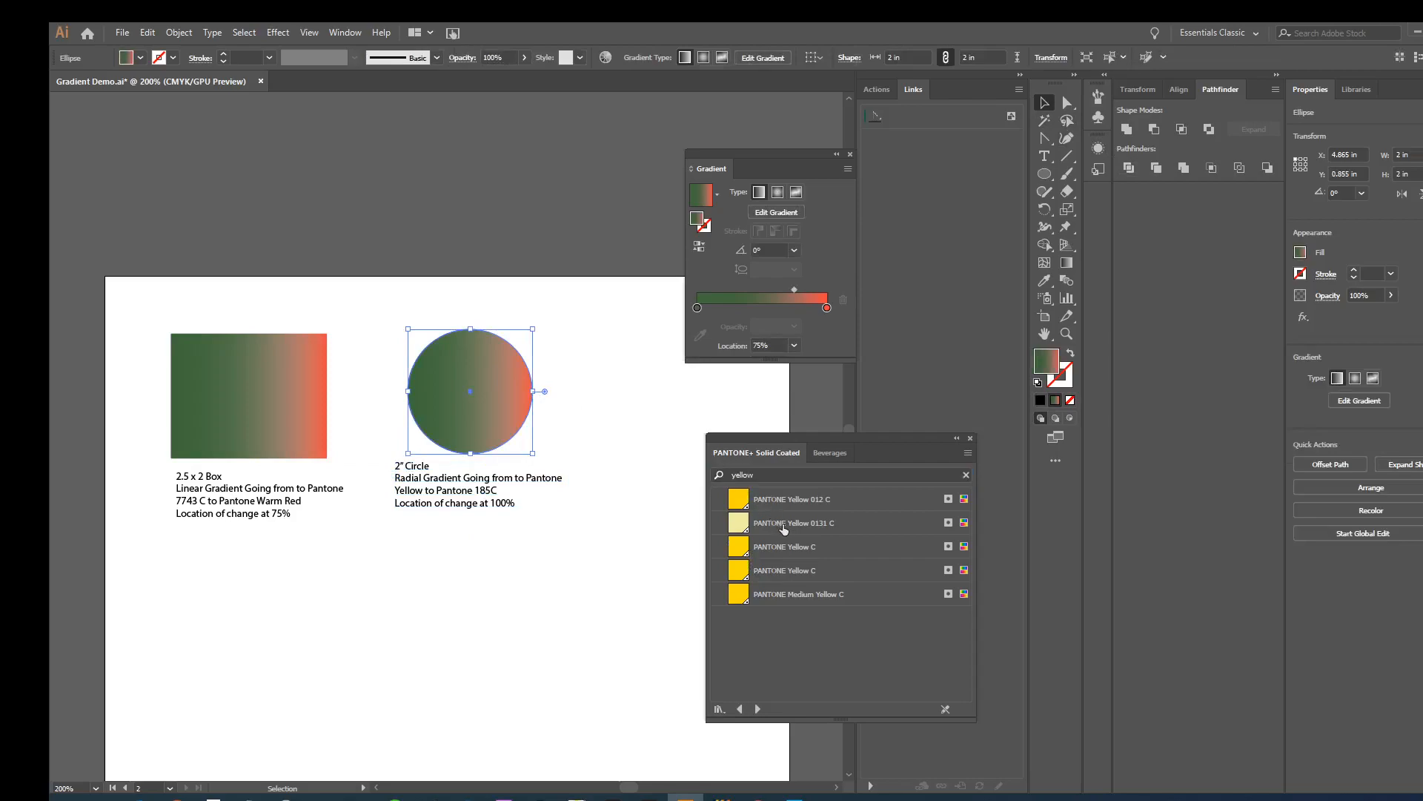
{"action": "left_click", "coordinate": [741, 571]}
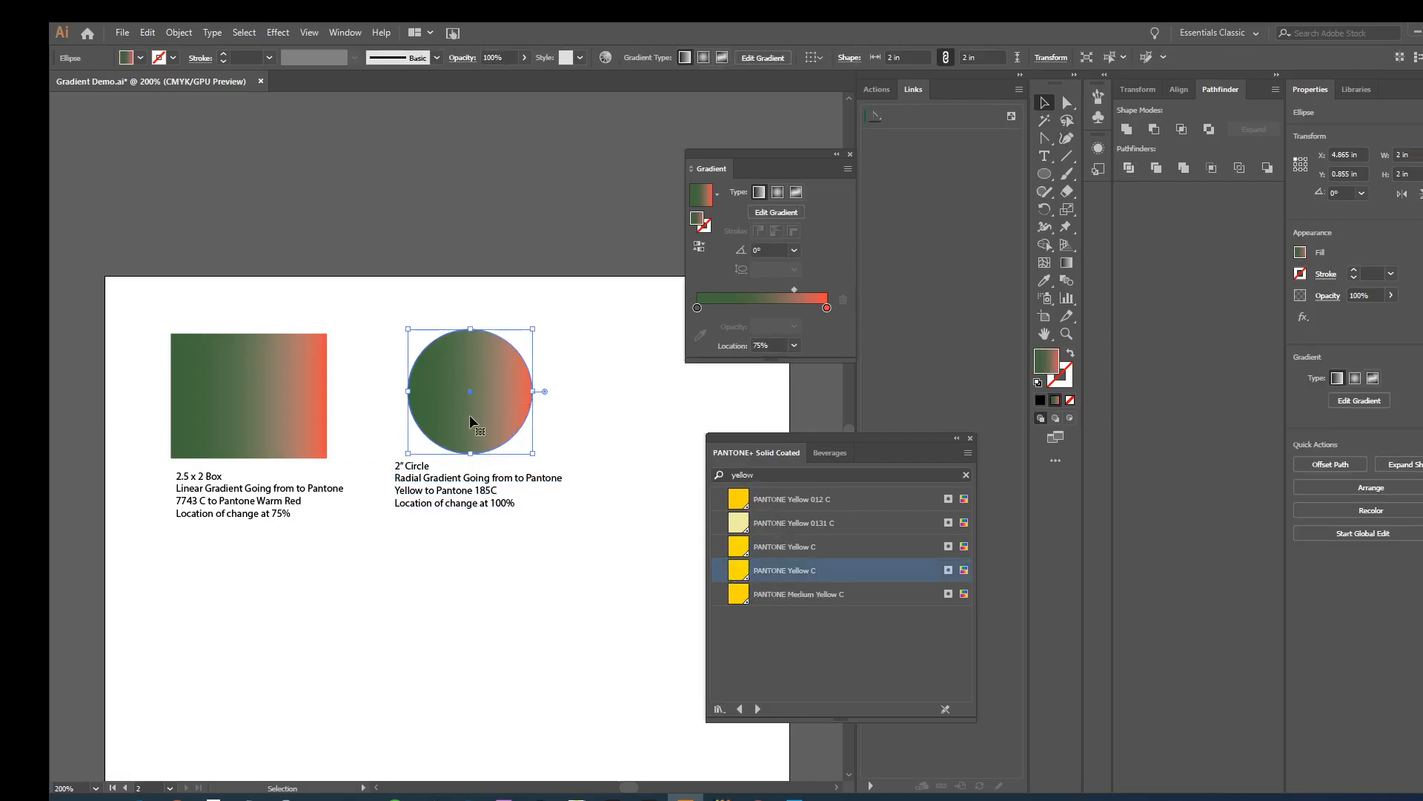
- Make the circle's gradient radial and recolor its green stop with the second PANTONE Yellow C swatch
{"action": "left_click", "coordinate": [718, 195]}
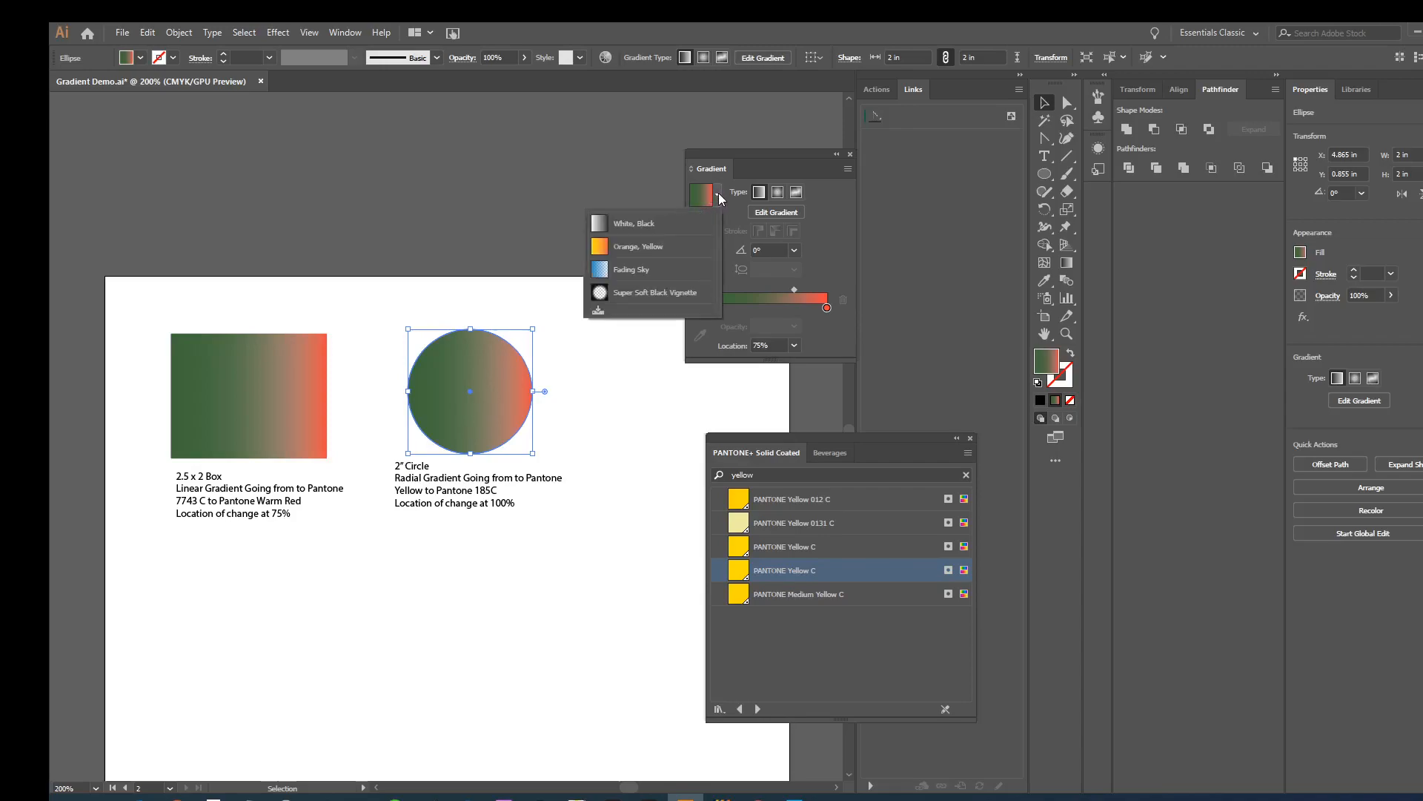
{"action": "left_click", "coordinate": [775, 195]}
{"action": "left_click", "coordinate": [775, 194]}
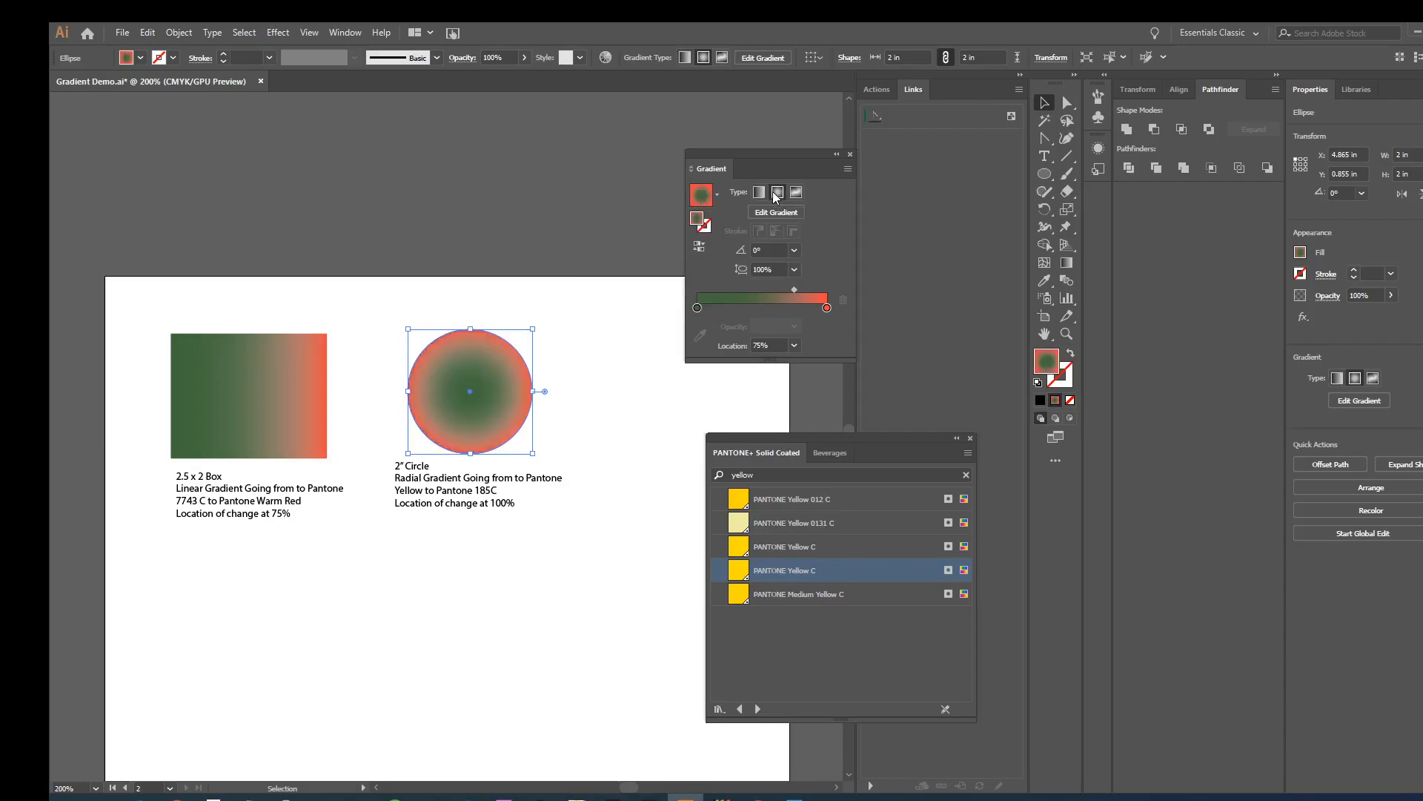
{"action": "left_click_drag", "start_coordinate": [738, 574], "coordinate": [700, 315]}
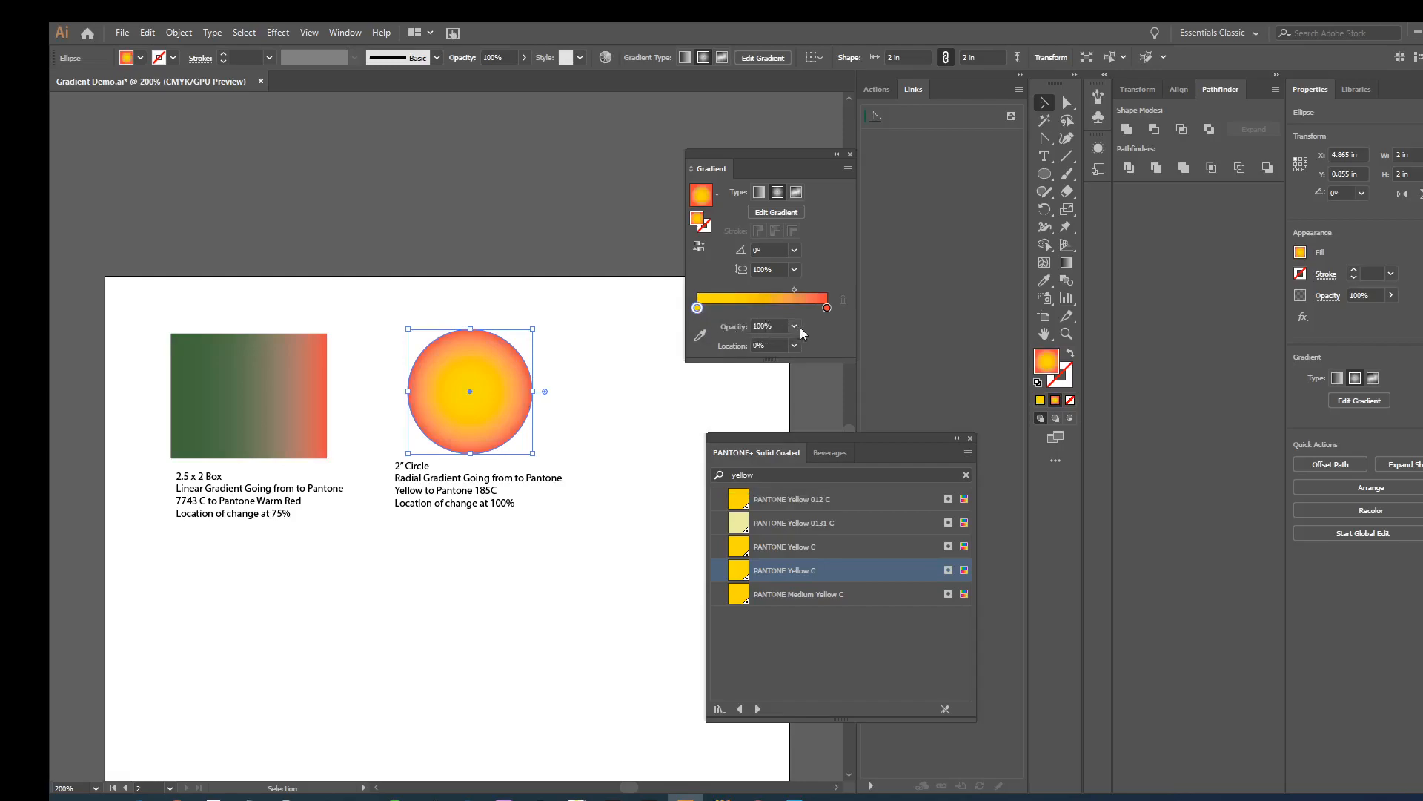
- Search the library for 185, recolor the circle's red end stop with PANTONE 185 C and shift the gradient midpoint to about 60%
{"action": "left_click", "coordinate": [761, 479]}
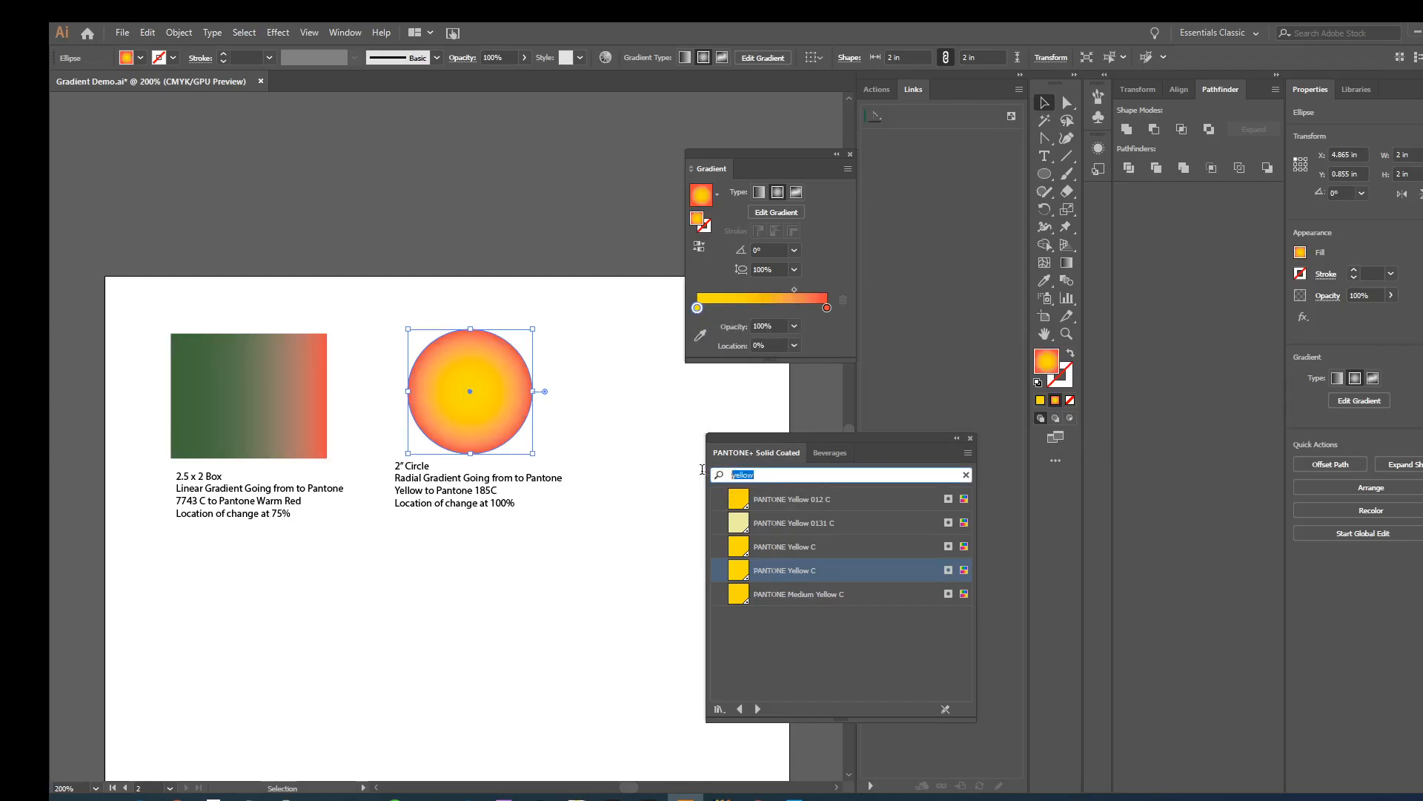
{"action": "type", "text": "185"}
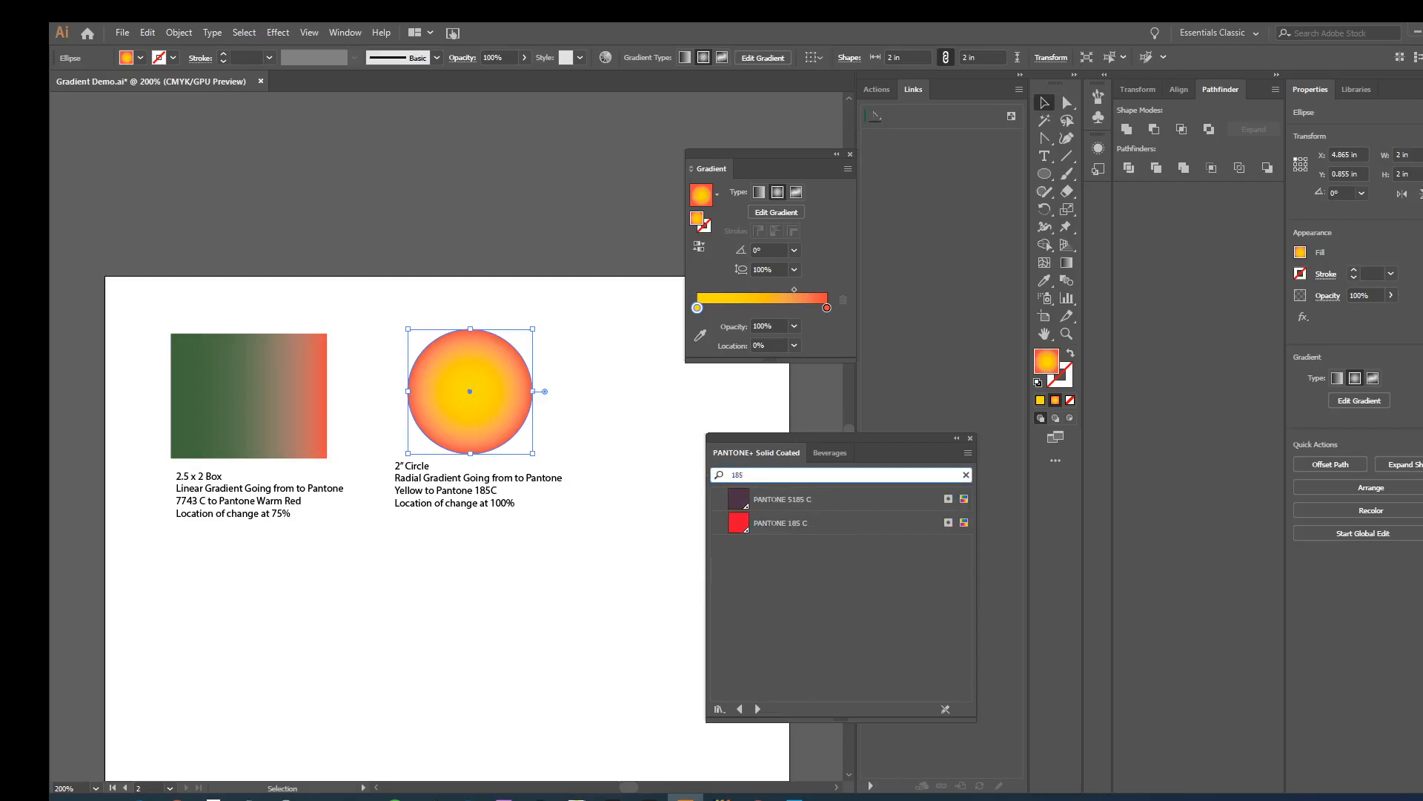
{"action": "left_click_drag", "start_coordinate": [737, 525], "coordinate": [763, 291]}
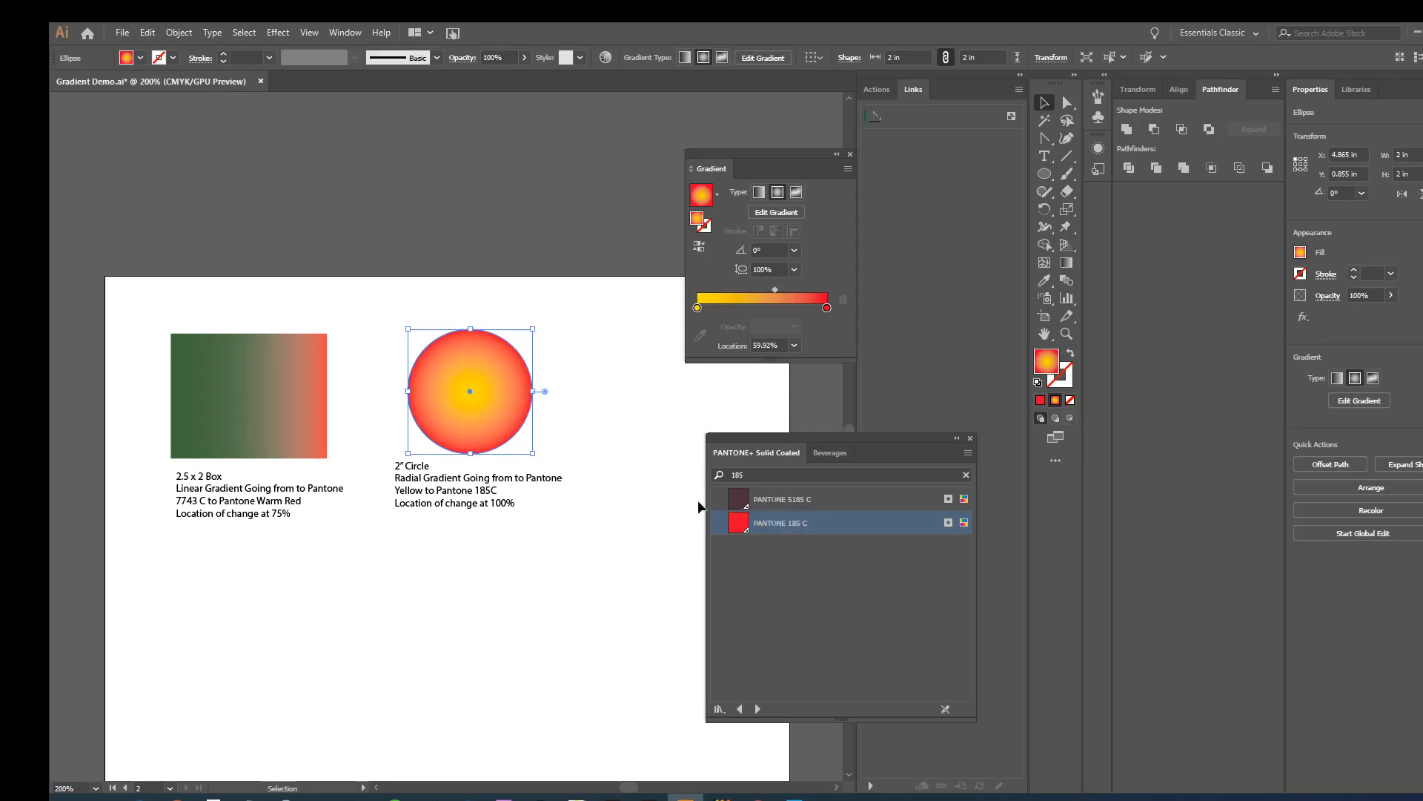
{"action": "left_click", "coordinate": [698, 309]}
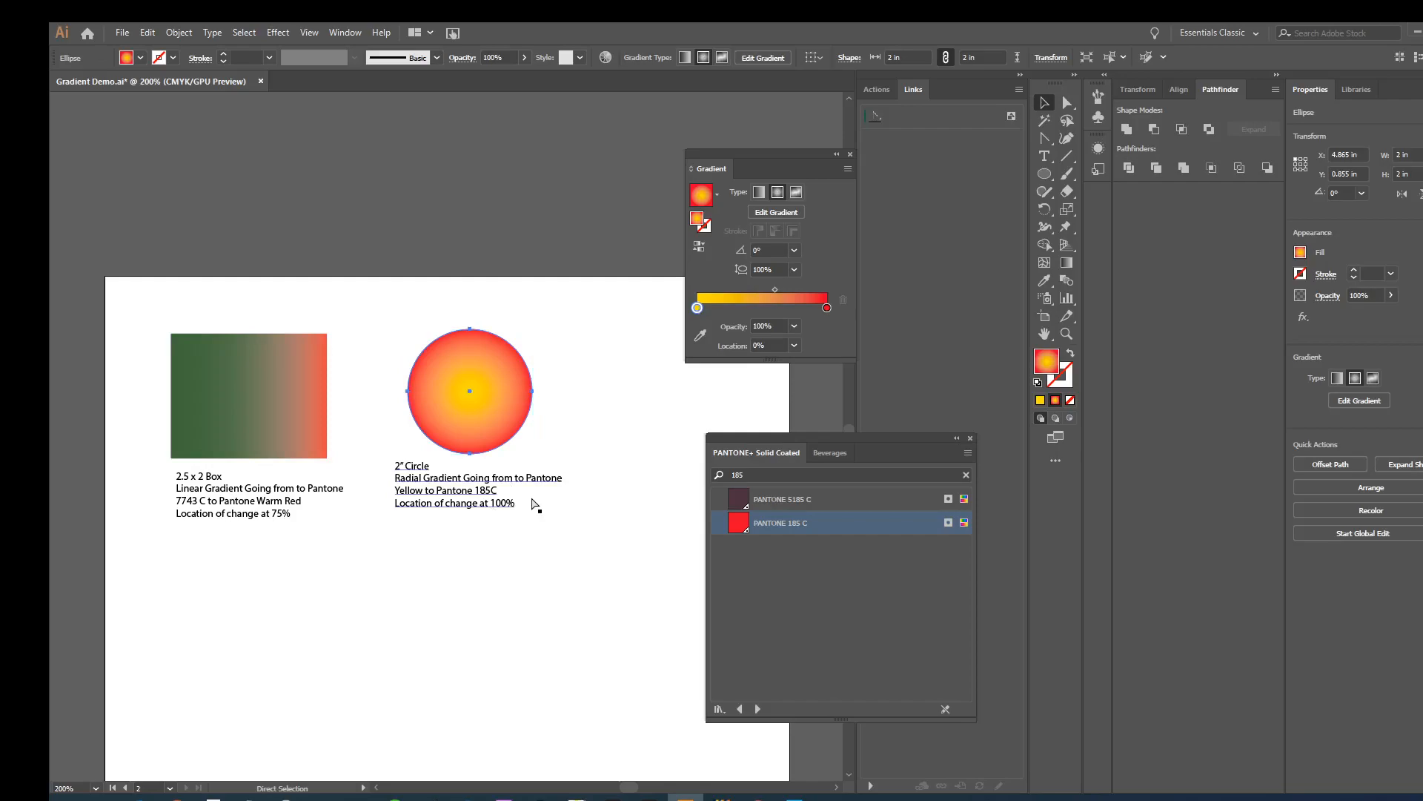
- Convert the star into a gradient mesh with 4 rows, 4 columns, To Center appearance and 100% highlight
{"action": "key", "text": "ctrl+plus"}
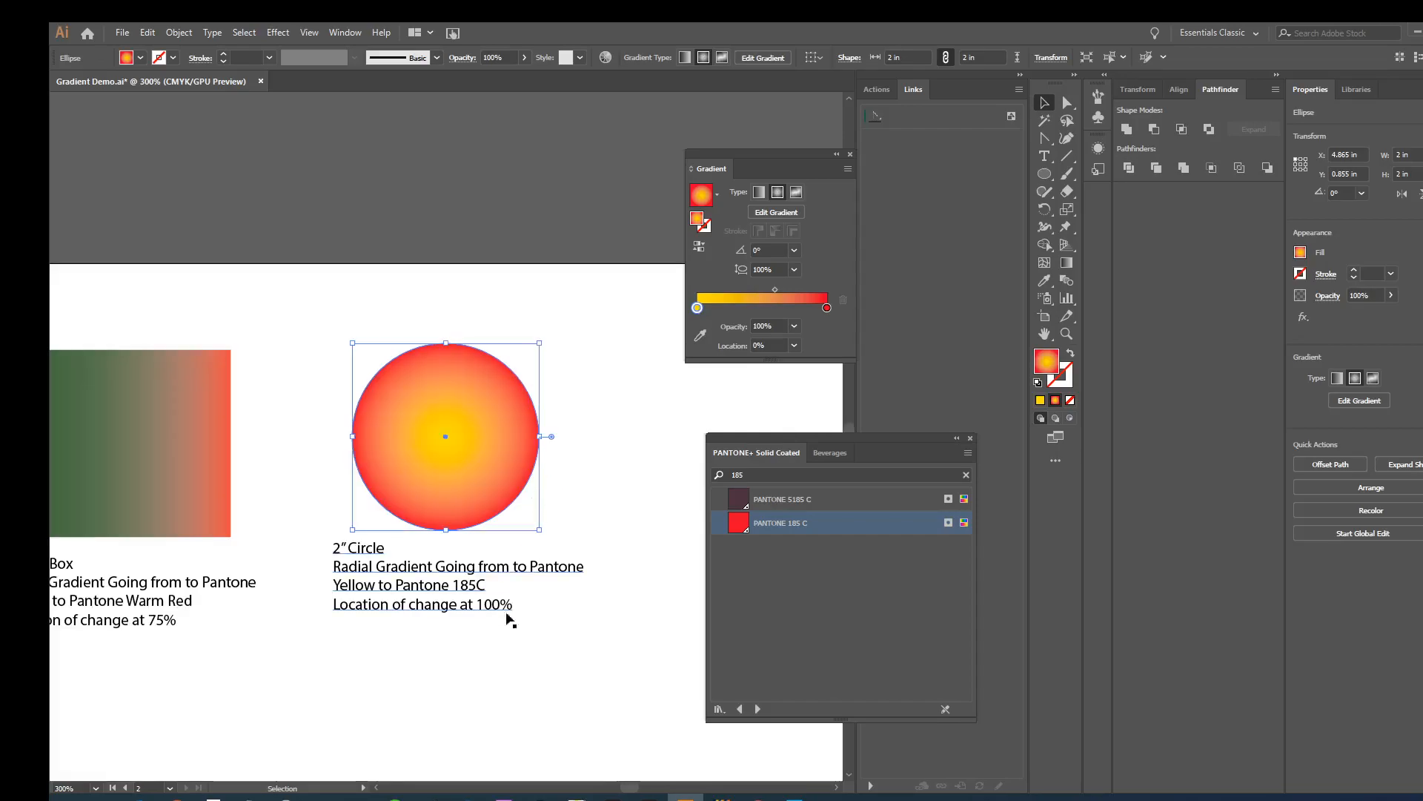
{"action": "left_click_drag", "start_coordinate": [556, 625], "coordinate": [492, 638]}
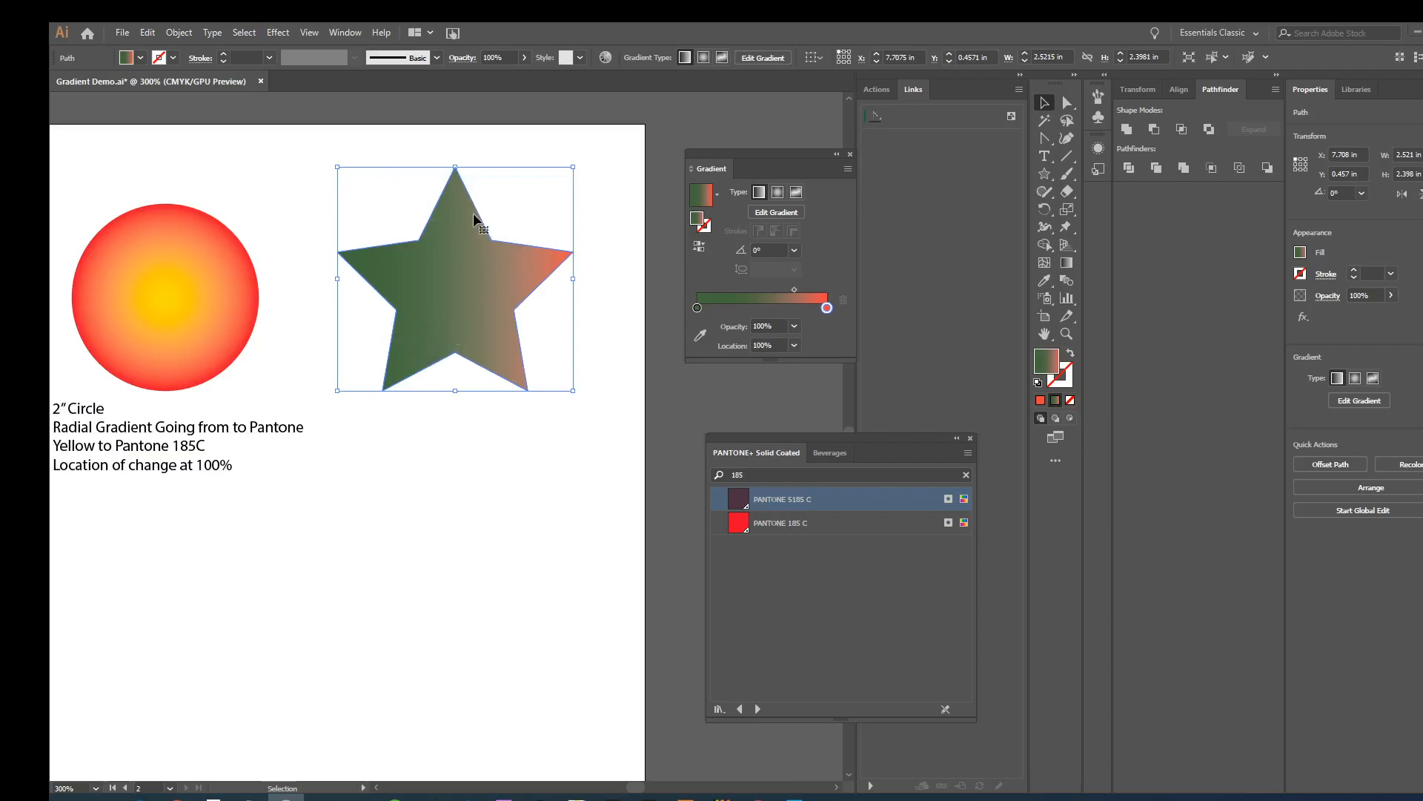
{"action": "left_click", "coordinate": [179, 33]}
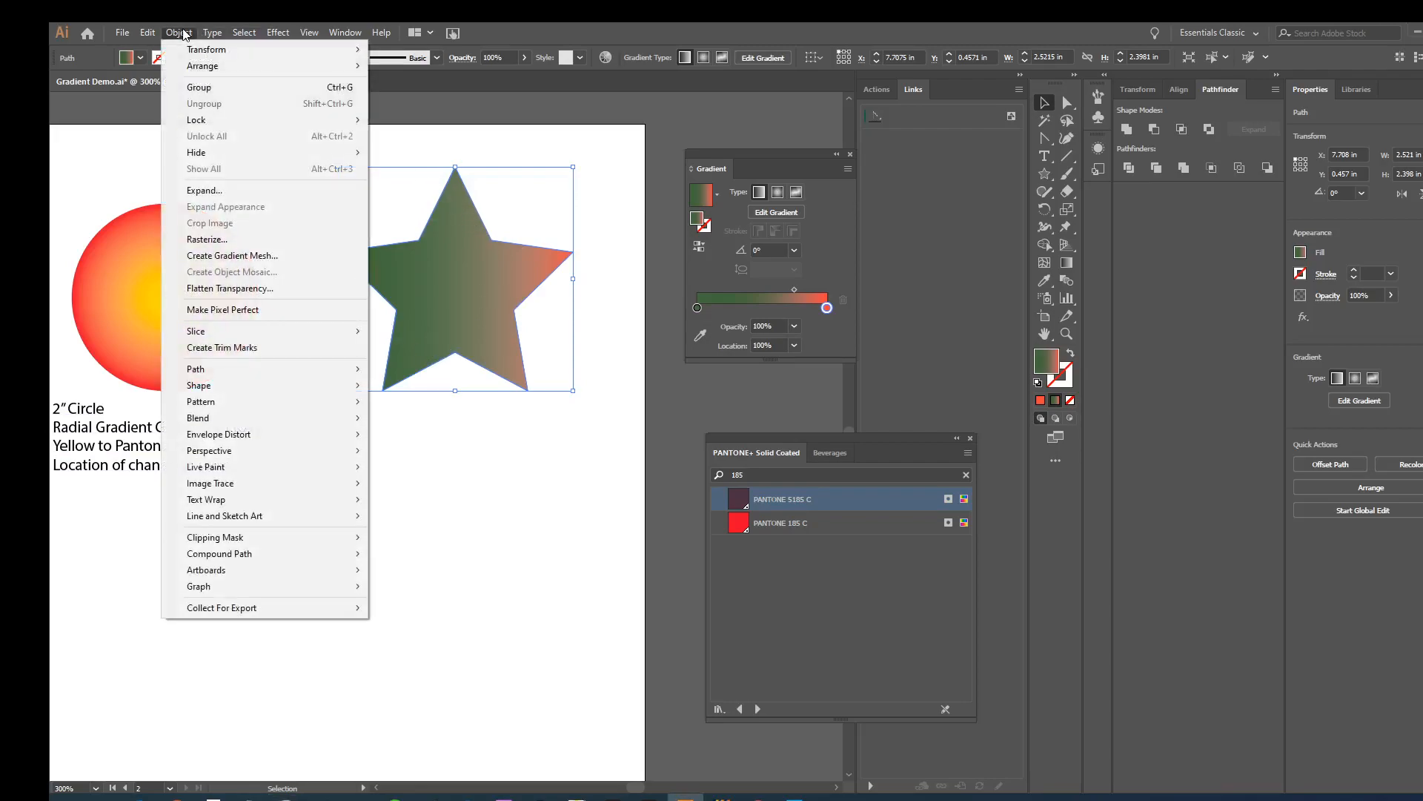
{"action": "left_click", "coordinate": [202, 255]}
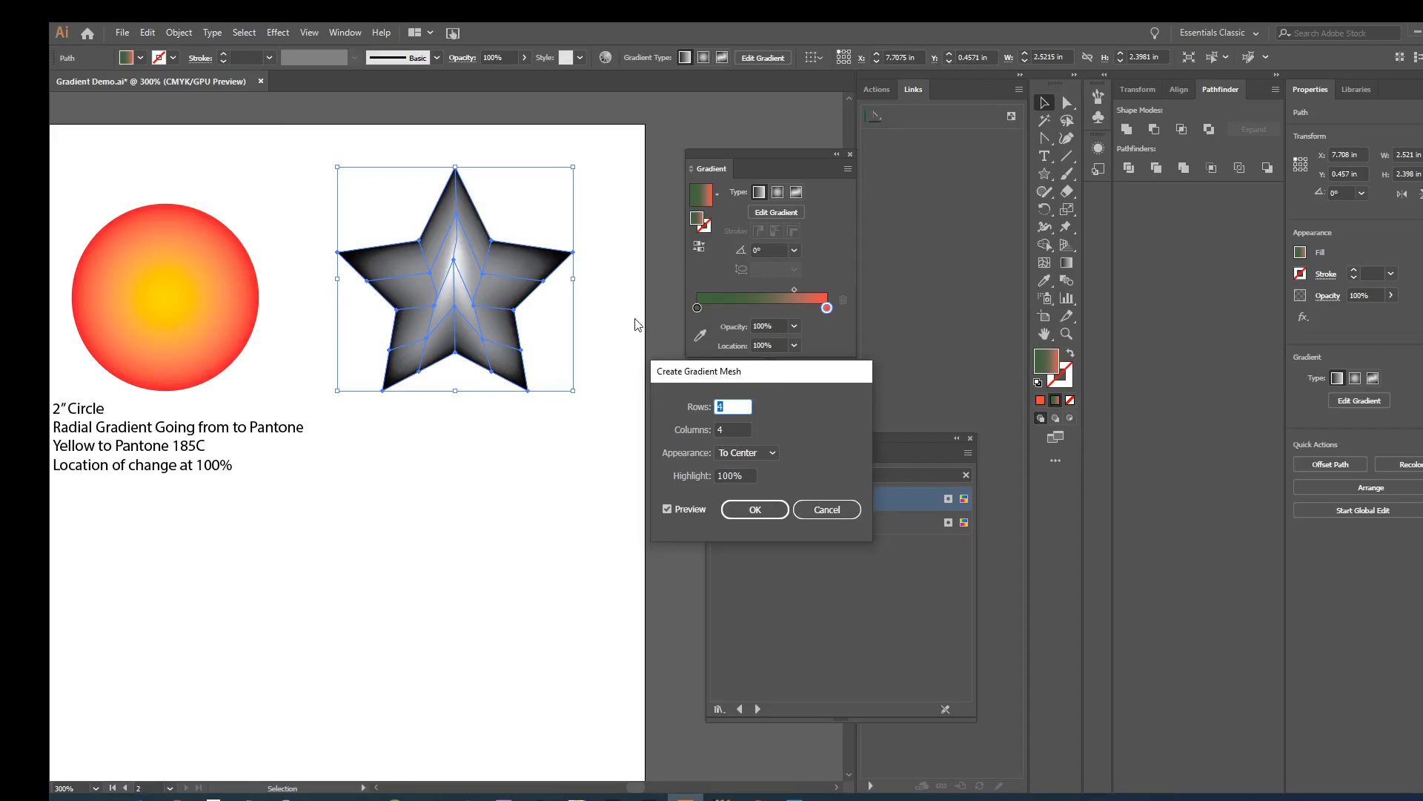
{"action": "left_click", "coordinate": [757, 509]}
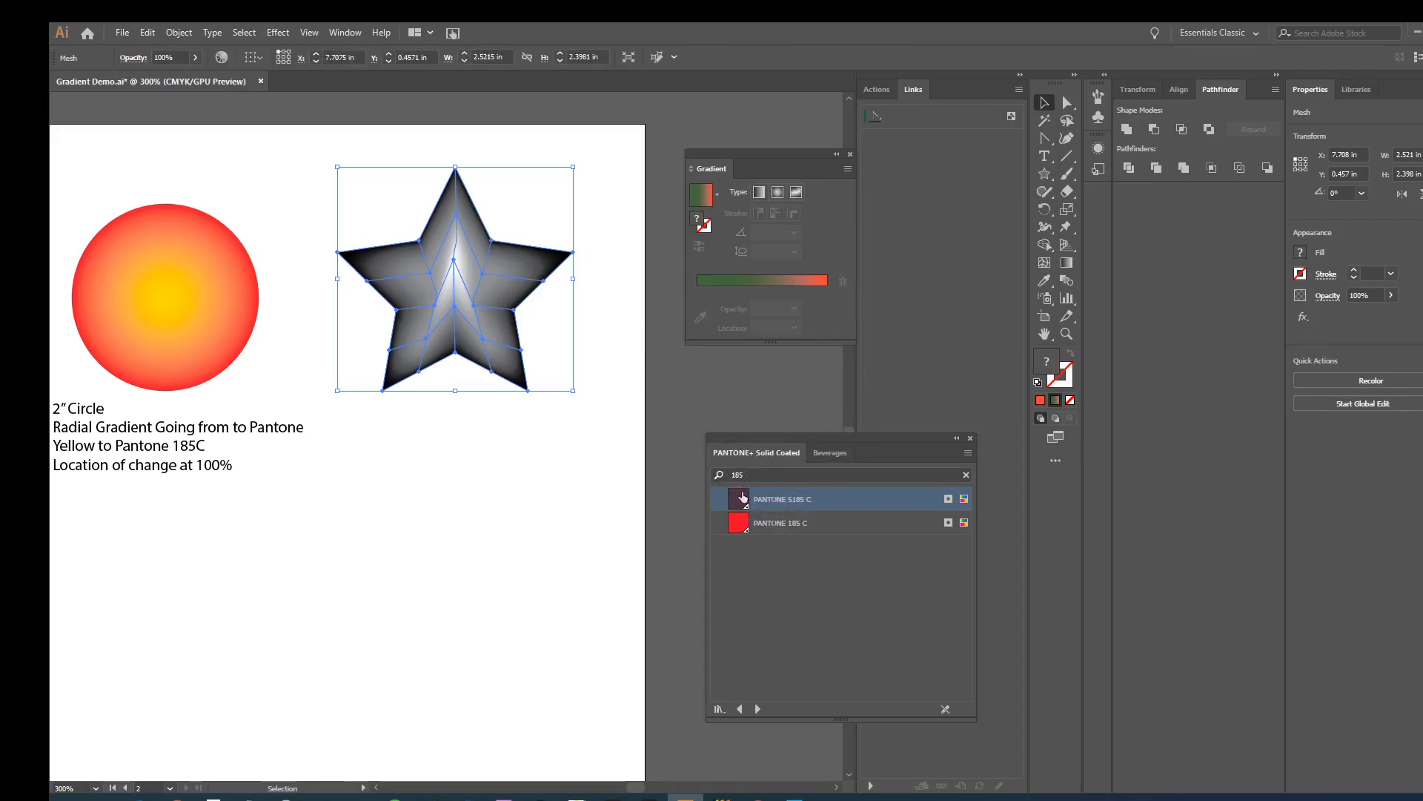
- Color mesh points on both sides of the star's middle with PANTONE 5185 C and one near its upper tip with PANTONE 185 C
{"action": "left_click_drag", "start_coordinate": [742, 504], "coordinate": [509, 334]}
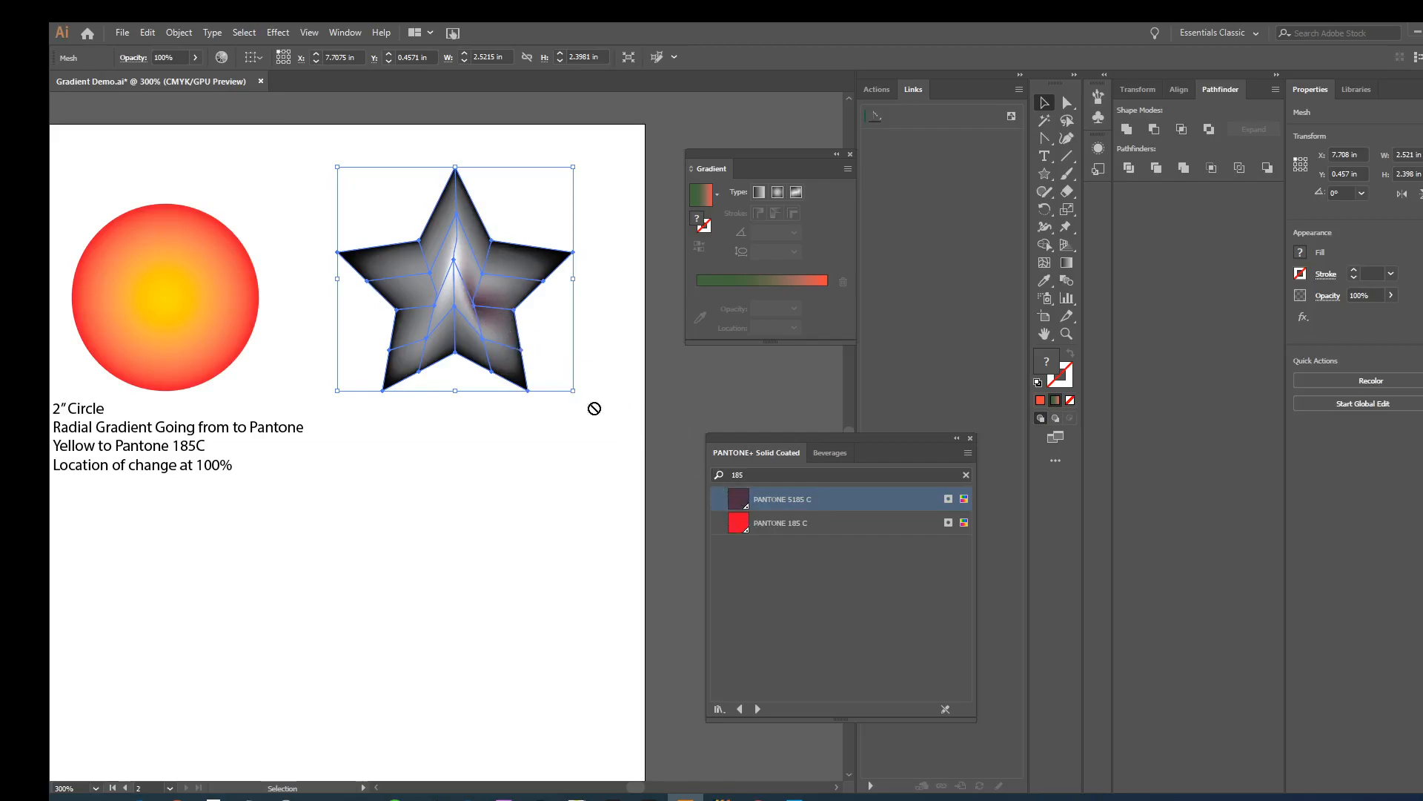
{"action": "left_click_drag", "start_coordinate": [478, 317], "coordinate": [454, 309]}
{"action": "left_click_drag", "start_coordinate": [745, 504], "coordinate": [453, 310]}
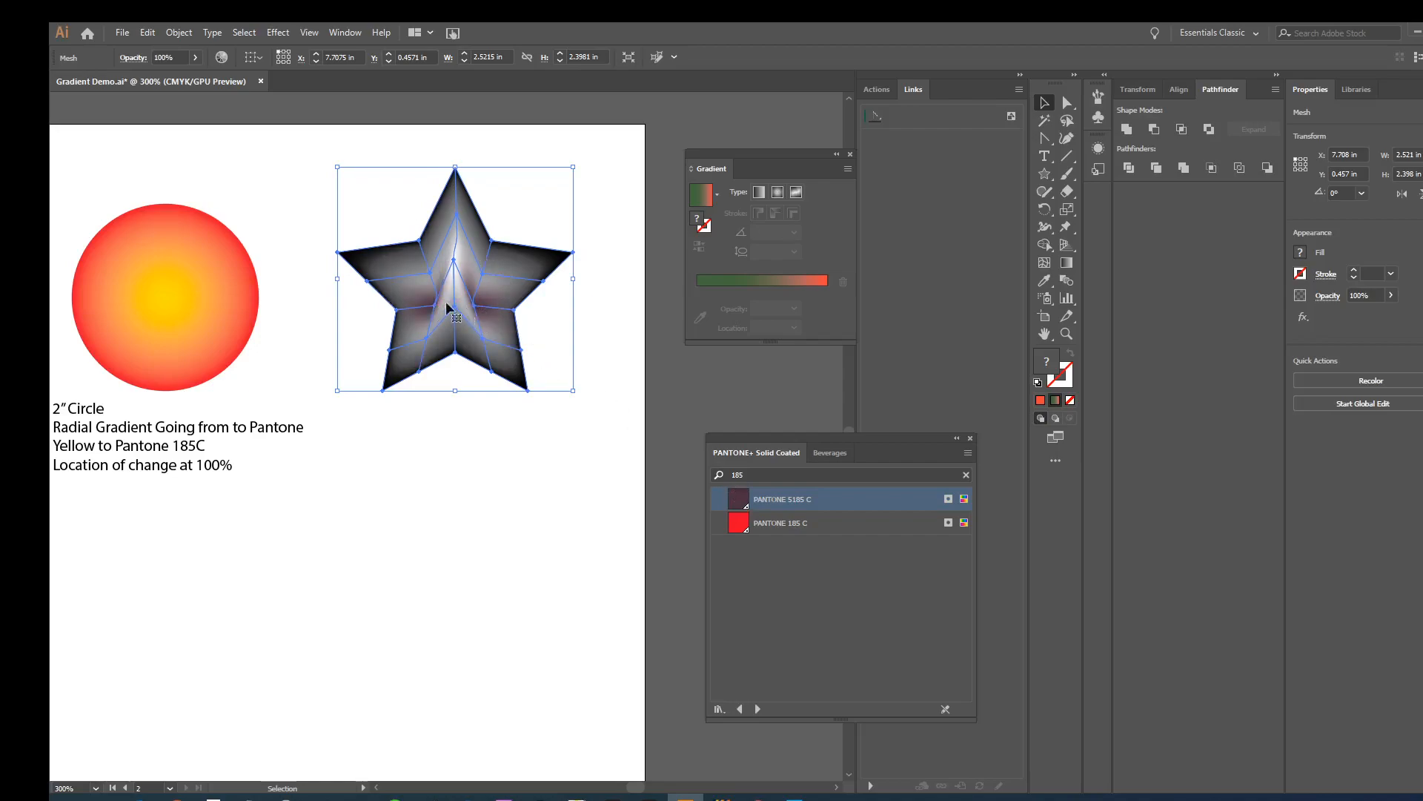
{"action": "left_click_drag", "start_coordinate": [739, 529], "coordinate": [457, 214]}
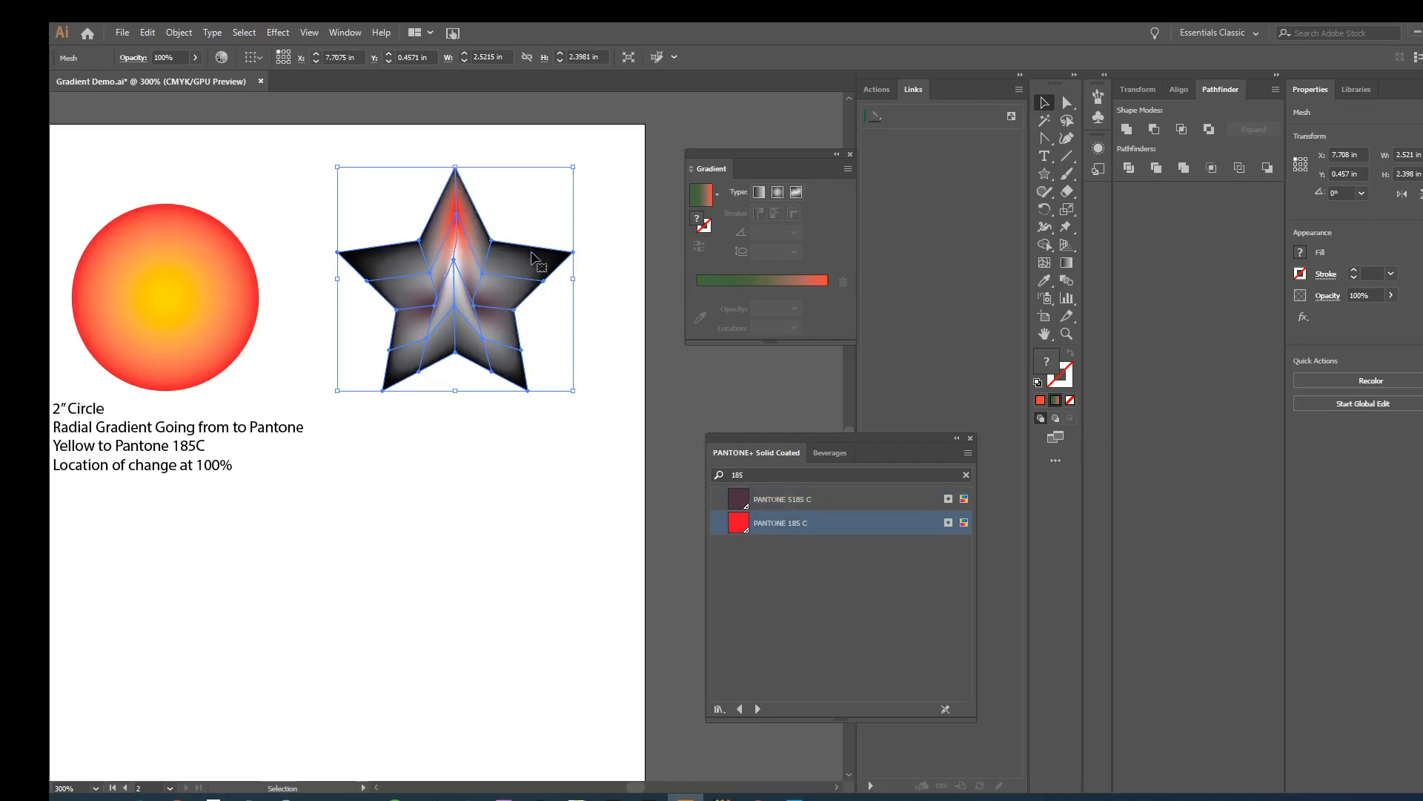
{"action": "left_click", "coordinate": [511, 479]}
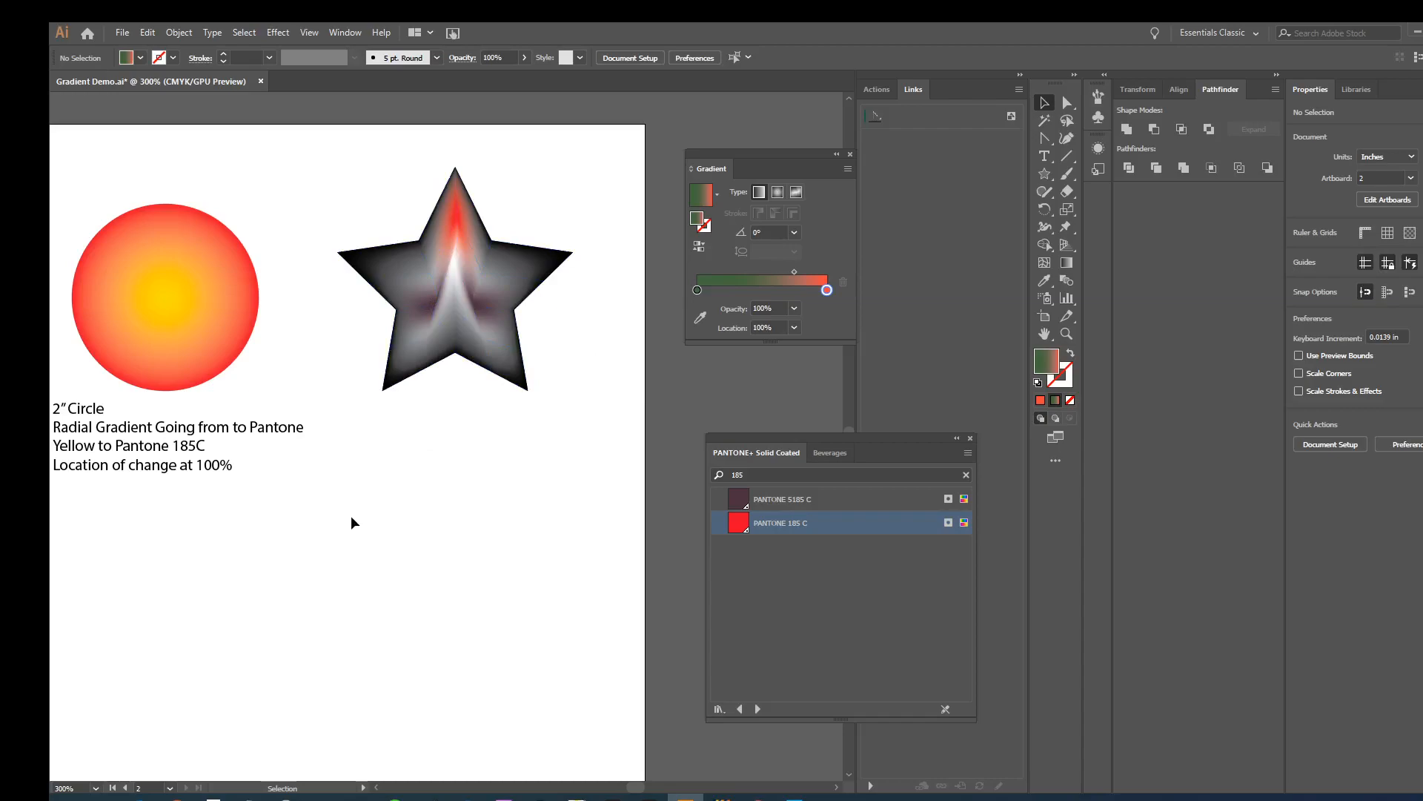
- Copy the Gradient Mesh caption from the first artboard and place it centered beneath the star
{"action": "left_click_drag", "start_coordinate": [307, 508], "coordinate": [779, 492]}
{"action": "left_click_drag", "start_coordinate": [296, 480], "coordinate": [744, 481]}
{"action": "left_click_drag", "start_coordinate": [397, 447], "coordinate": [56, 457]}
{"action": "left_click", "coordinate": [245, 444]}
{"action": "left_click_drag", "start_coordinate": [556, 464], "coordinate": [178, 475]}
{"action": "left_click_drag", "start_coordinate": [493, 432], "coordinate": [270, 432]}
{"action": "left_click", "coordinate": [482, 457]}
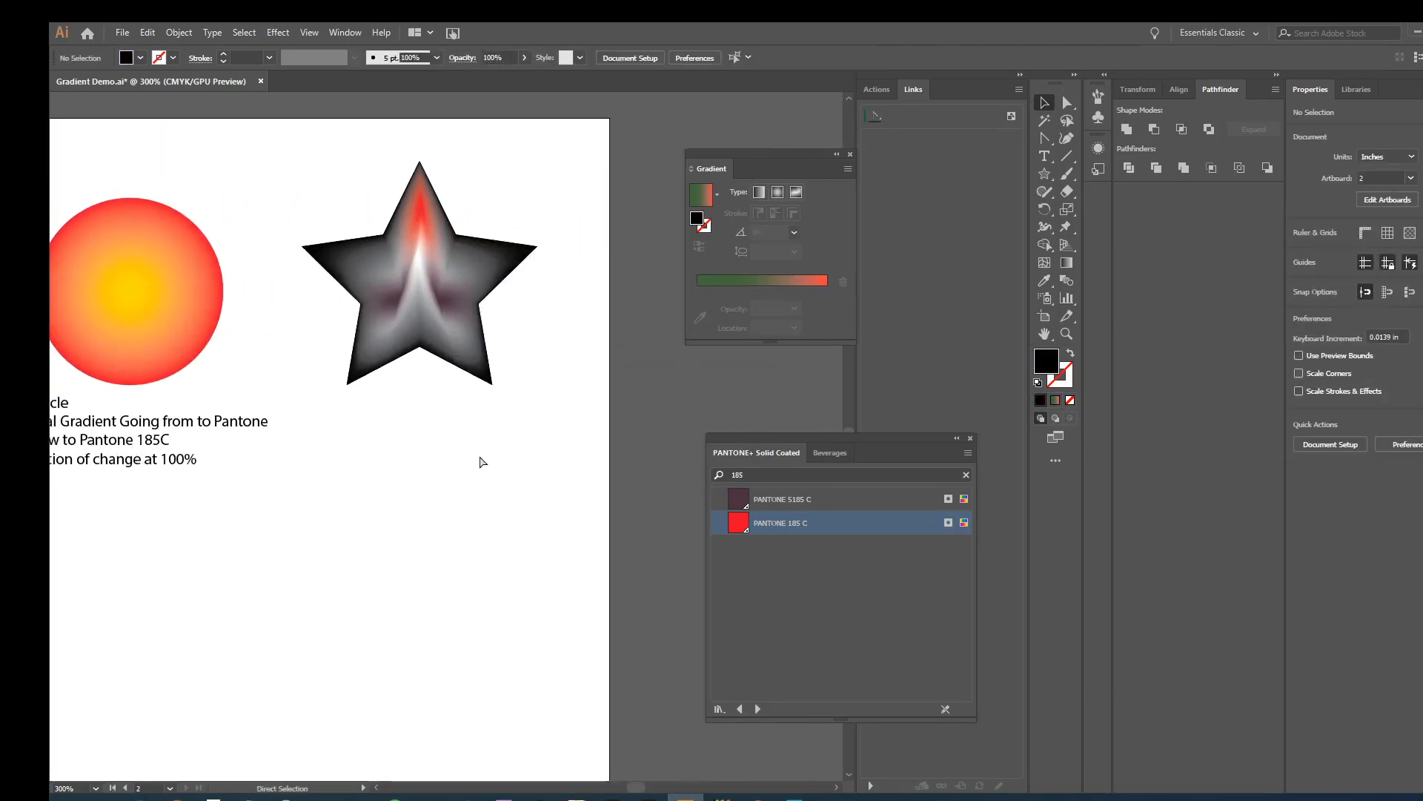
{"action": "type", "text": "Gradient Mesh Draw shape, Object->Create Gadient Mesh"}
{"action": "left_click_drag", "start_coordinate": [449, 452], "coordinate": [420, 445]}
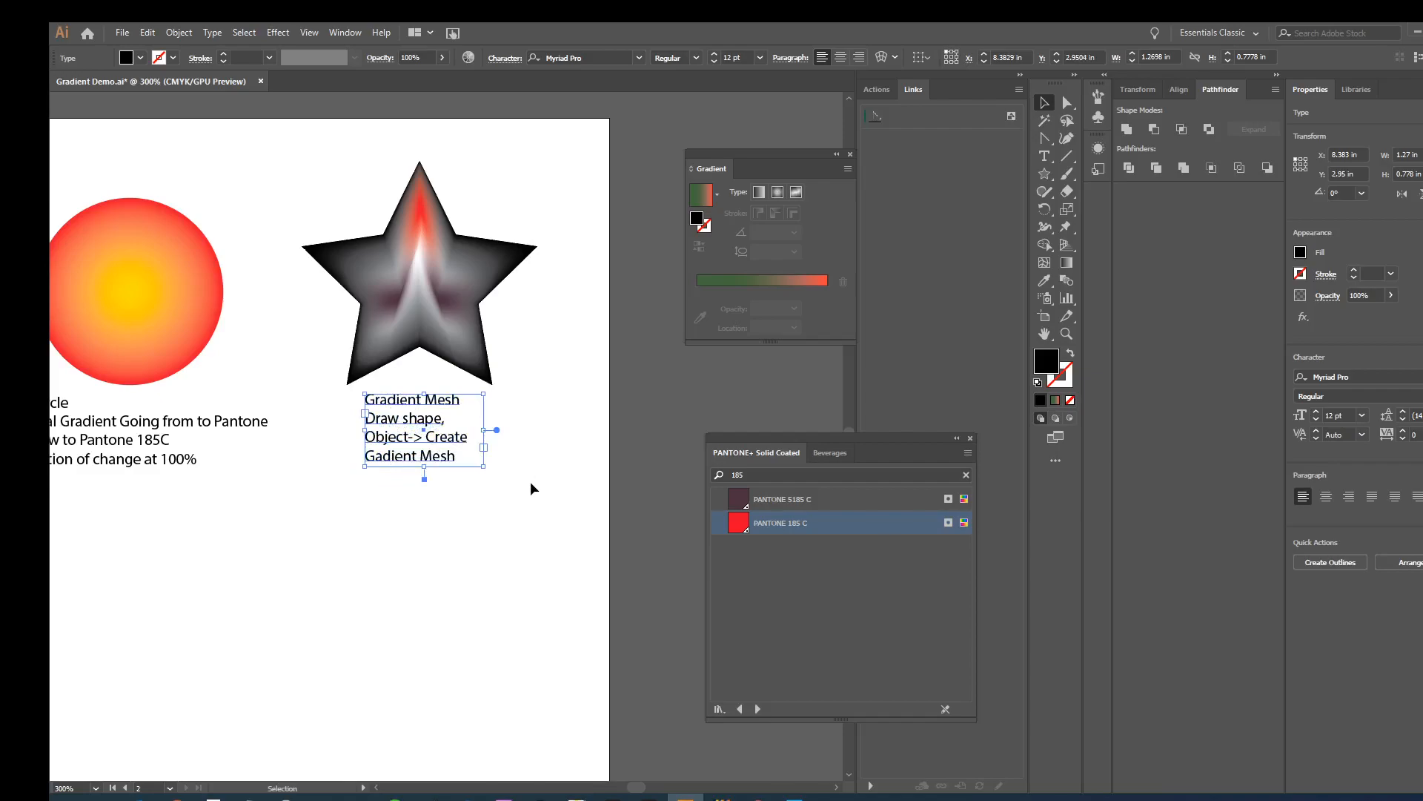
{"action": "left_click", "coordinate": [530, 482]}
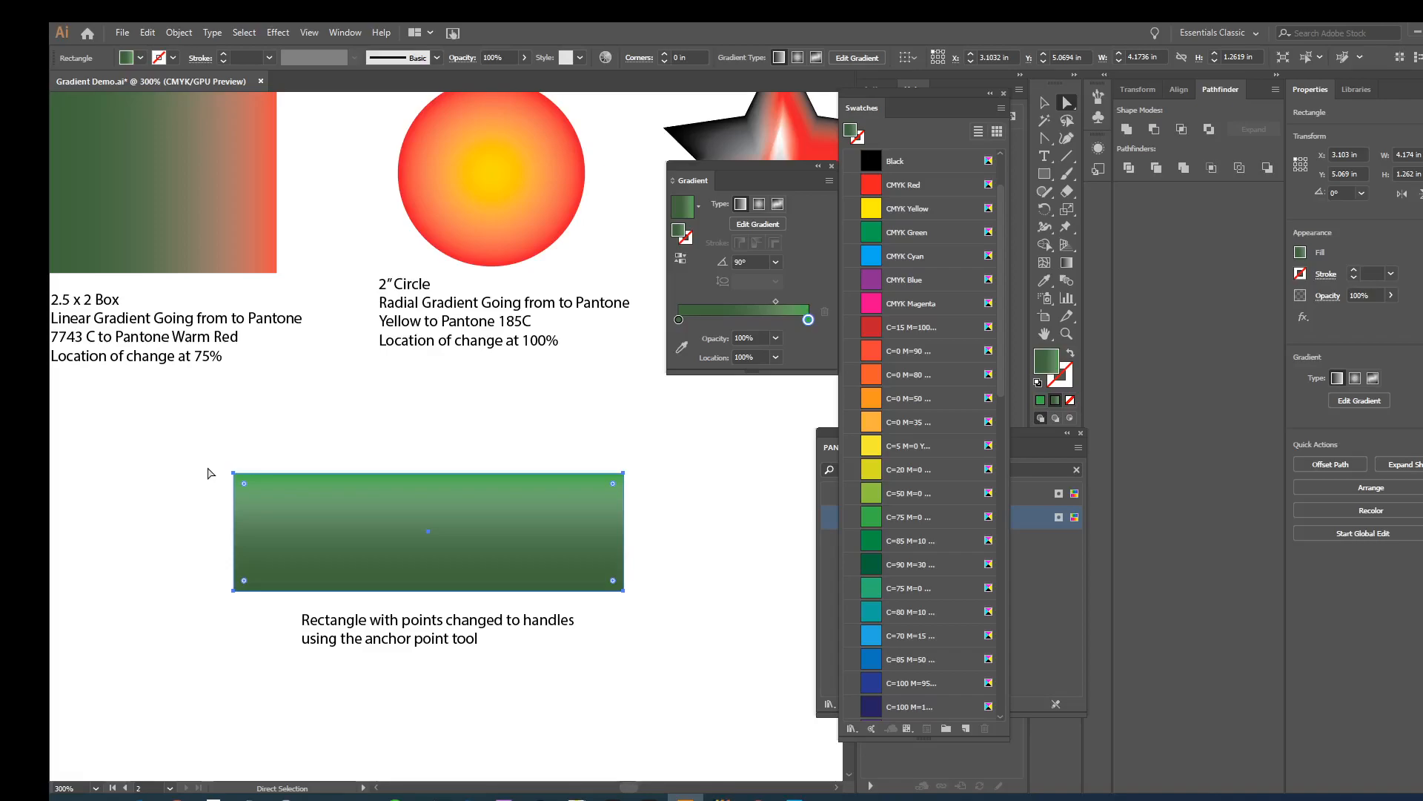
- Reshape the green gradient rectangle by pulling its upper-left corner point outward and shifting its right edge slightly outward
{"action": "left_click_drag", "start_coordinate": [233, 473], "coordinate": [195, 463]}
{"action": "left_click", "coordinate": [254, 467]}
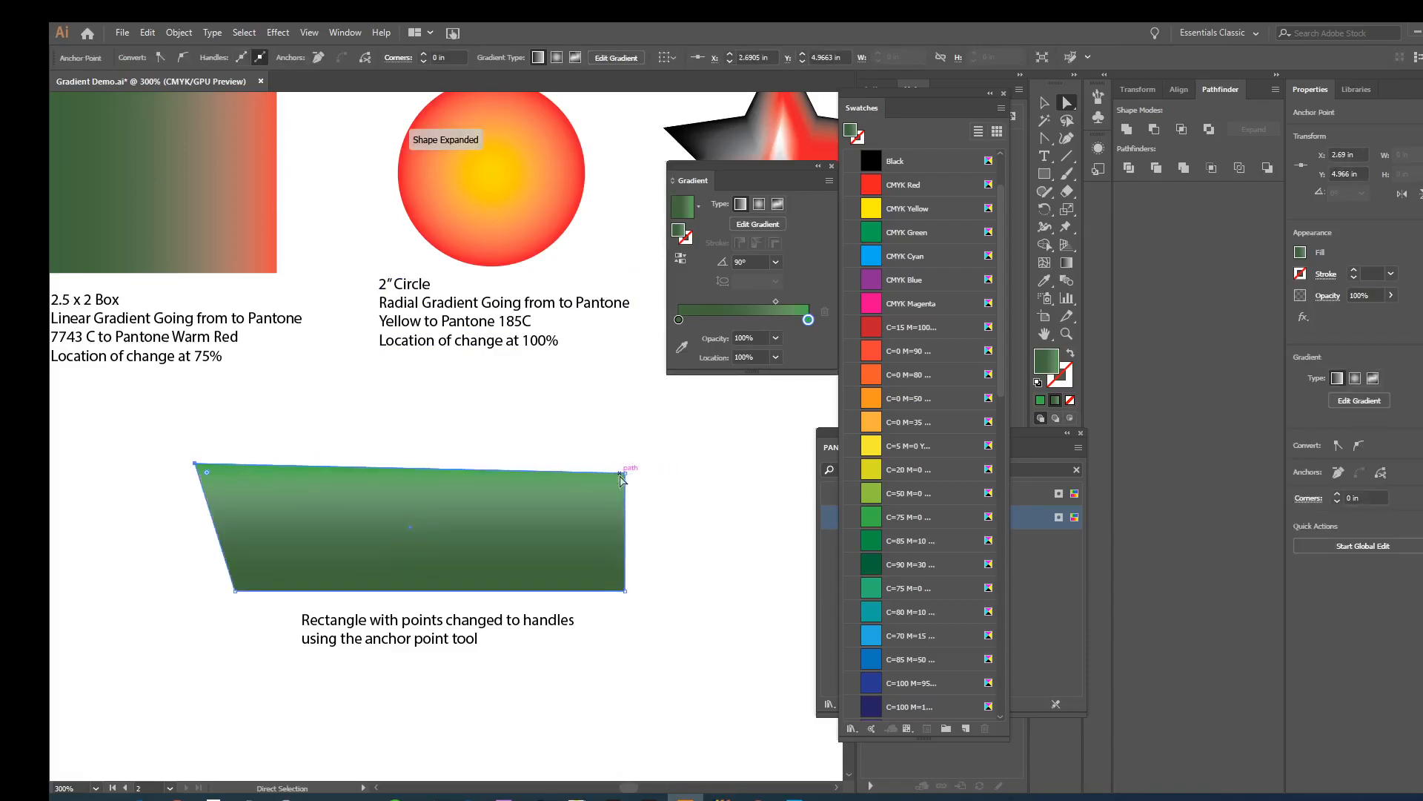
{"action": "left_click_drag", "start_coordinate": [627, 478], "coordinate": [644, 474]}
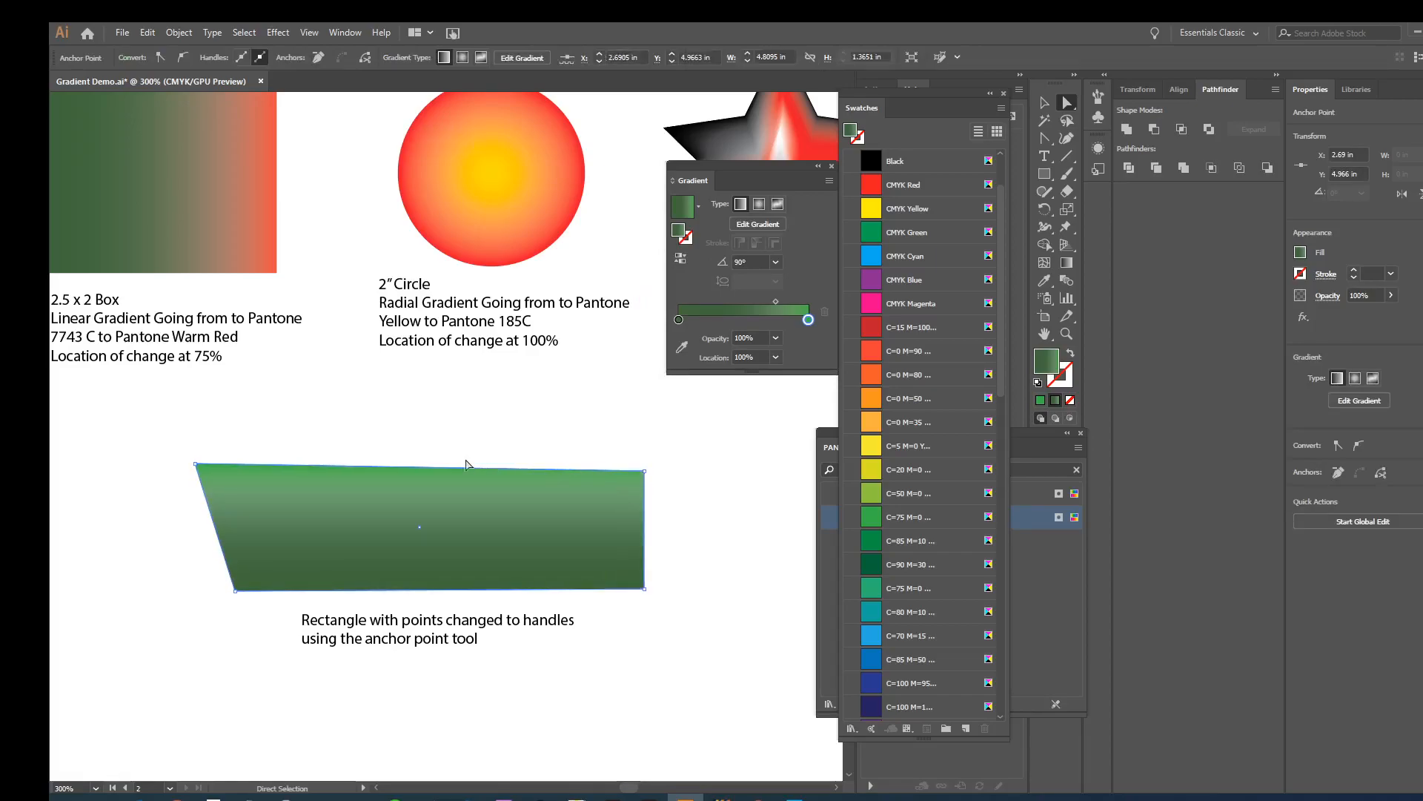
- Shift the green rectangle's top edge slightly and convert its two upper corners to smooth curves with the Anchor Point tool
{"action": "mouse_move", "coordinate": [440, 469]}
{"action": "left_mouse_down"}
{"action": "mouse_move", "coordinate": [438, 448]}
{"action": "mouse_move", "coordinate": [435, 465]}
{"action": "left_mouse_up"}
{"action": "left_click_drag", "start_coordinate": [1045, 138], "coordinate": [1082, 198]}
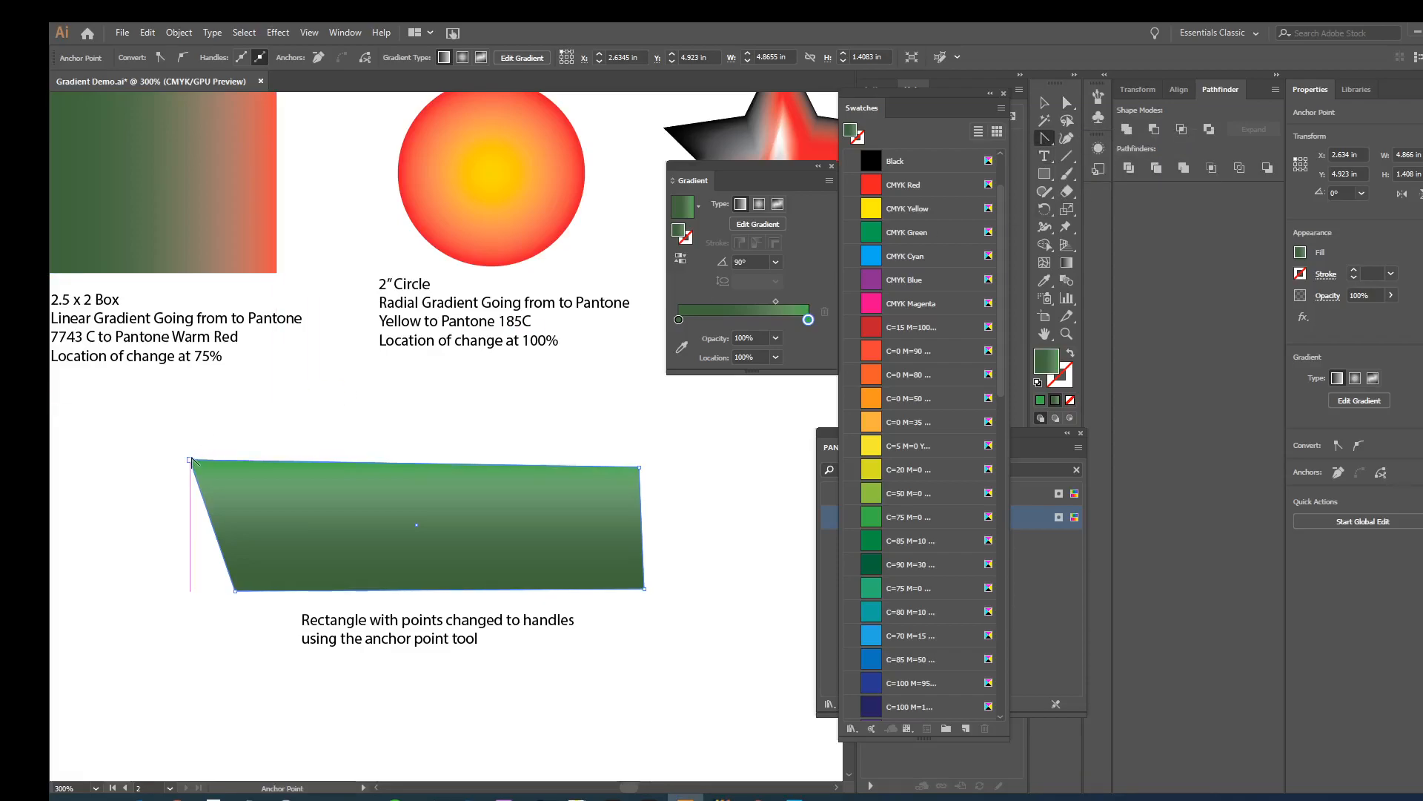
{"action": "left_click_drag", "start_coordinate": [190, 461], "coordinate": [250, 411]}
{"action": "left_click_drag", "start_coordinate": [639, 469], "coordinate": [687, 546]}
- Curve the green shape's lower-right corner slightly and adjust the upper corners' direction handles with the Anchor Point tool for a taller, rounder top
{"action": "left_click_drag", "start_coordinate": [1046, 139], "coordinate": [1068, 160]}
{"action": "left_click", "coordinate": [1112, 138]}
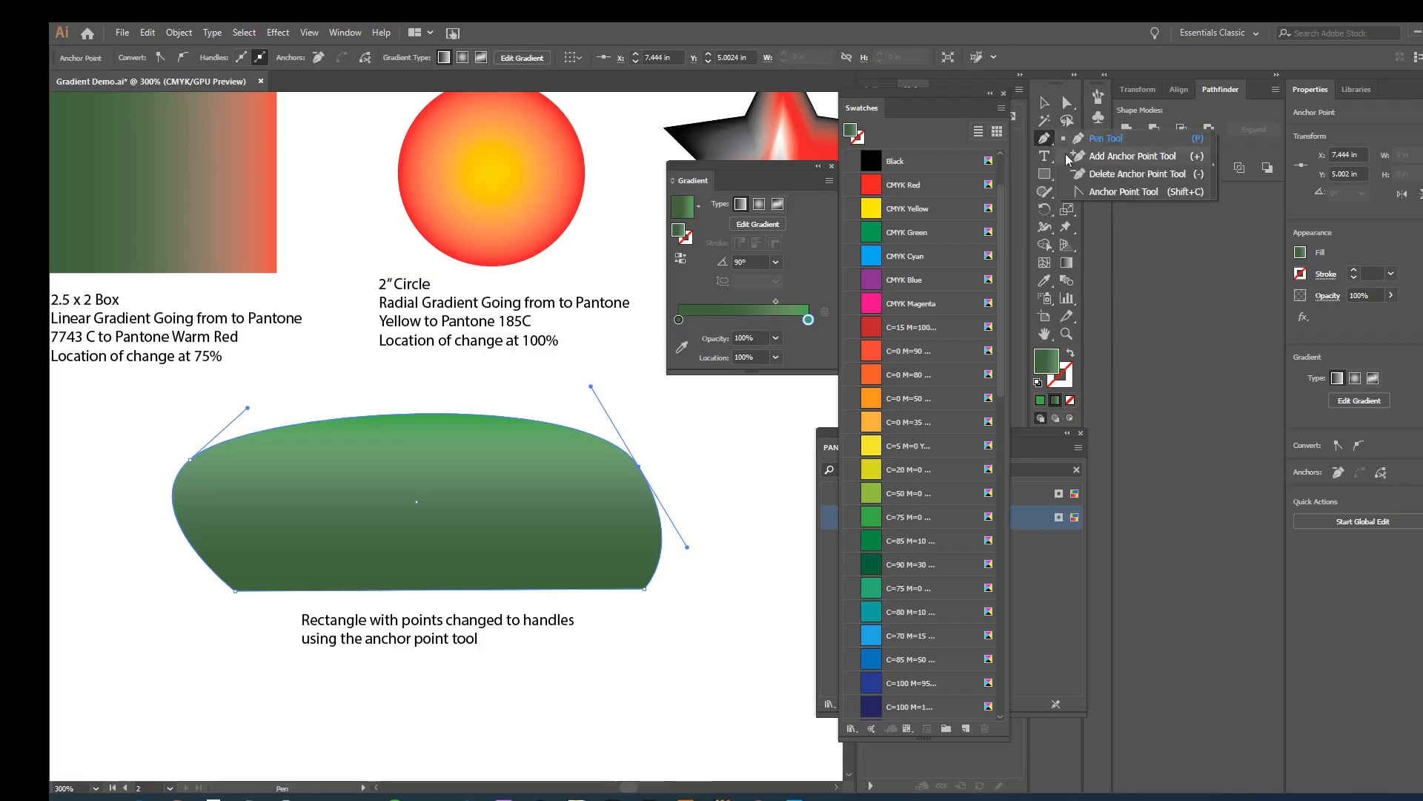
{"action": "left_click", "coordinate": [1081, 192]}
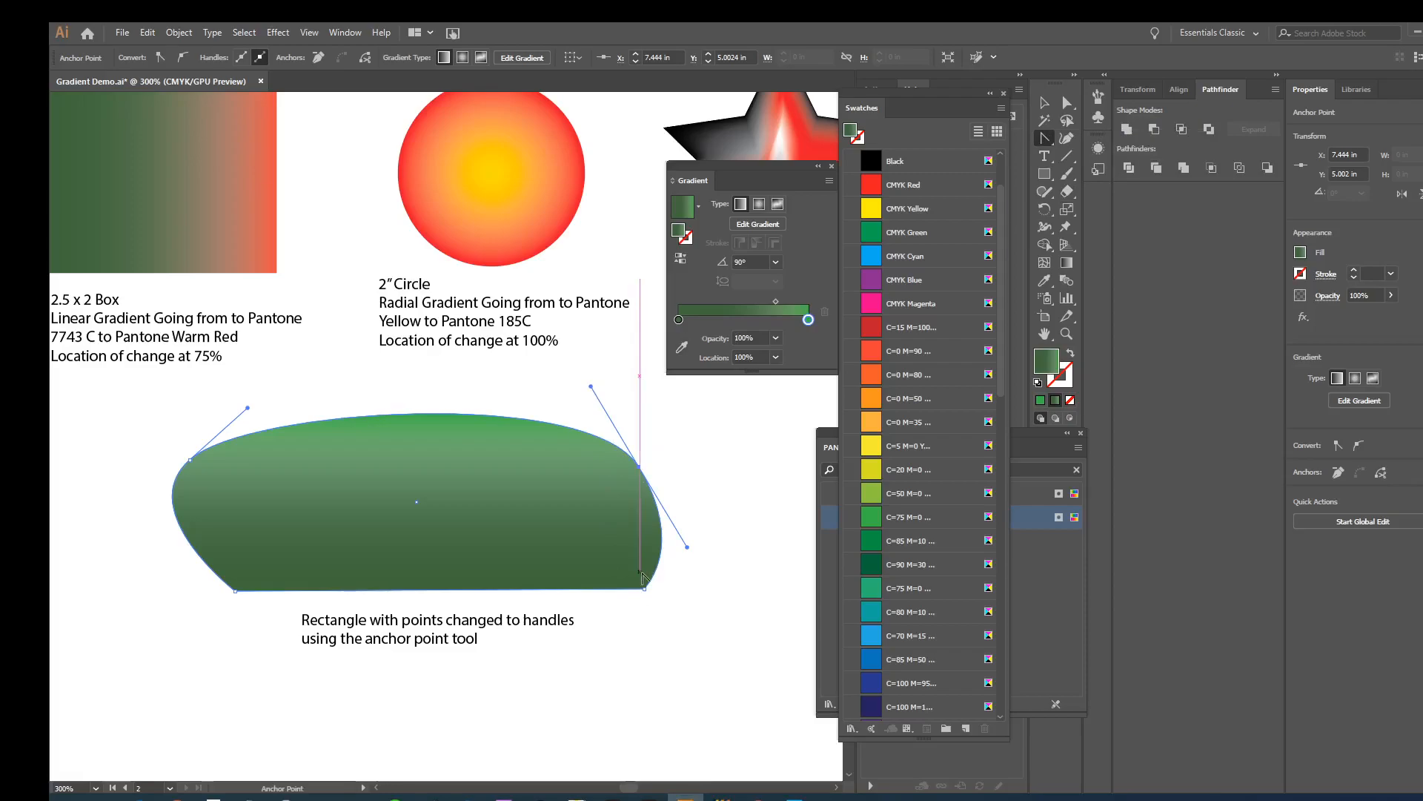
{"action": "mouse_move", "coordinate": [643, 591]}
{"action": "left_mouse_down"}
{"action": "mouse_move", "coordinate": [625, 596]}
{"action": "mouse_move", "coordinate": [662, 580]}
{"action": "left_mouse_up"}
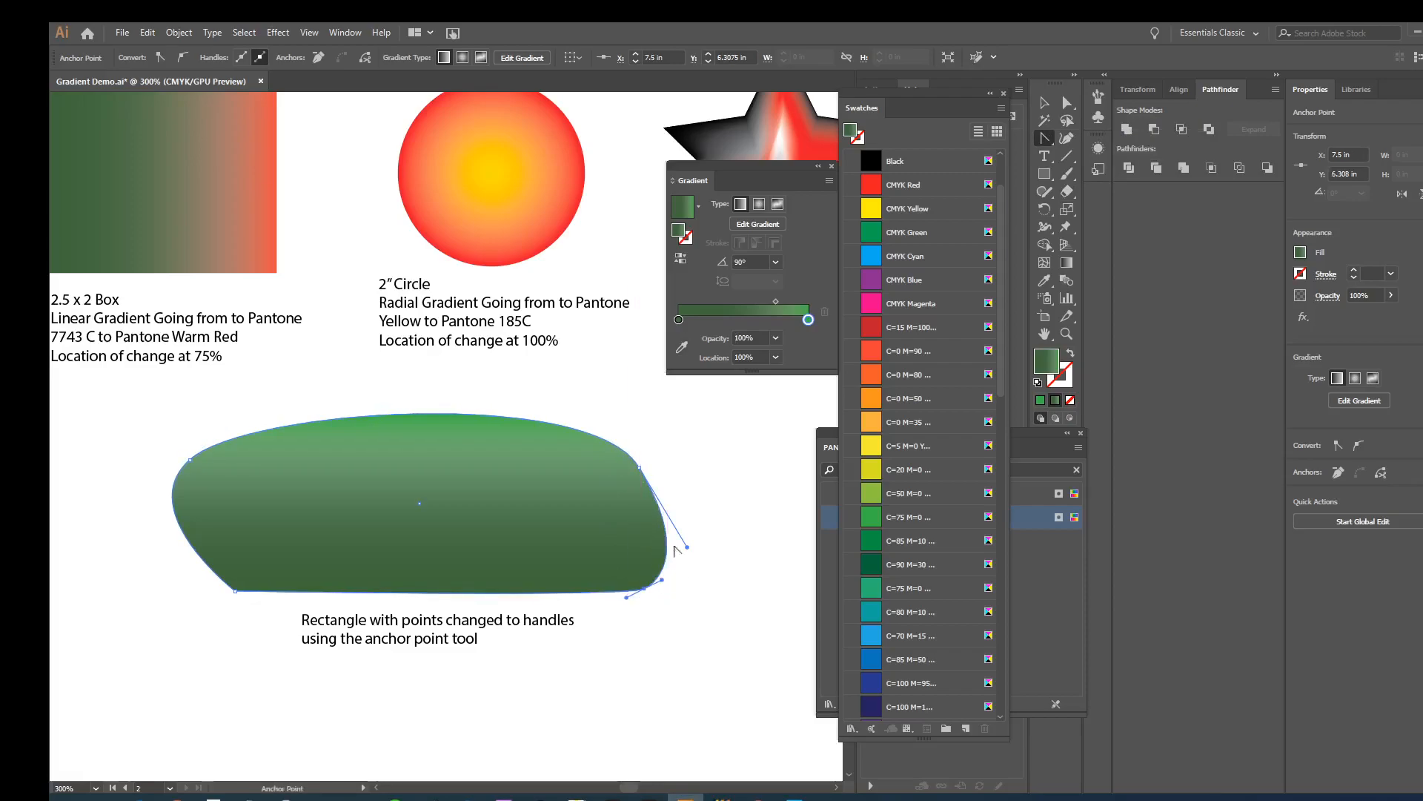
{"action": "left_click", "coordinate": [640, 465]}
{"action": "left_click_drag", "start_coordinate": [638, 469], "coordinate": [670, 488]}
{"action": "left_click_drag", "start_coordinate": [608, 445], "coordinate": [605, 376]}
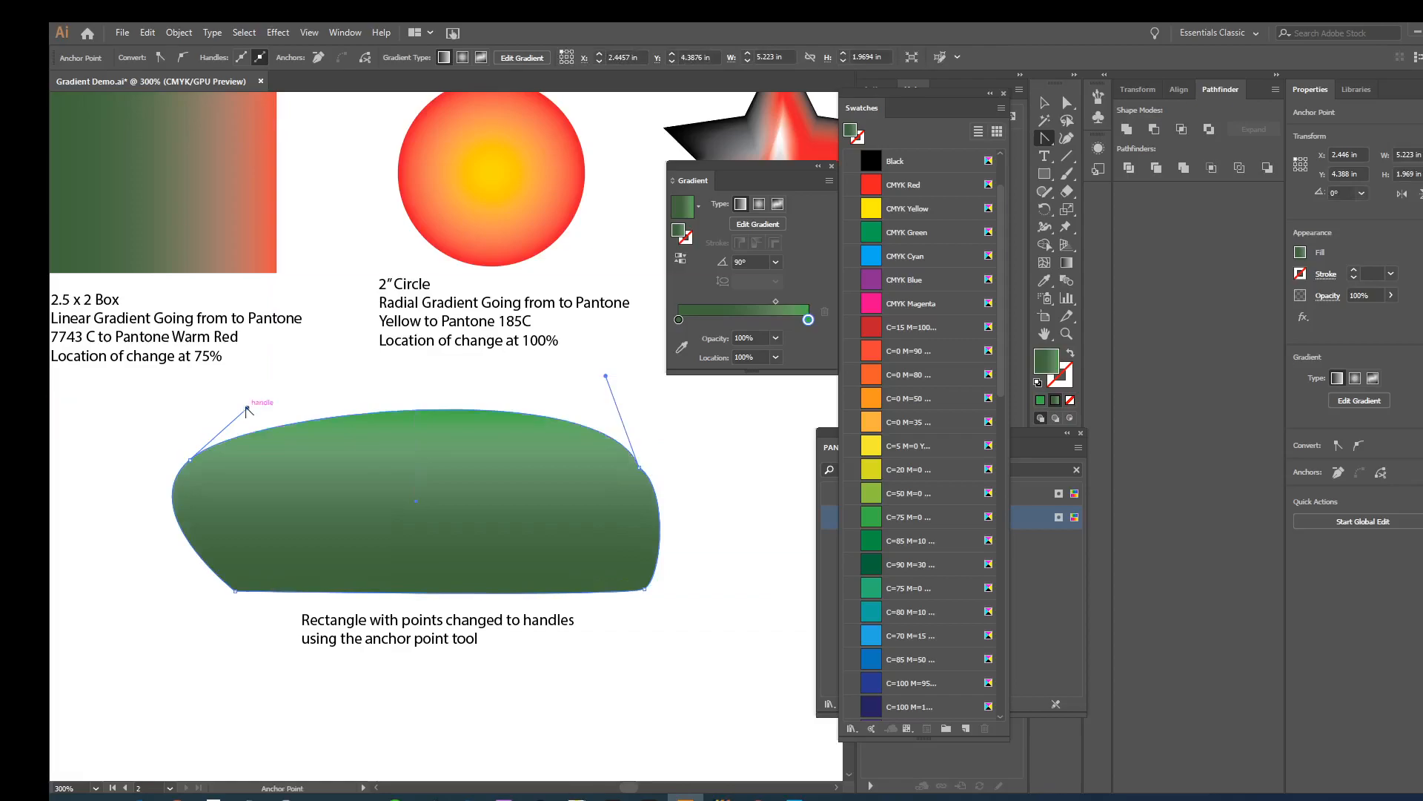
{"action": "left_click_drag", "start_coordinate": [248, 408], "coordinate": [244, 385]}
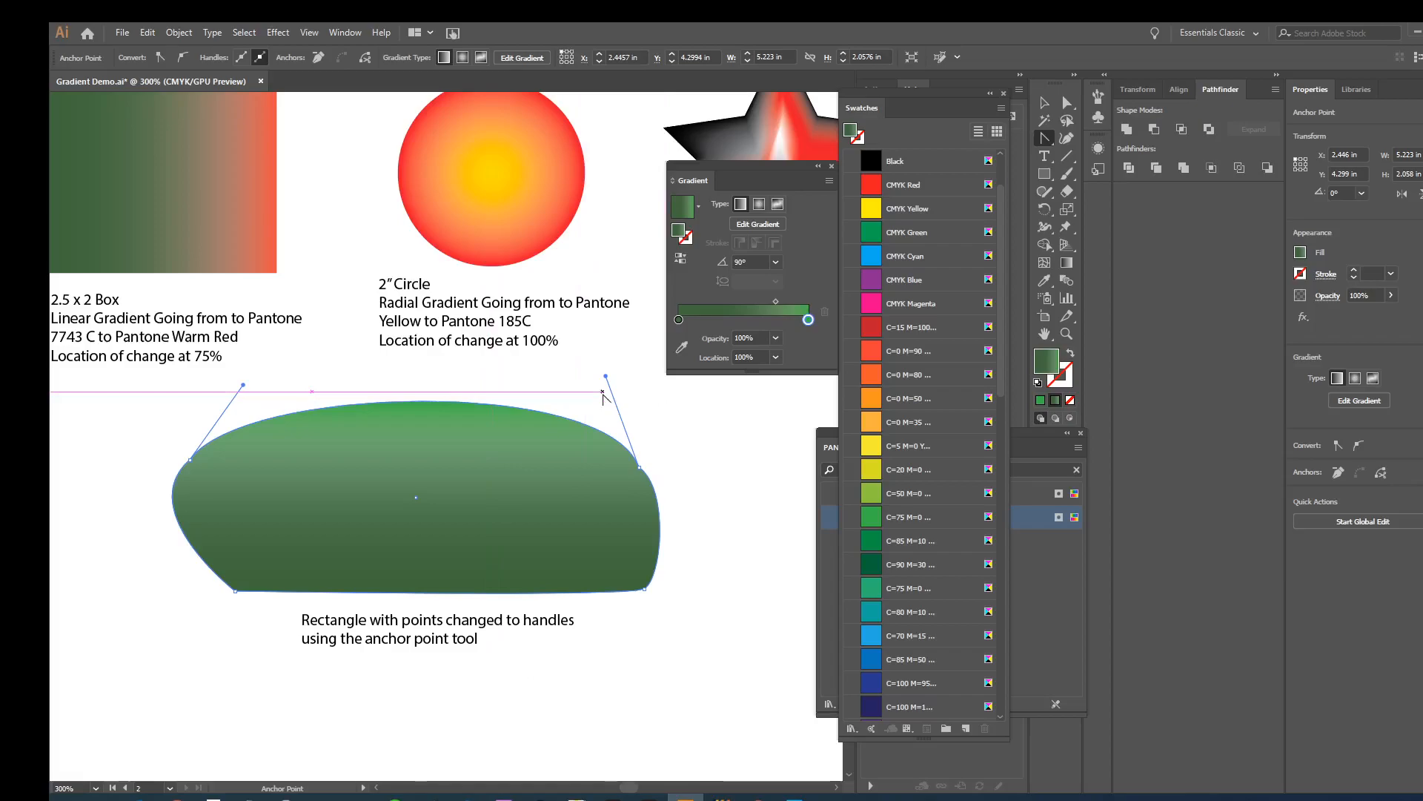
- Copy the Anchor Point tool icon image from the first artboard and place it beside the end of the rectangle caption on the second
{"action": "key", "text": "space"}
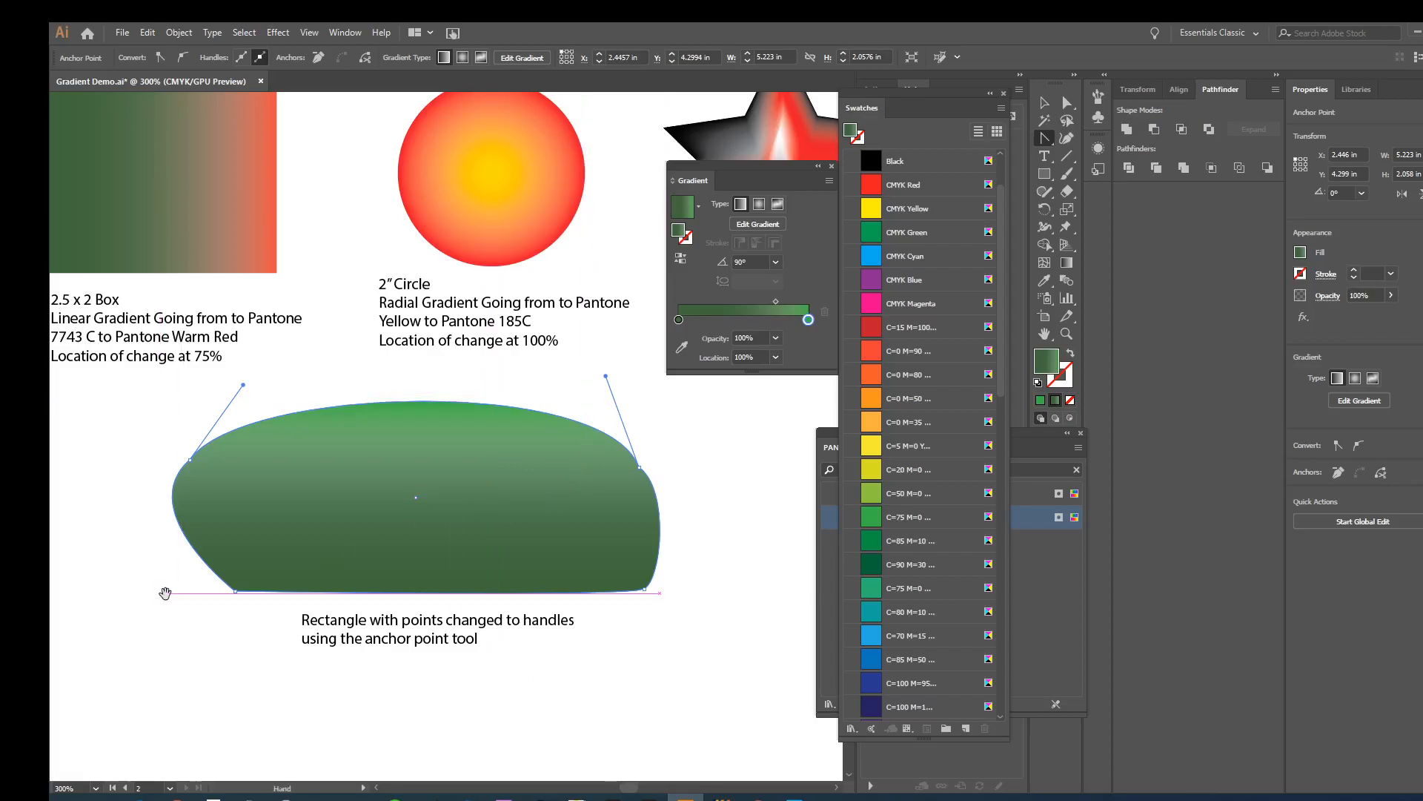
{"action": "left_click_drag", "start_coordinate": [165, 593], "coordinate": [613, 581]}
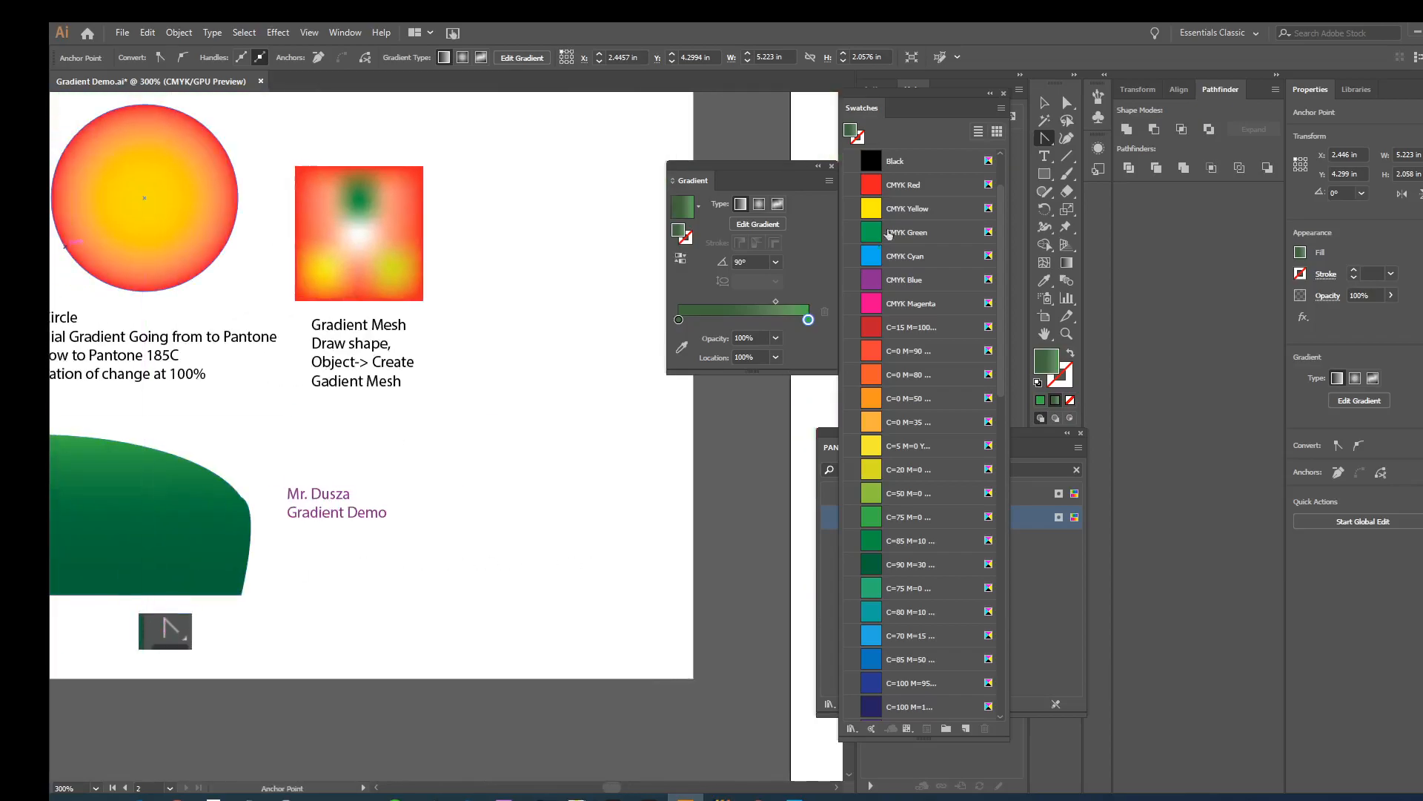
{"action": "left_click", "coordinate": [1044, 102]}
{"action": "left_click", "coordinate": [165, 630]}
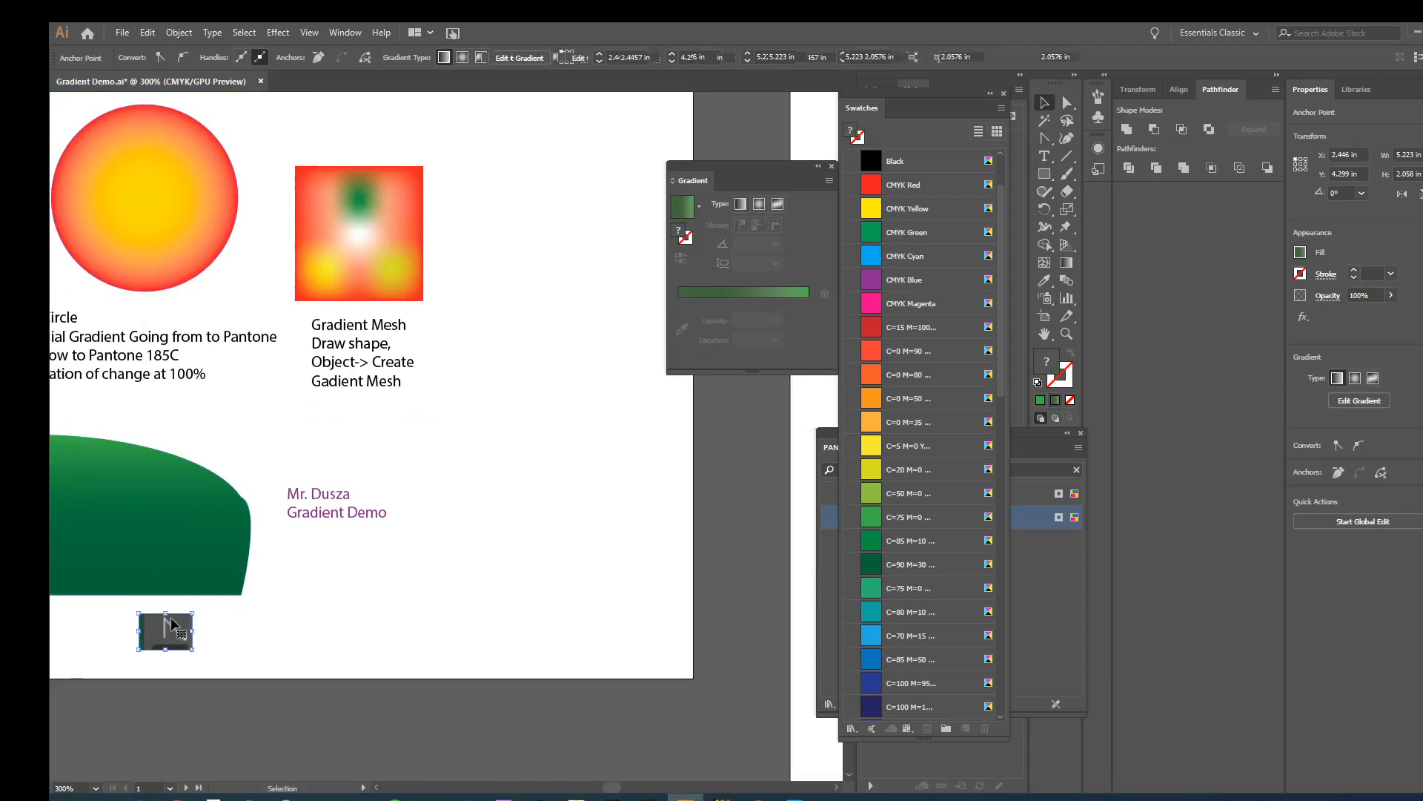
{"action": "left_click_drag", "start_coordinate": [524, 620], "coordinate": [20, 554]}
{"action": "key", "text": "ctrl+v"}
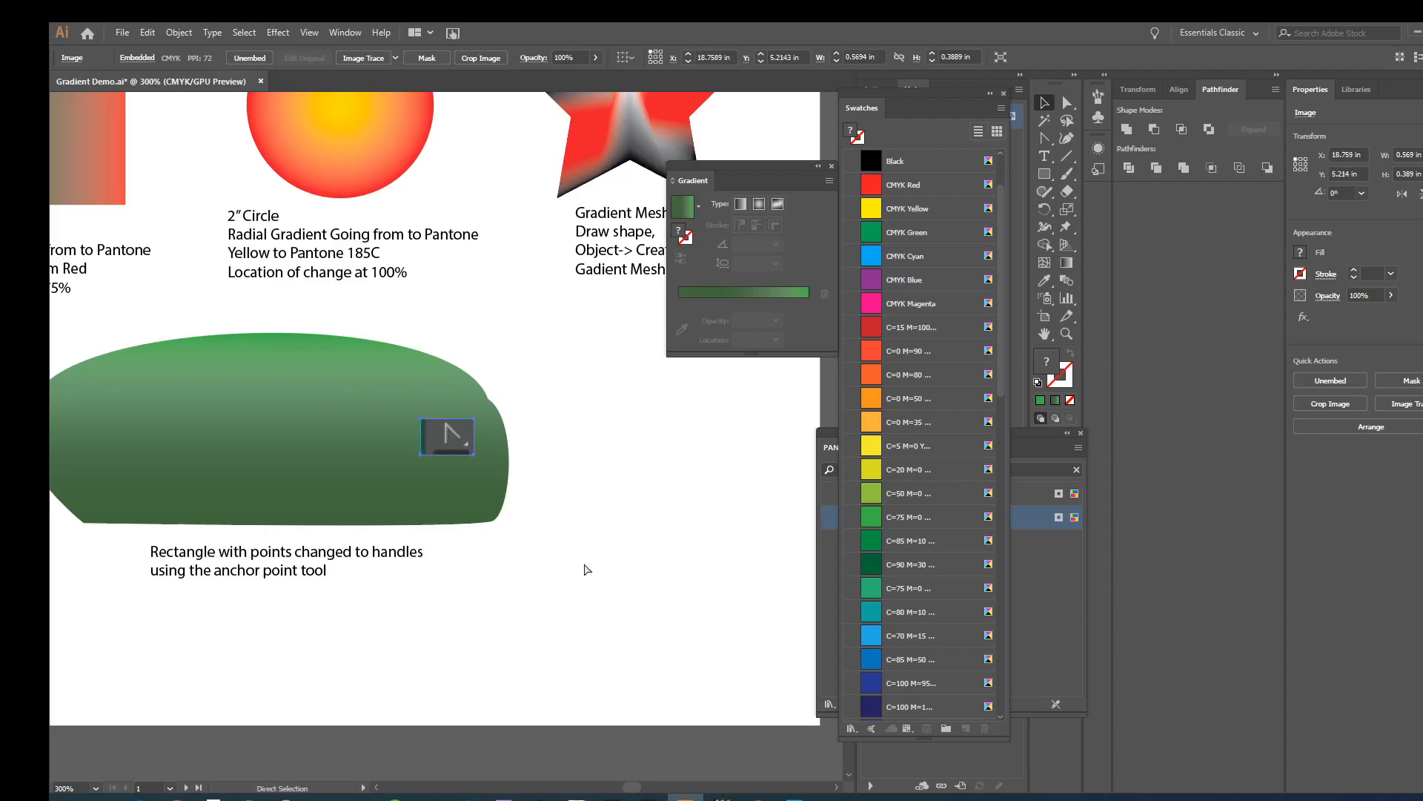
{"action": "left_click_drag", "start_coordinate": [447, 443], "coordinate": [363, 593]}
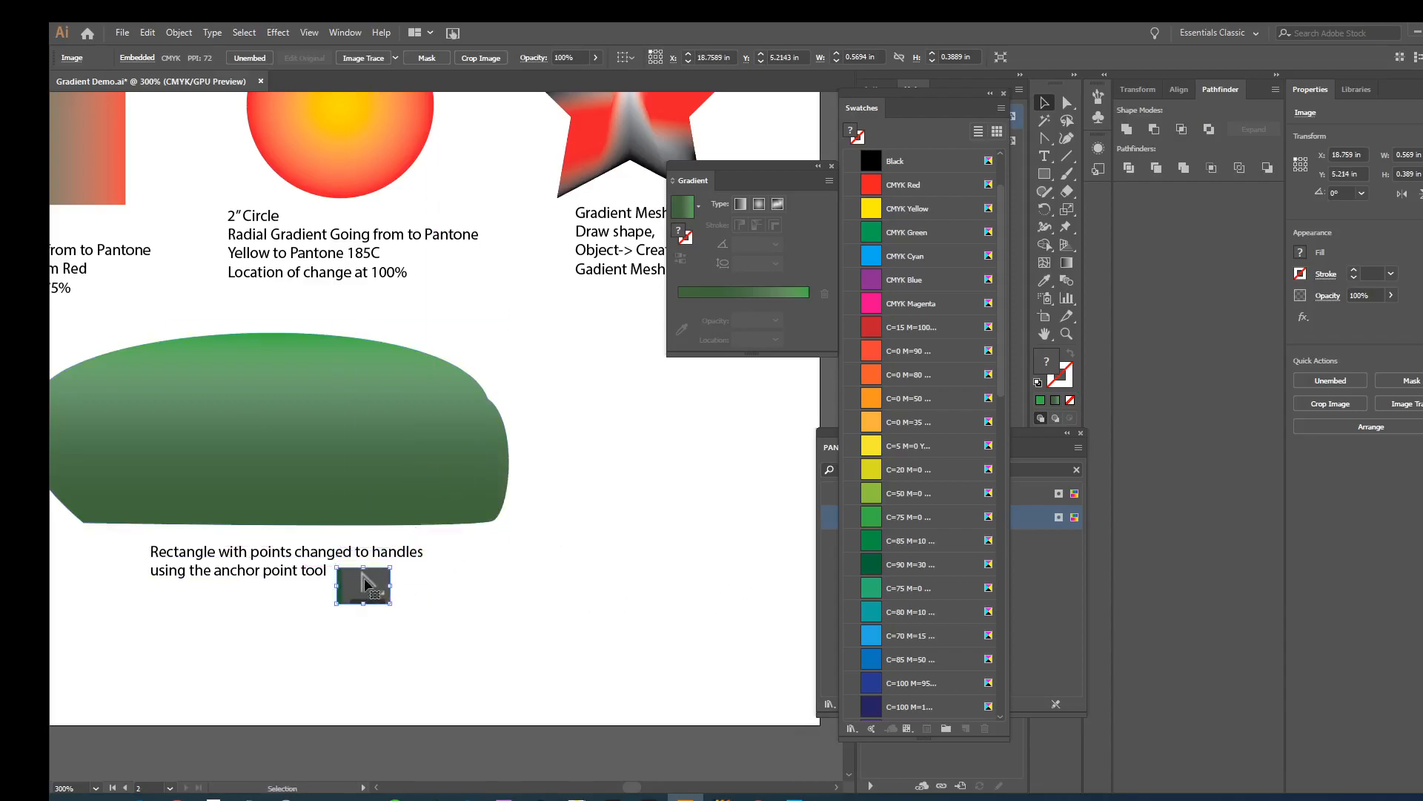
{"action": "left_click", "coordinate": [682, 602]}
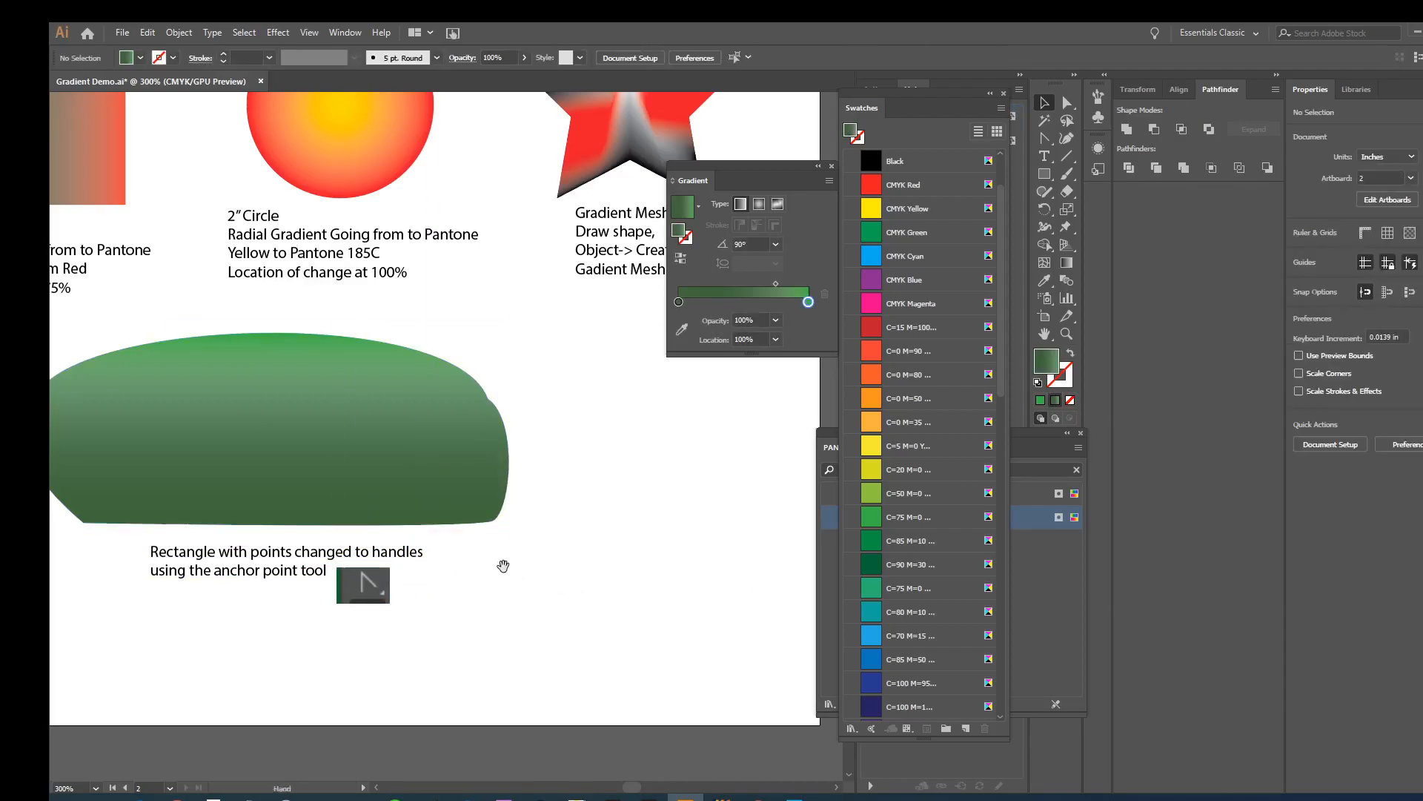
- Close the floating Gradient, Swatches and PANTONE+ Solid Coated panels
{"action": "left_click_drag", "start_coordinate": [502, 566], "coordinate": [645, 616]}
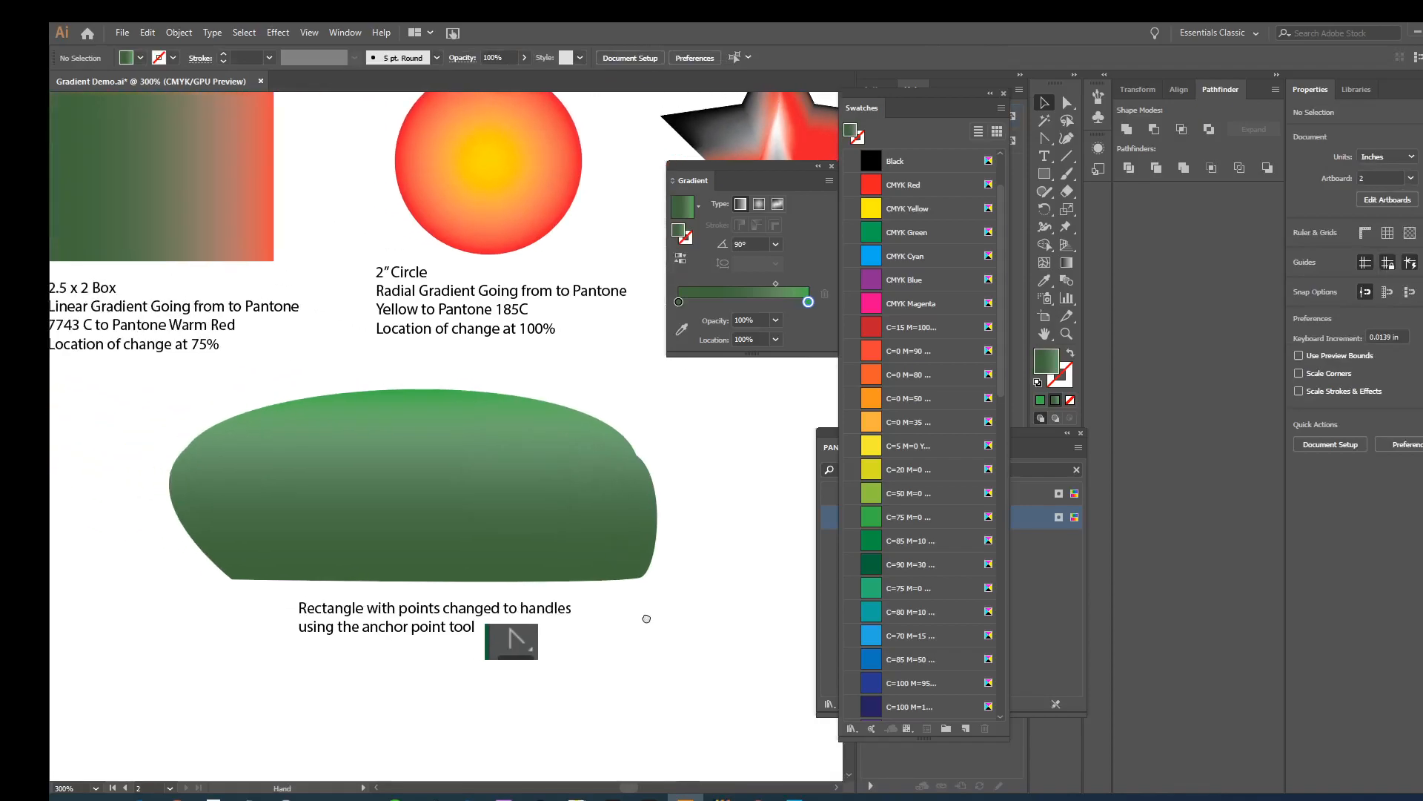
{"action": "left_click", "coordinate": [833, 166]}
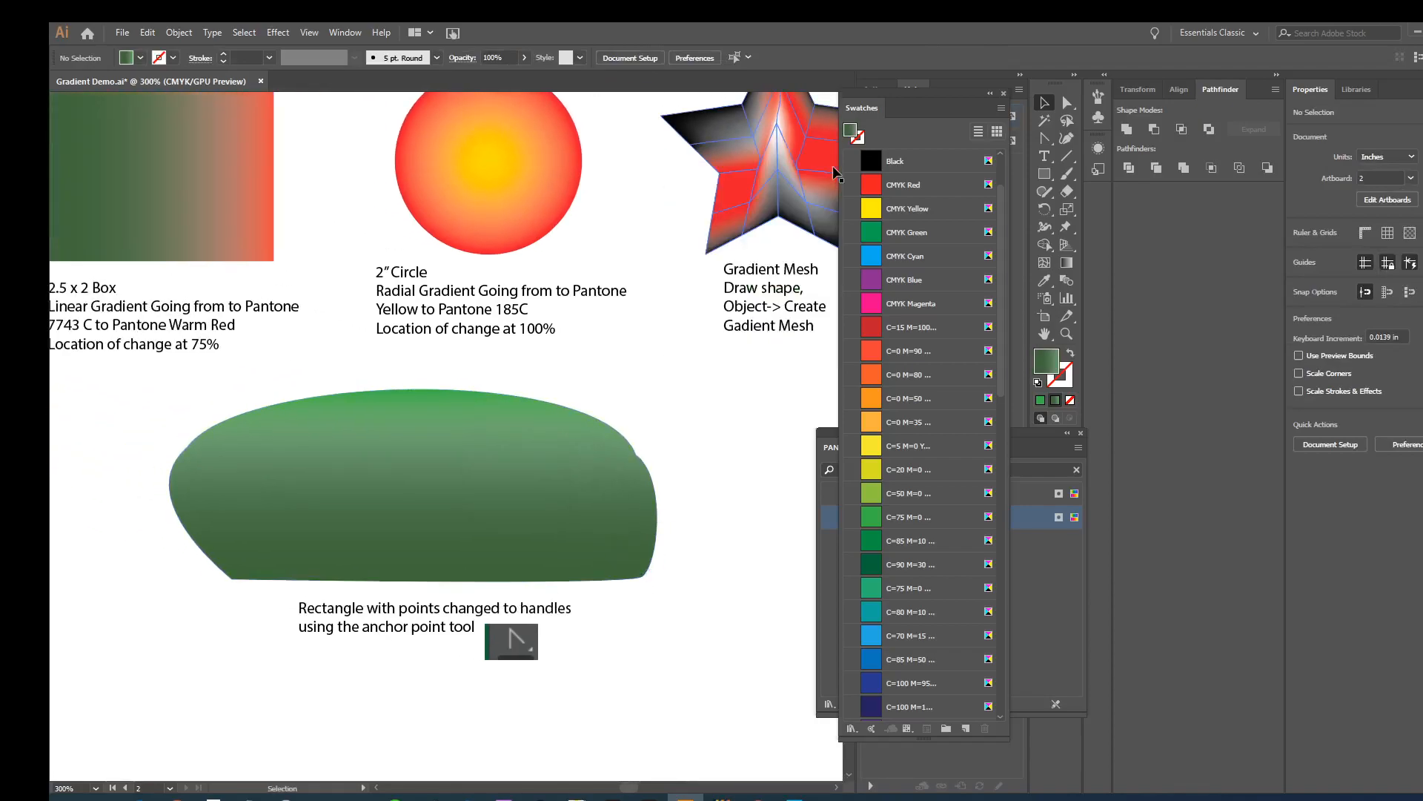
{"action": "left_click", "coordinate": [1003, 93]}
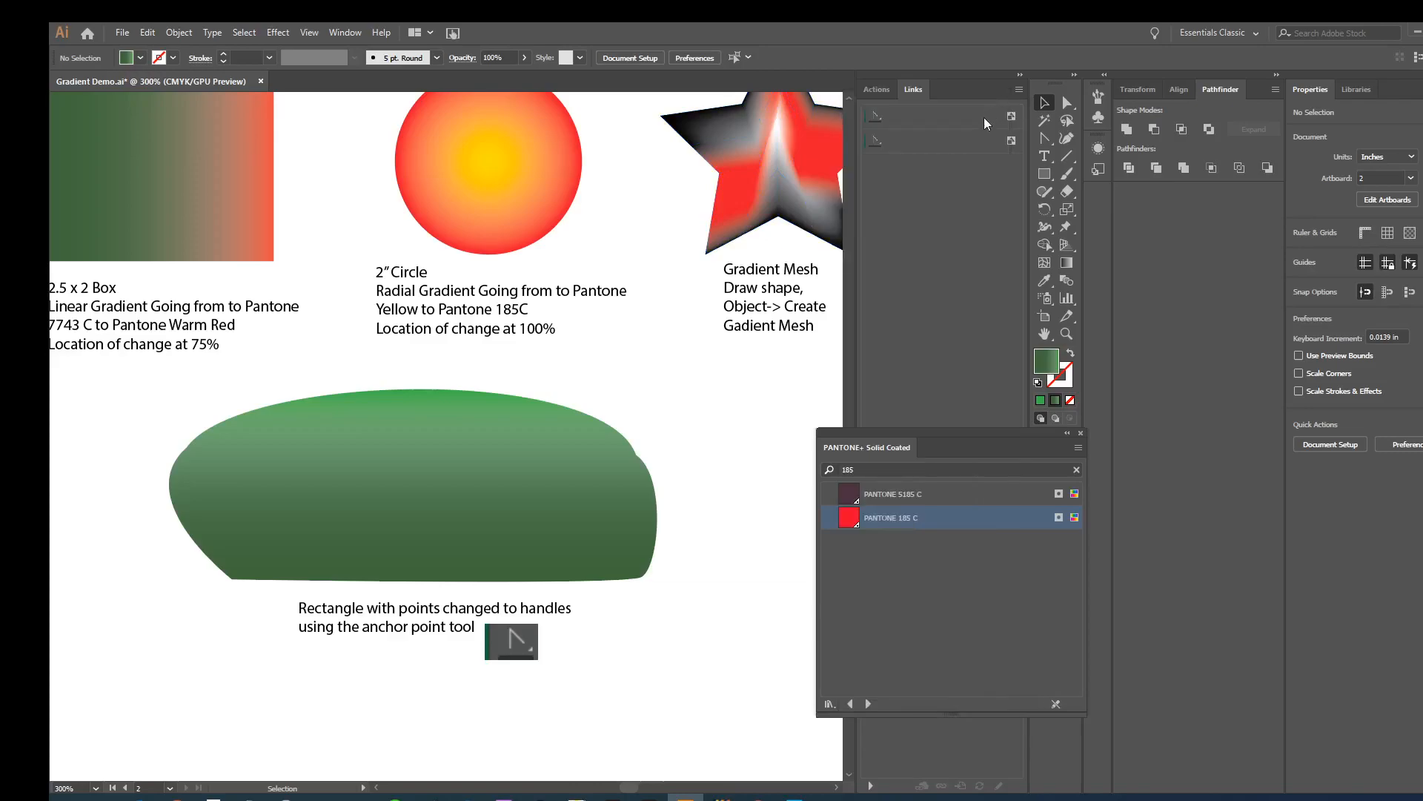
{"action": "left_click", "coordinate": [1082, 433]}
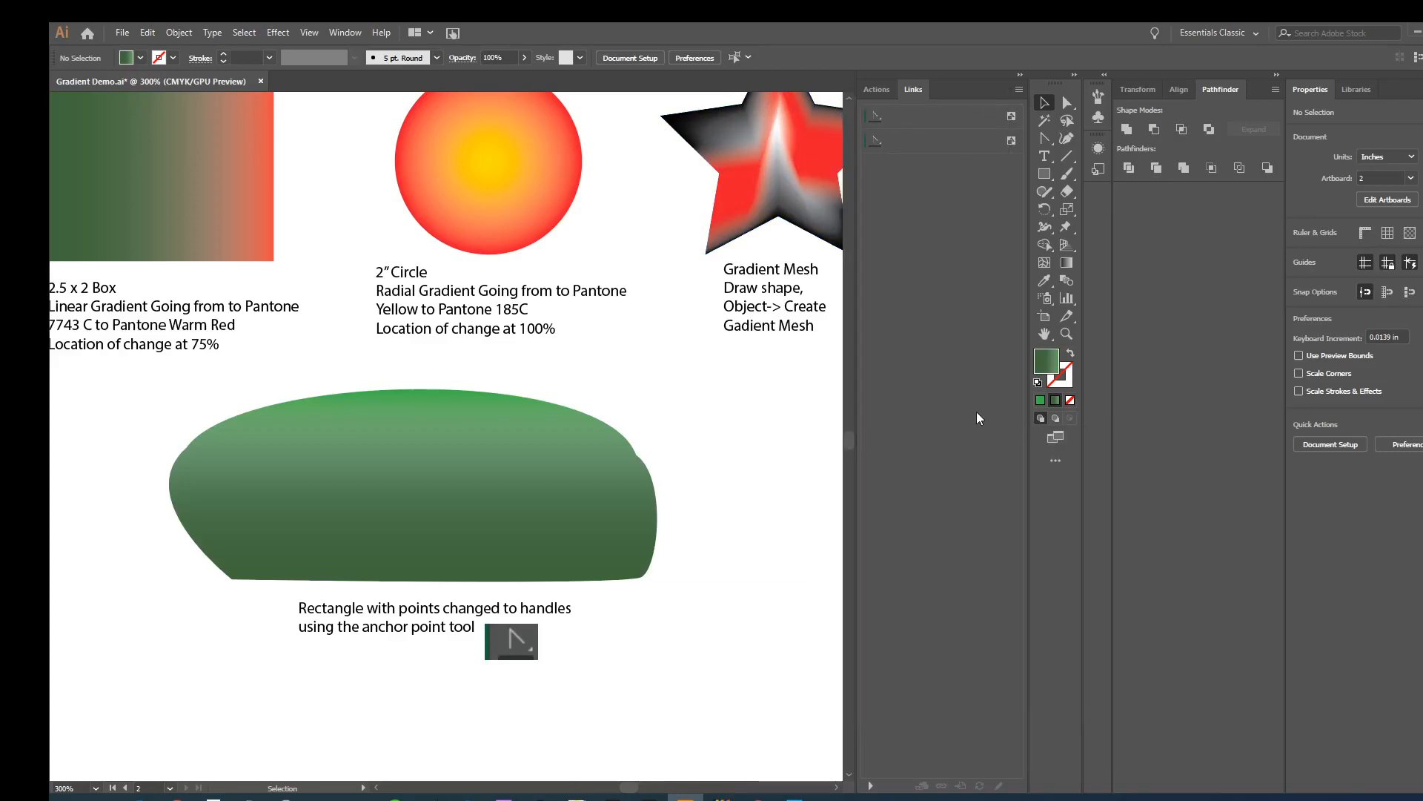
- Copy the purple name and Gradient Demo text from the first artboard and place it beside the green shape's right end on the second
{"action": "key", "text": "ctrl+minus"}
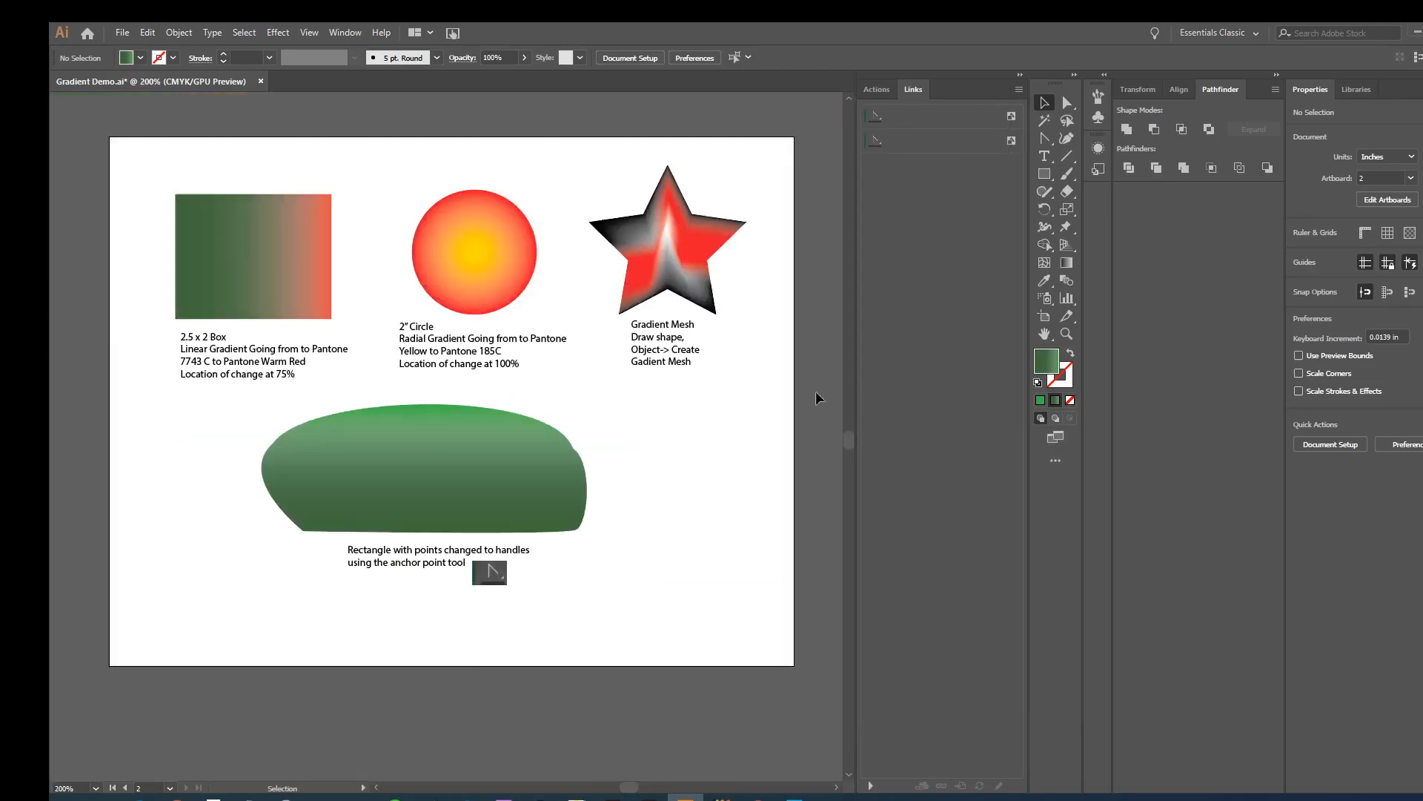
{"action": "left_click_drag", "start_coordinate": [175, 502], "coordinate": [423, 502]}
{"action": "left_click", "coordinate": [119, 472]}
{"action": "left_click_drag", "start_coordinate": [119, 472], "coordinate": [495, 586]}
{"action": "left_click_drag", "start_coordinate": [668, 623], "coordinate": [324, 621]}
{"action": "left_click_drag", "start_coordinate": [144, 598], "coordinate": [613, 513]}
{"action": "left_click_drag", "start_coordinate": [454, 535], "coordinate": [507, 552]}
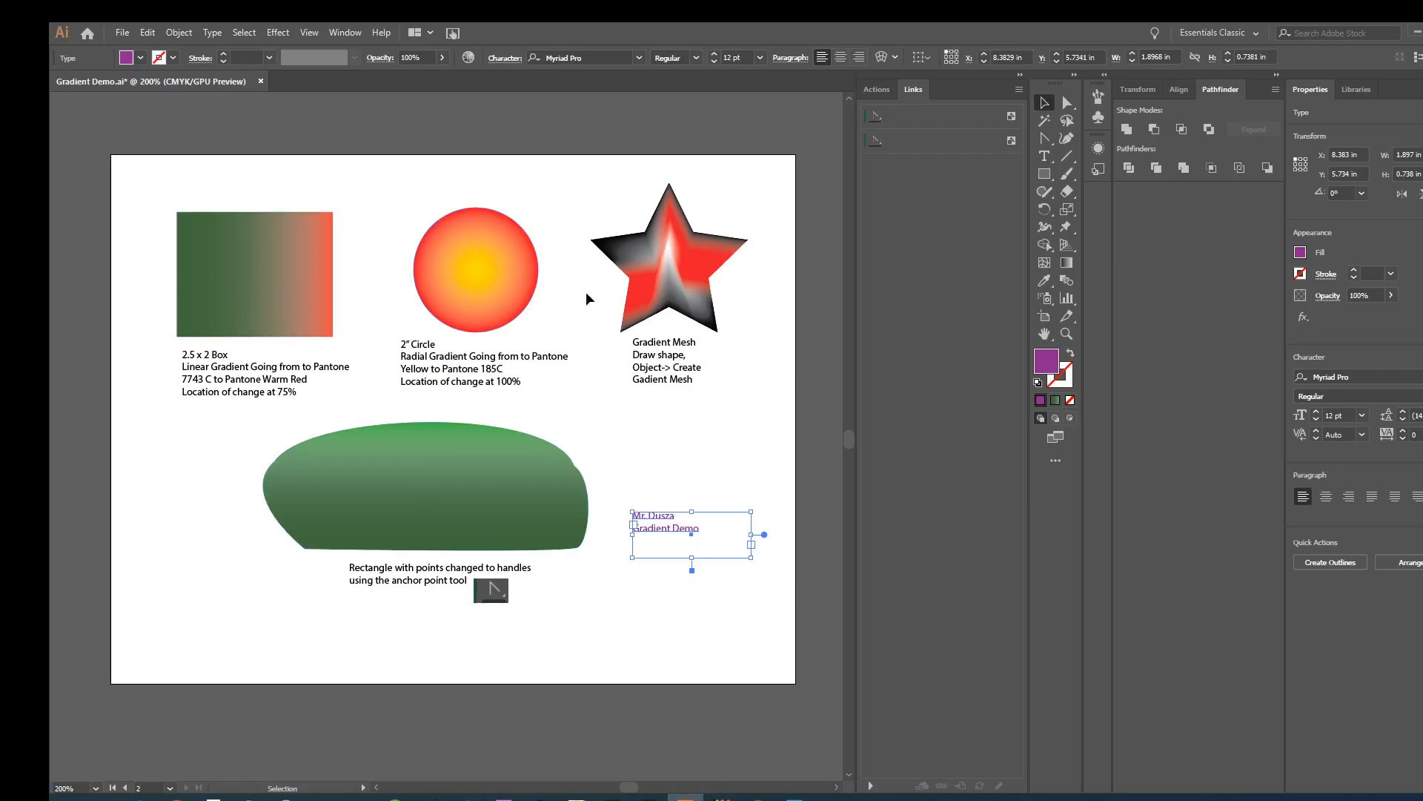
- Deselect all artwork and save the document
{"action": "left_click", "coordinate": [445, 496]}
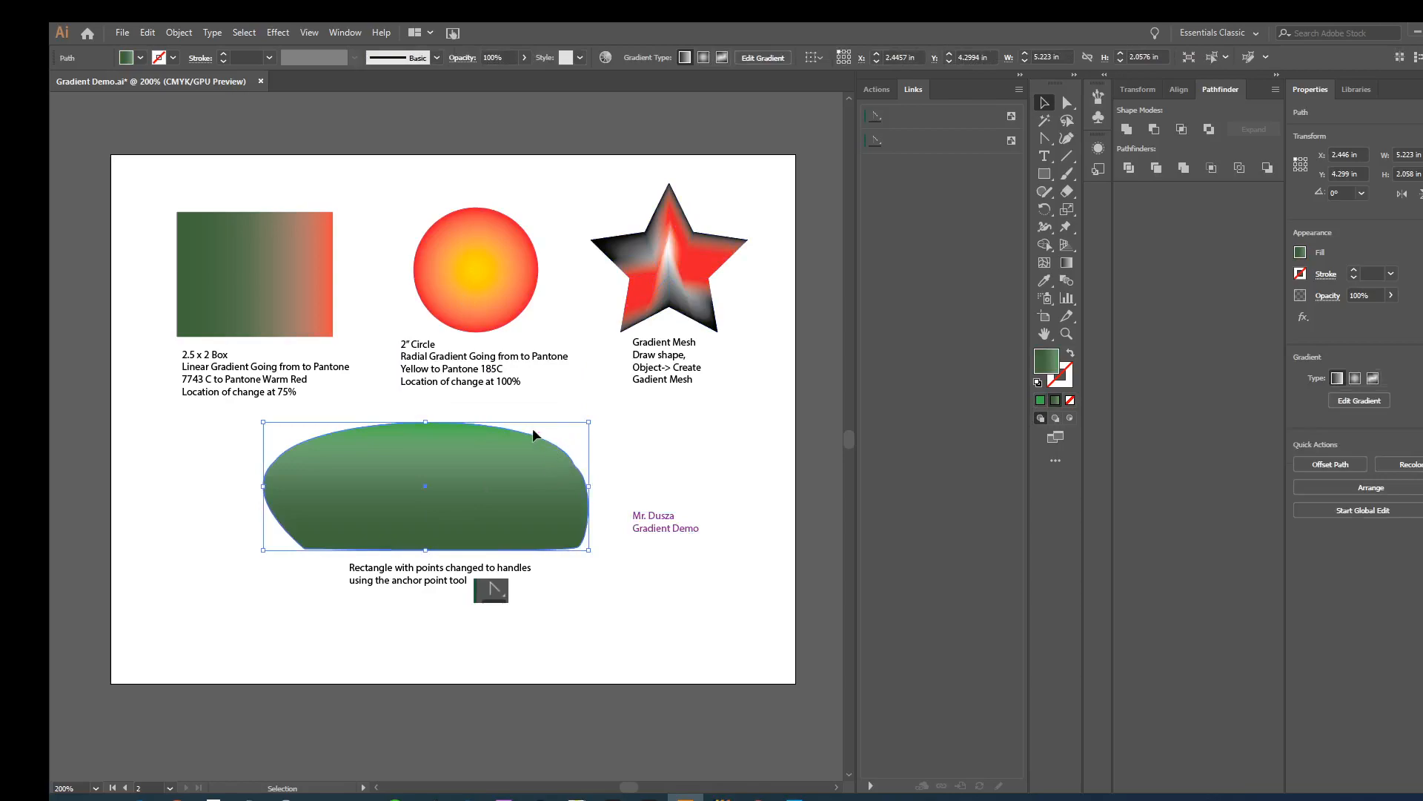
{"action": "left_click", "coordinate": [621, 458]}
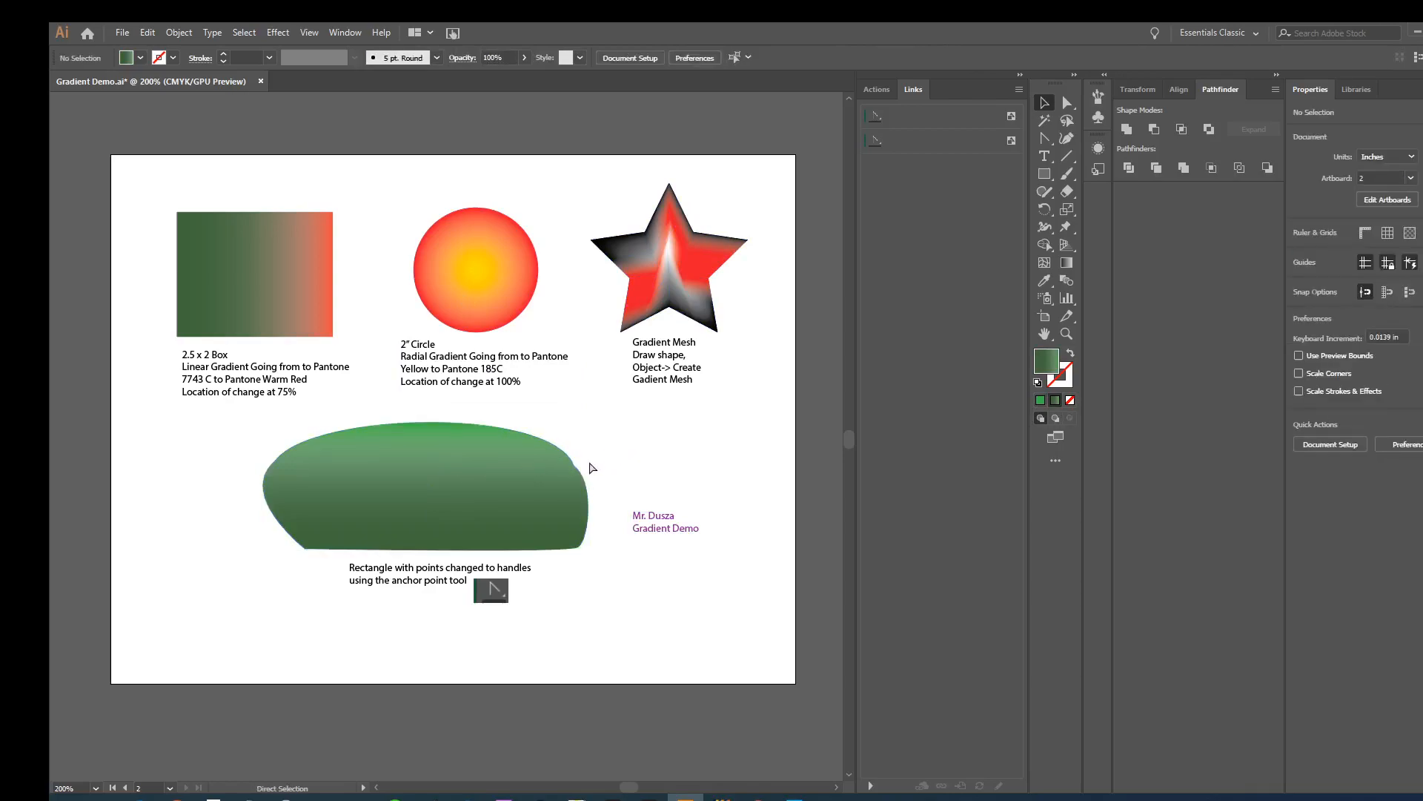
{"action": "key", "text": "ctrl+s"}
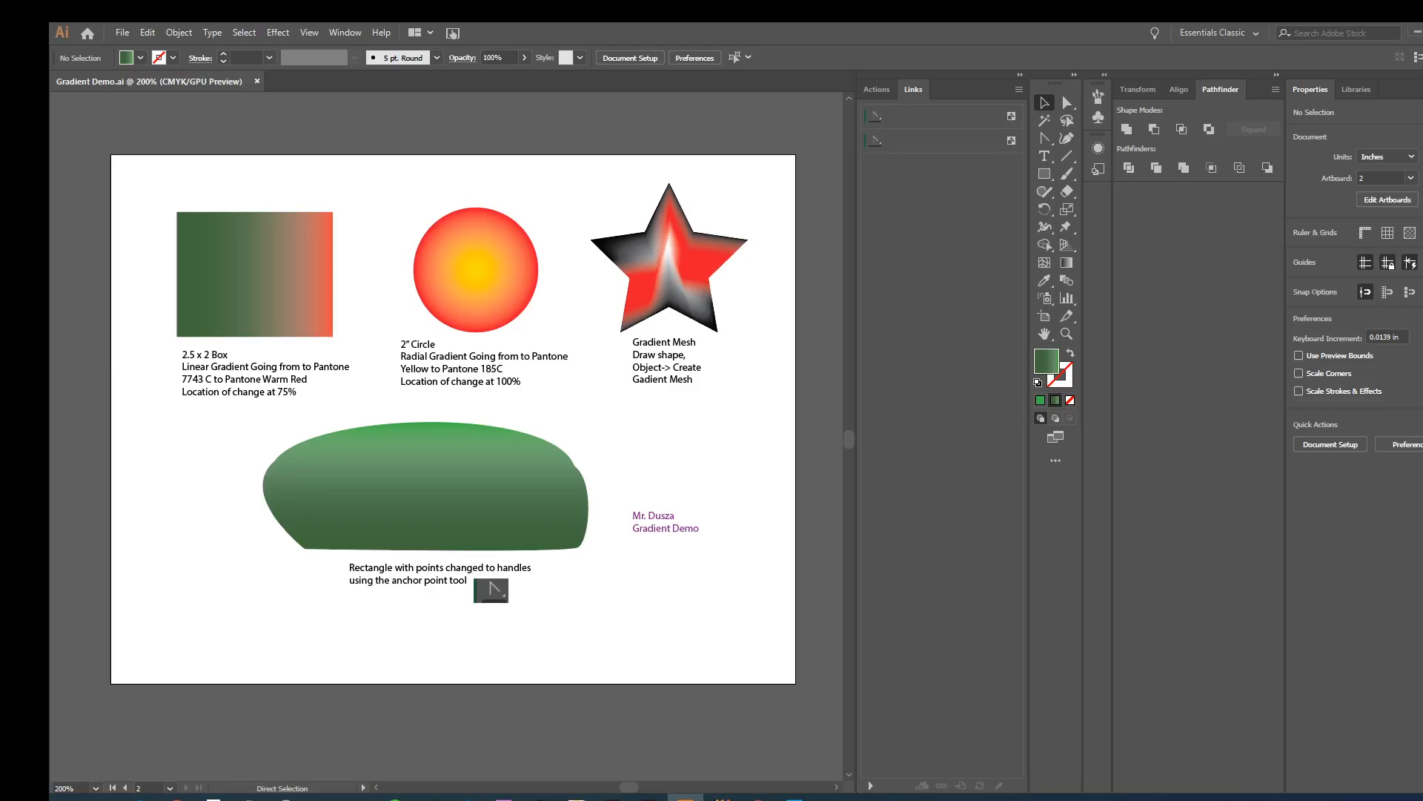